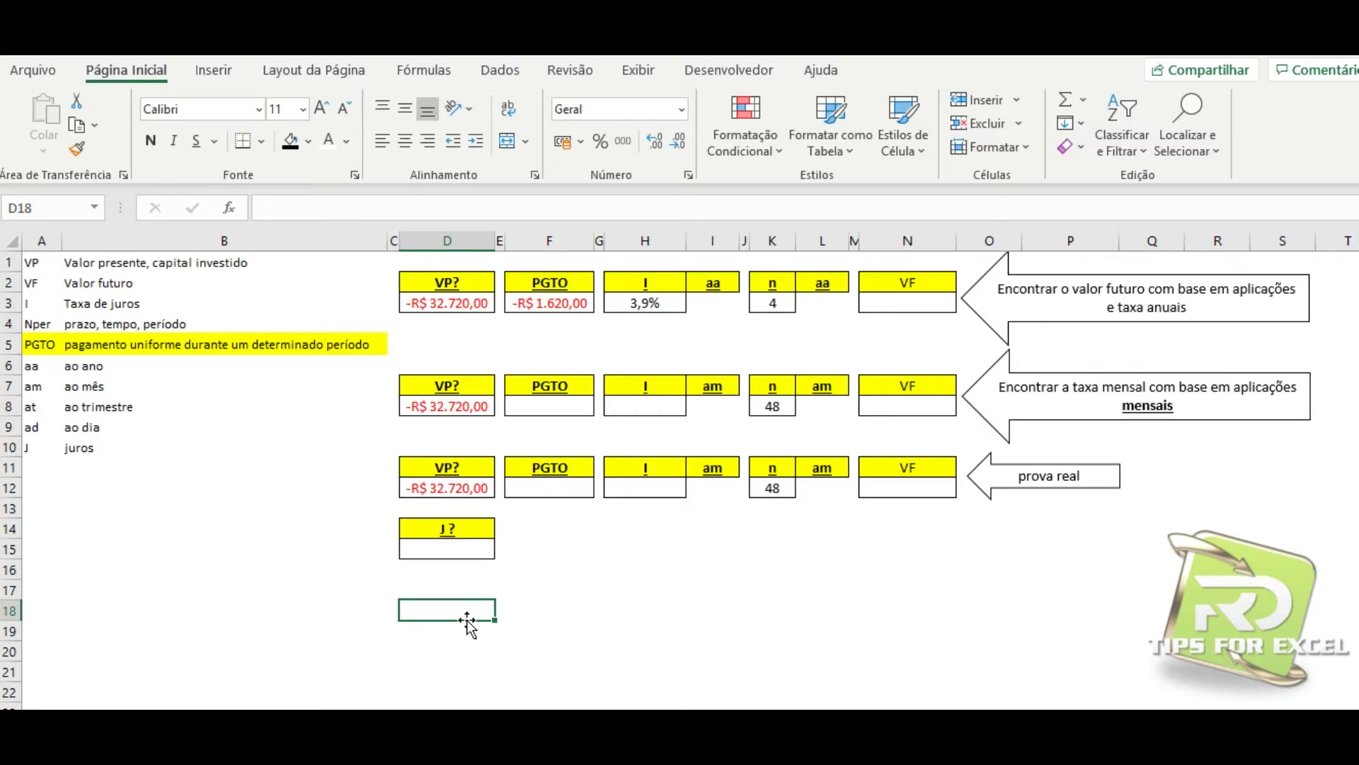
Step: Examine the PGTO definition, the rate's period labels, and the annual table's present value, payment, term and future value cells
click(549, 282)
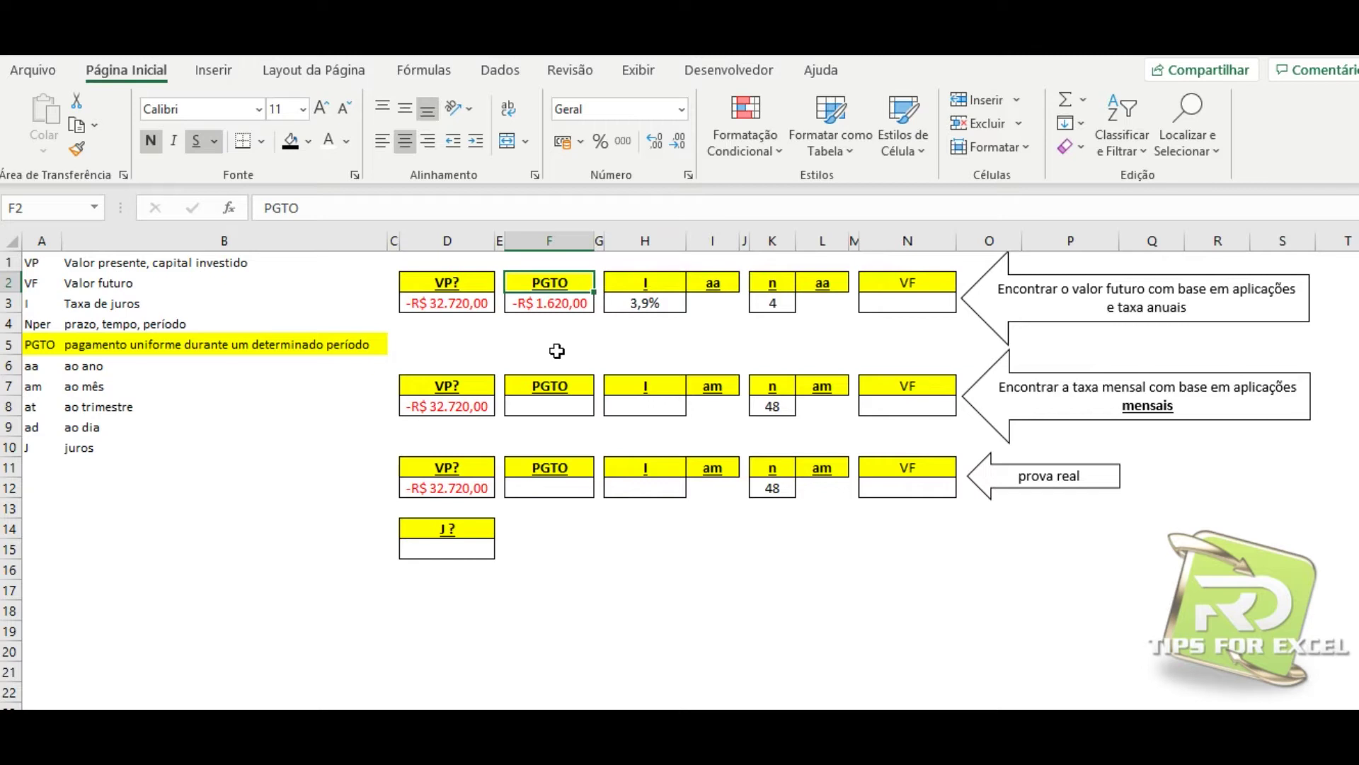
click(39, 344)
click(107, 345)
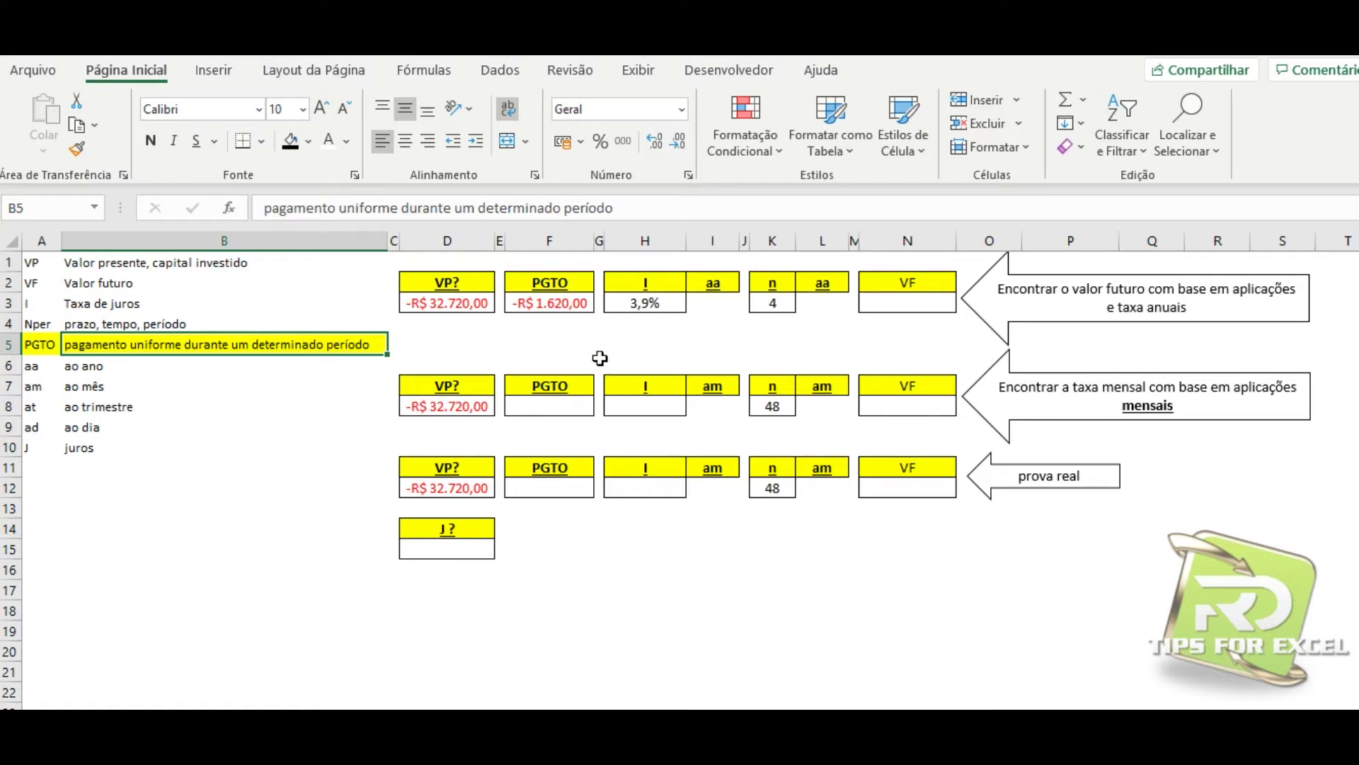
click(717, 281)
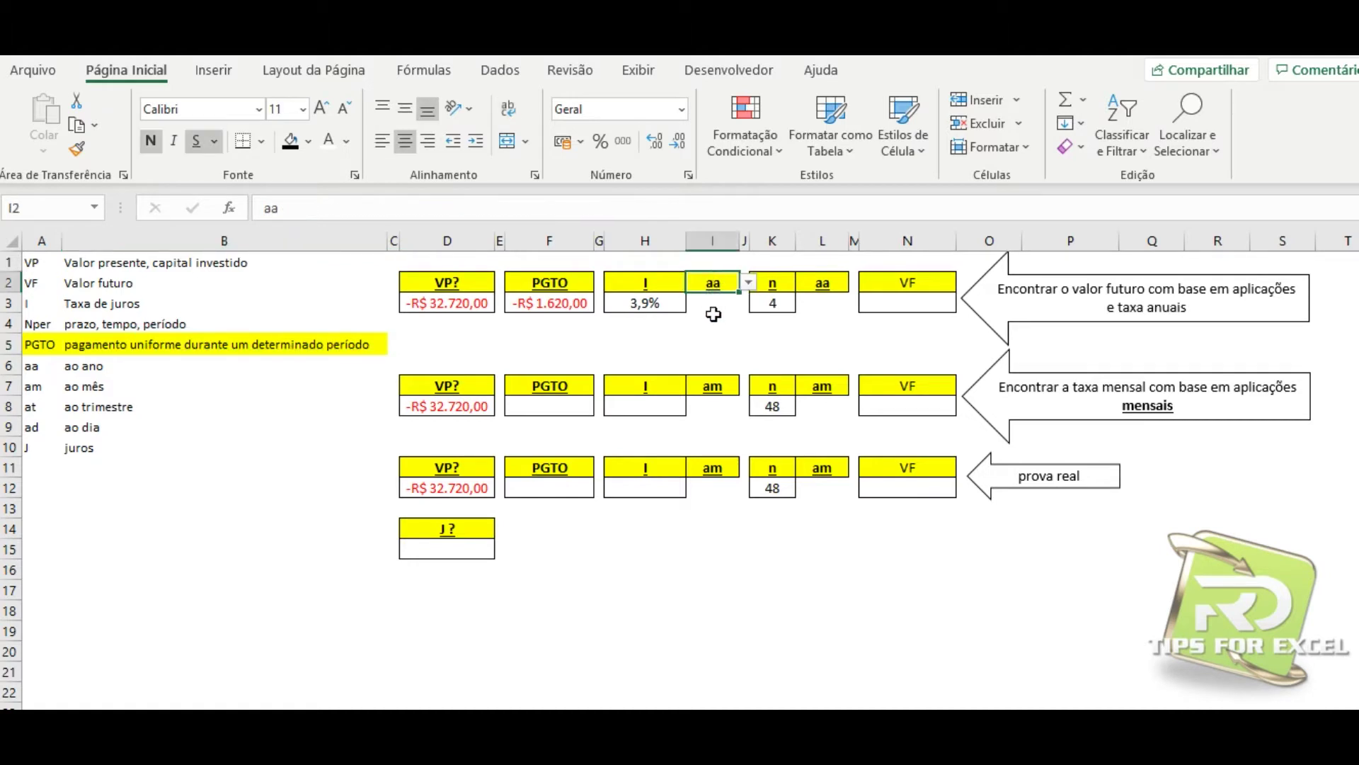
click(723, 388)
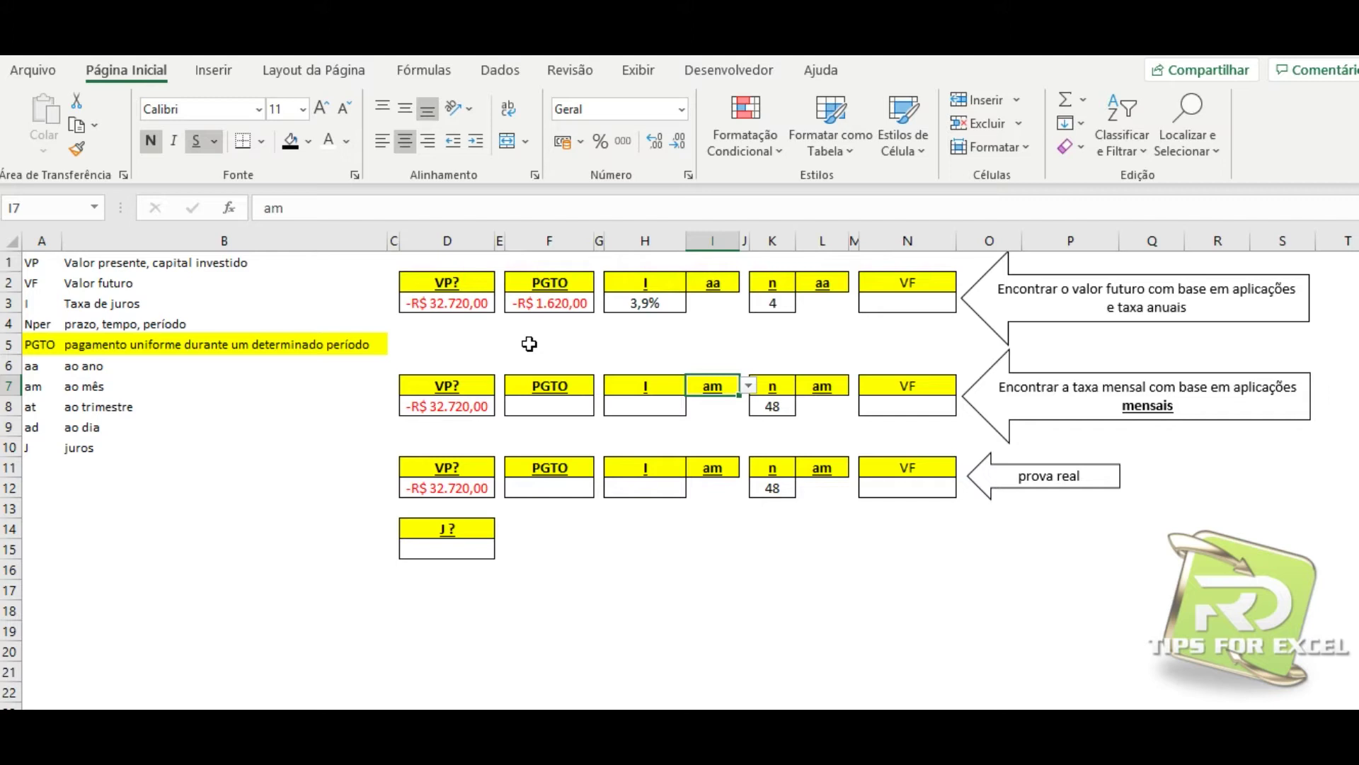
click(454, 335)
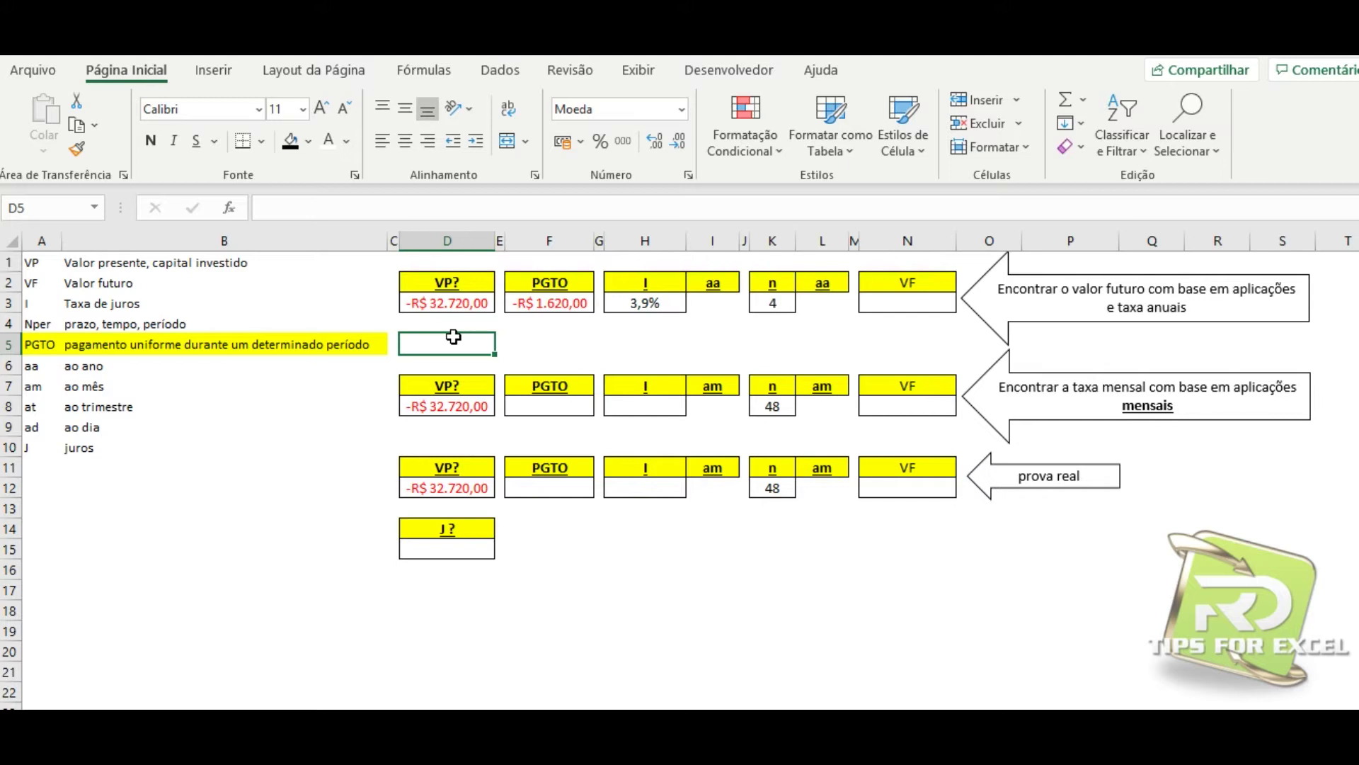
click(452, 303)
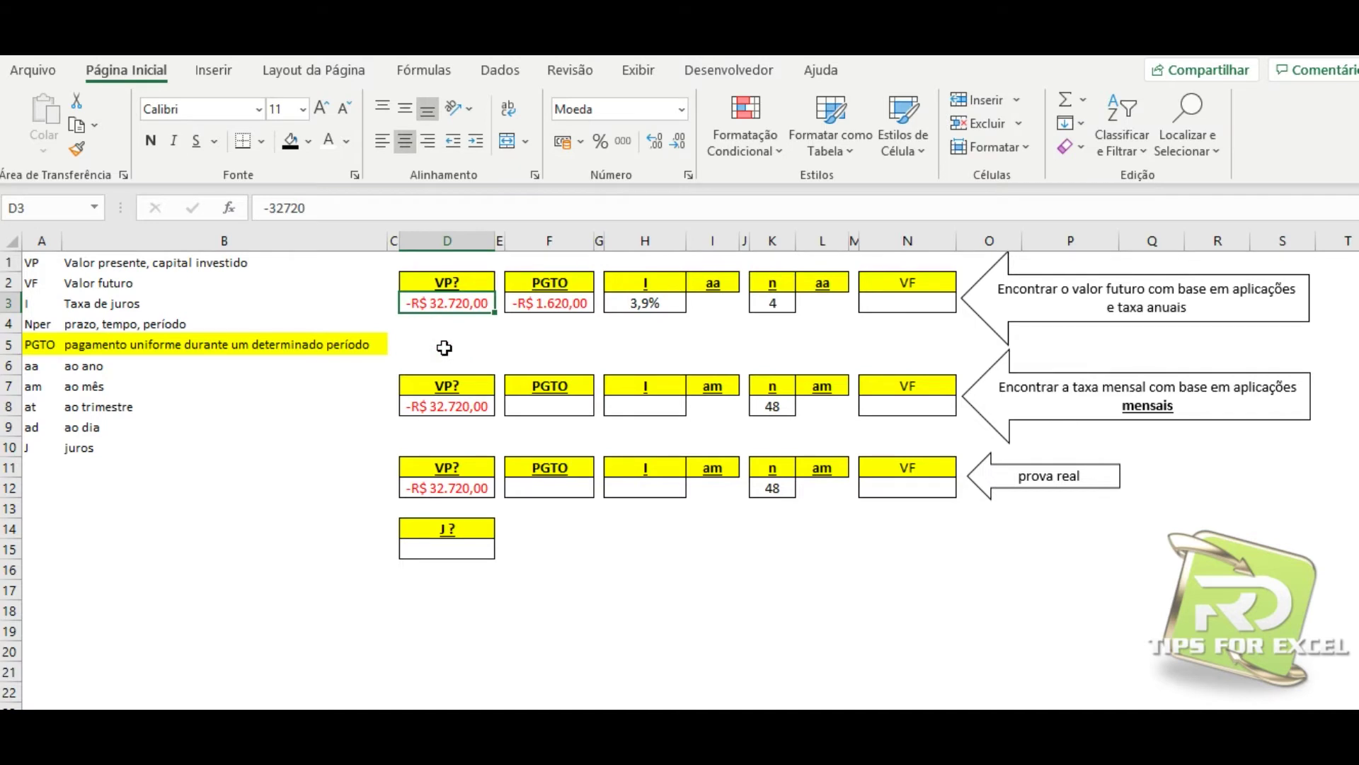
click(555, 343)
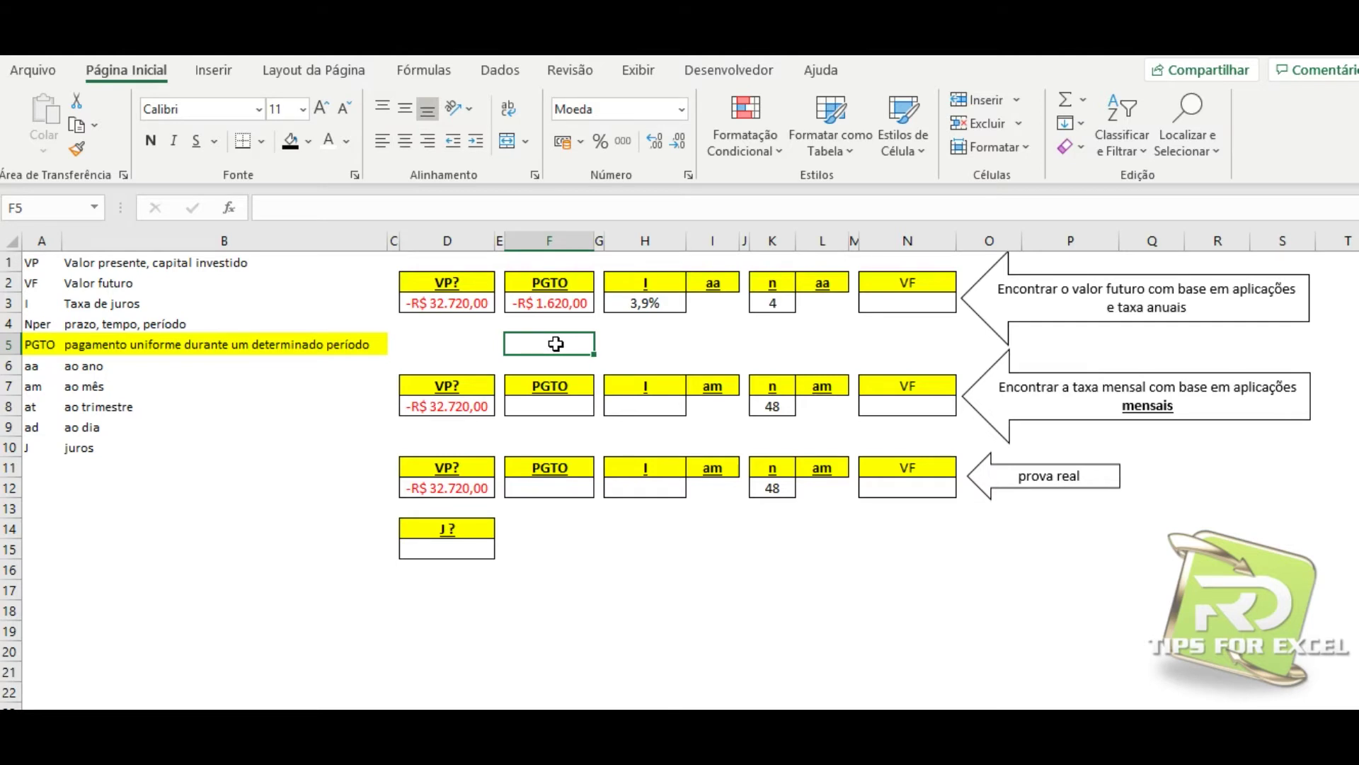
click(476, 304)
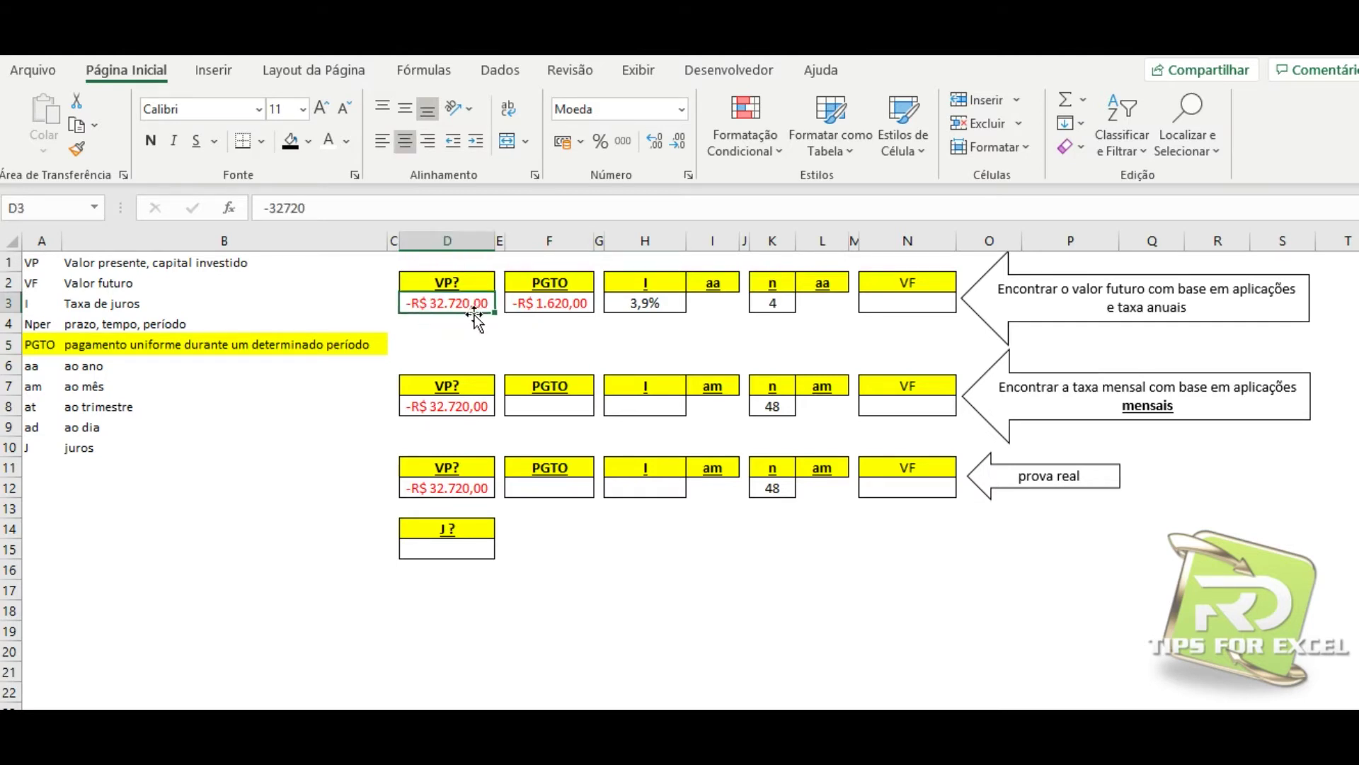
click(548, 342)
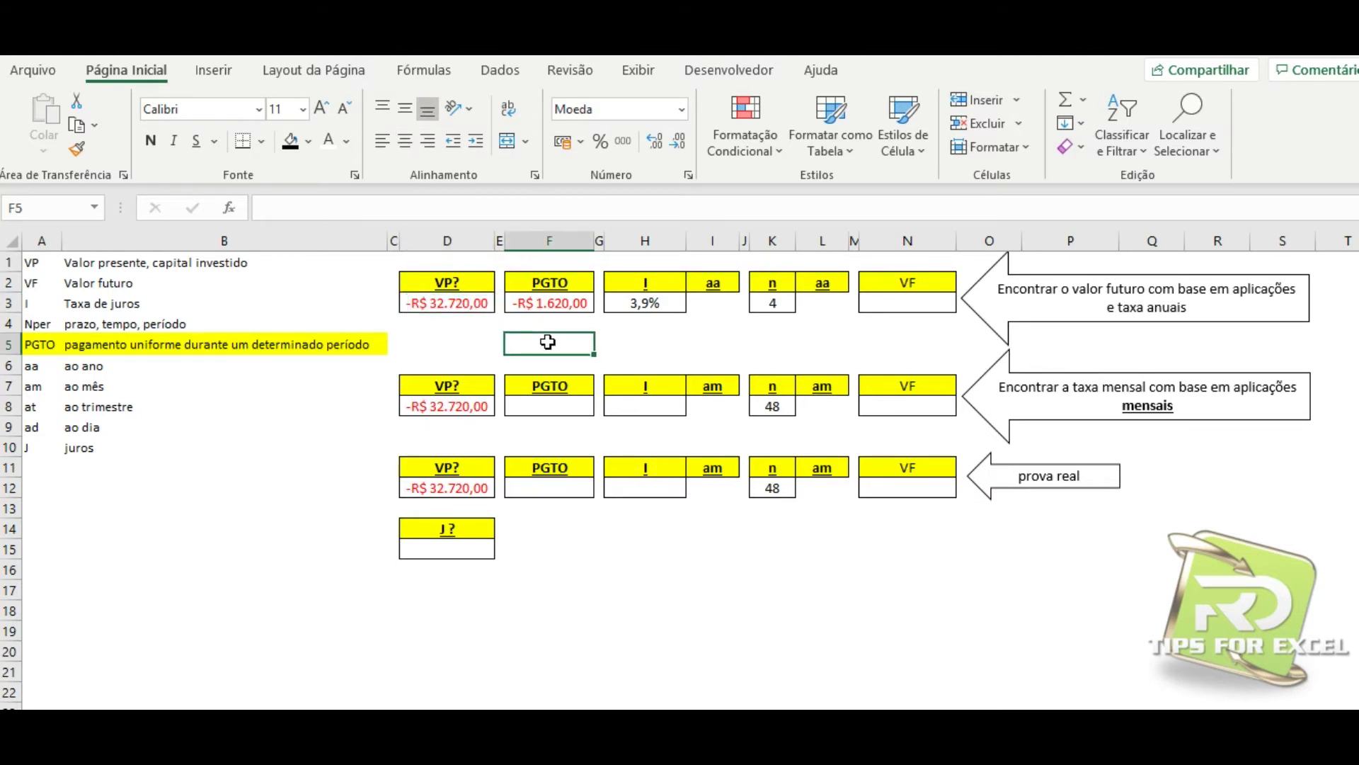
click(549, 303)
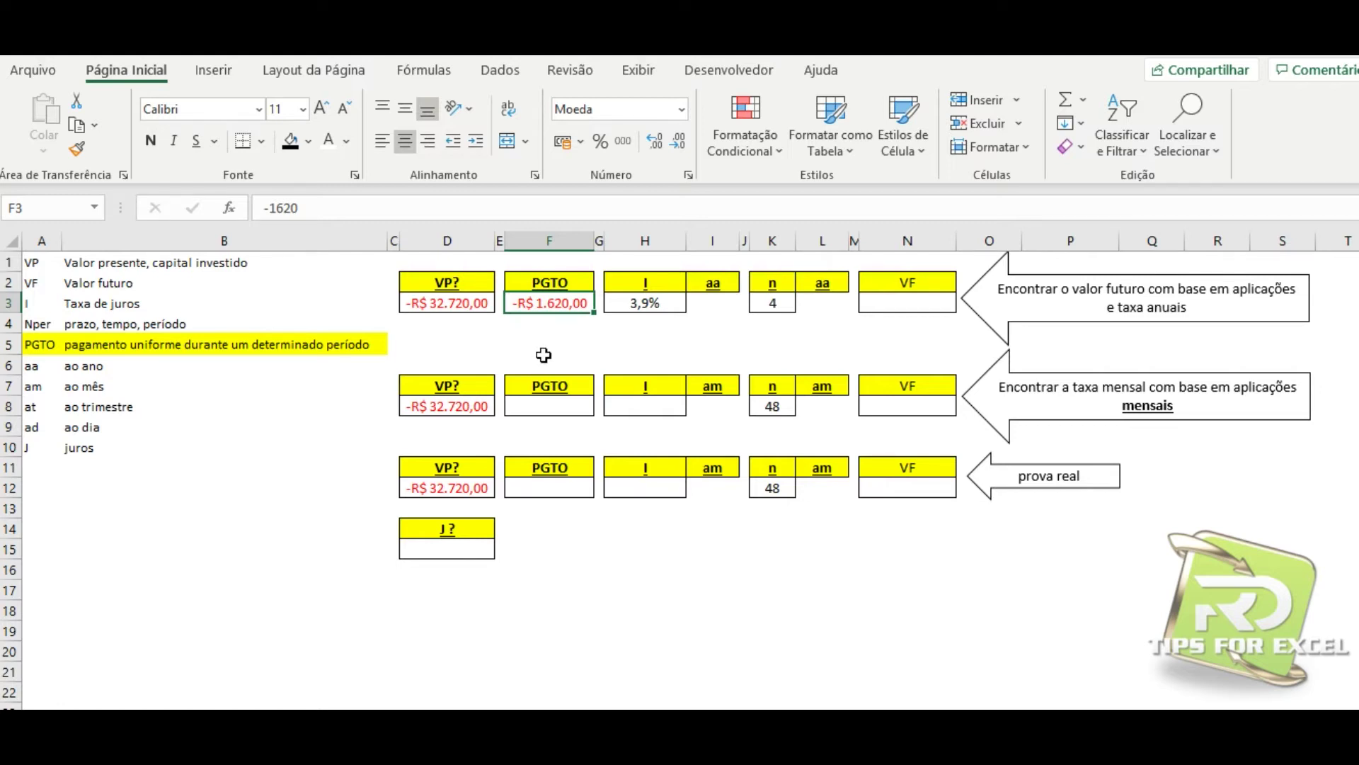
click(764, 307)
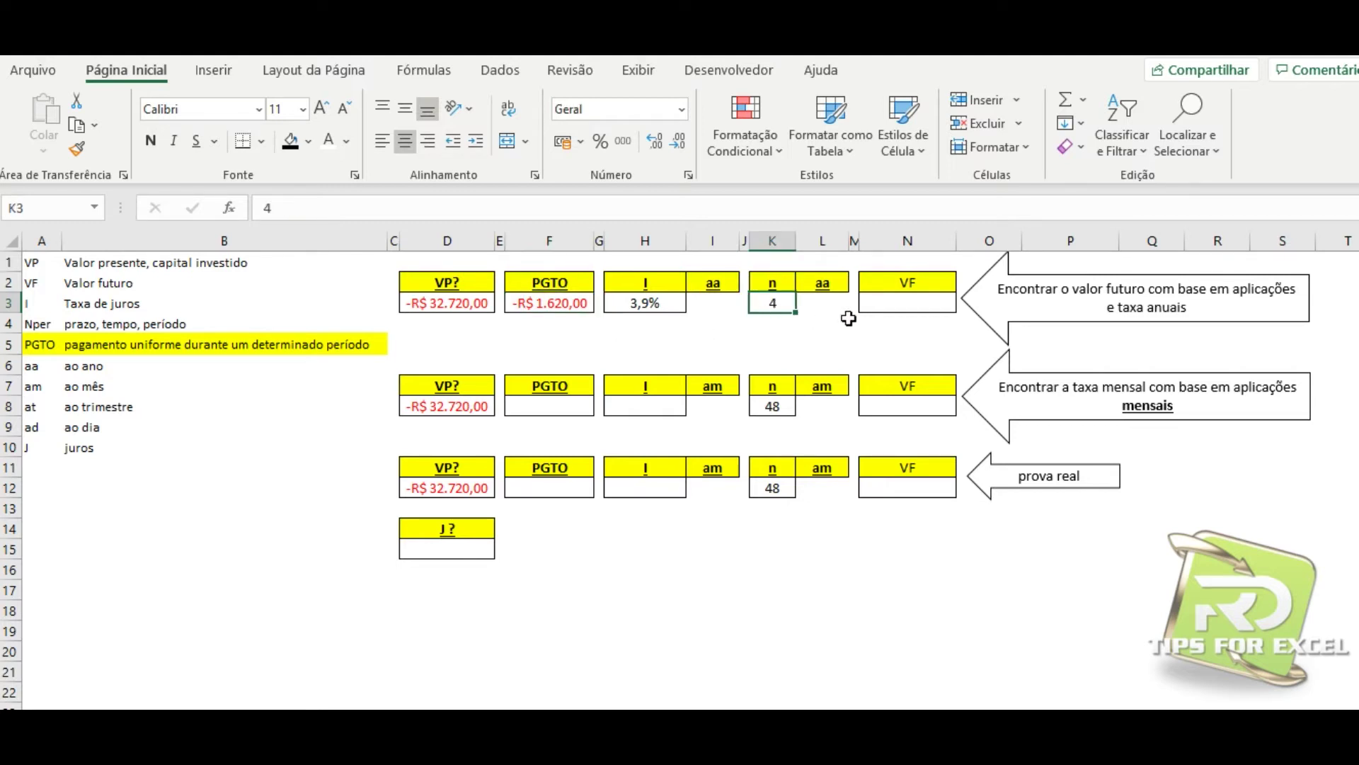
click(894, 308)
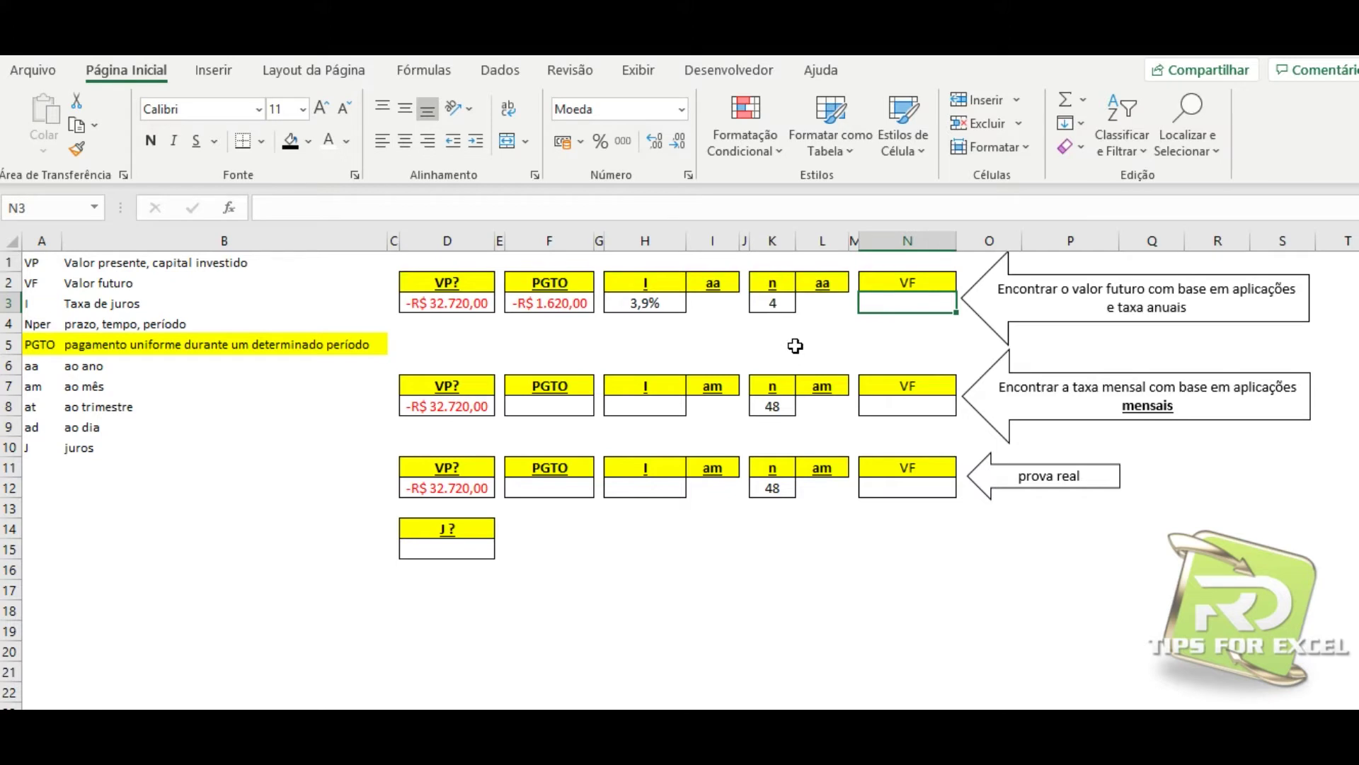
Step: Check that the payment, interest rate and term in the annual table all use the same period unit
click(647, 307)
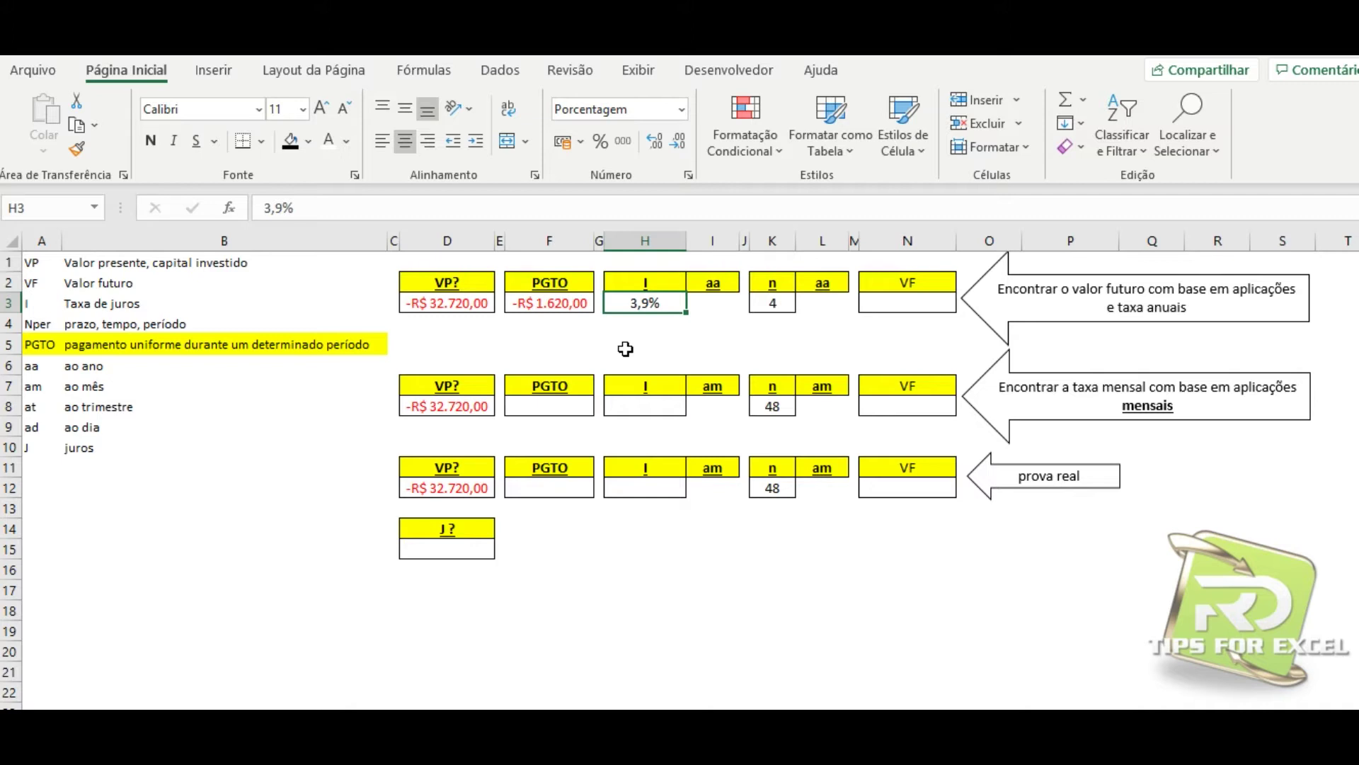
click(579, 283)
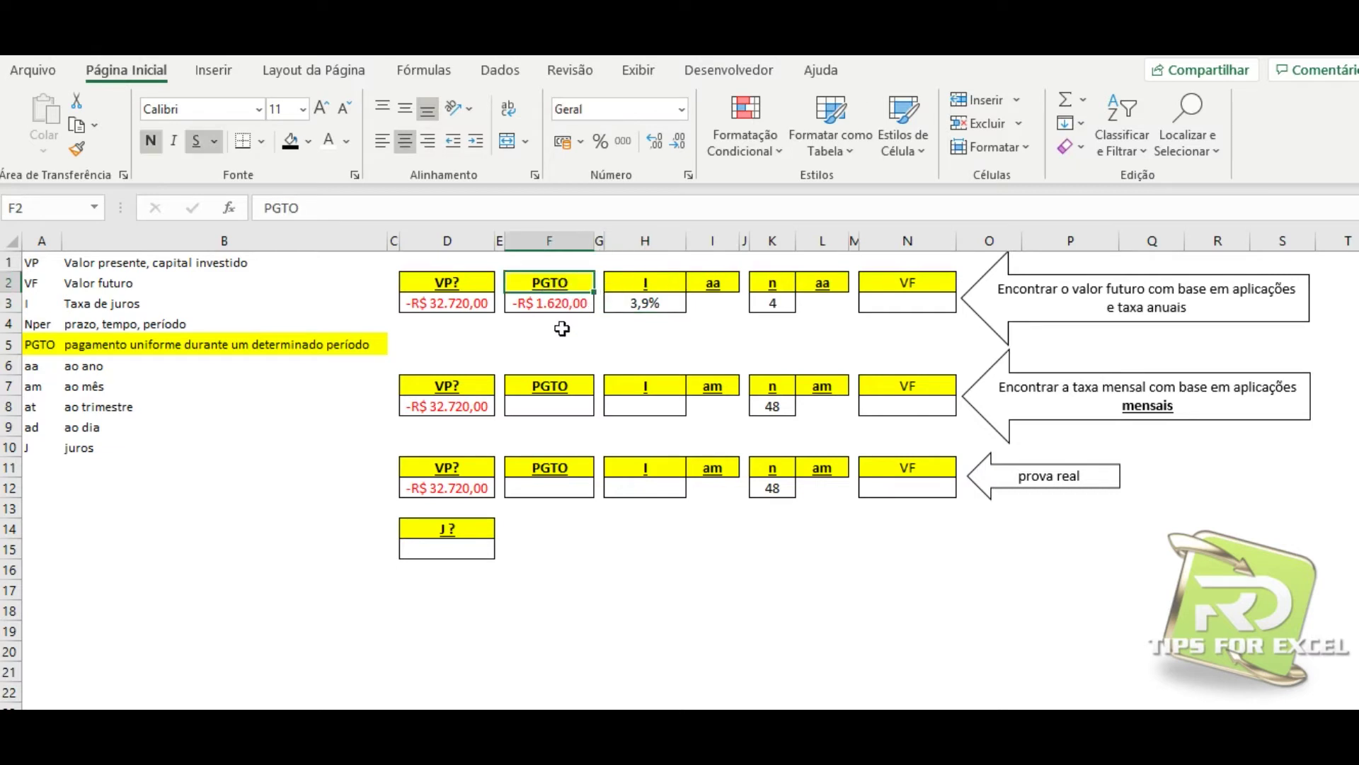
click(669, 347)
drag(645, 283, 826, 305)
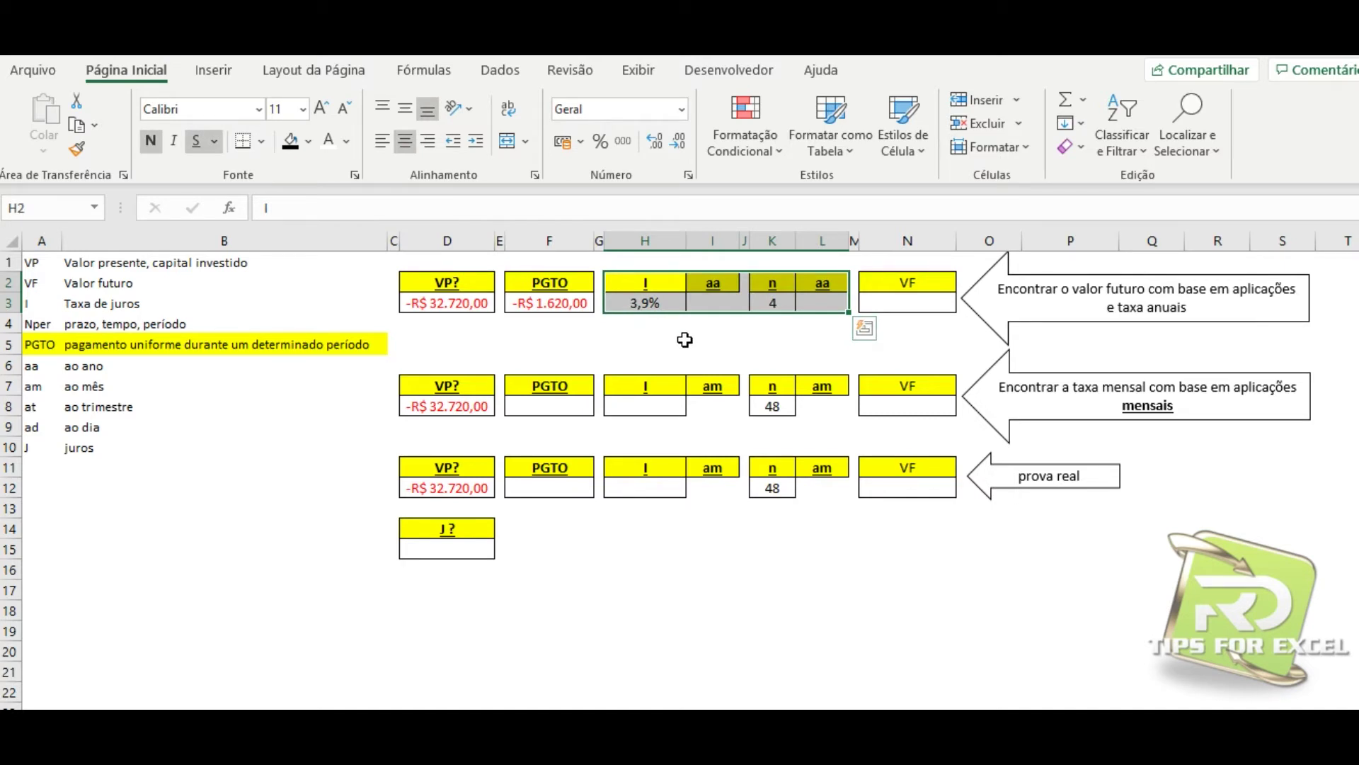
click(659, 304)
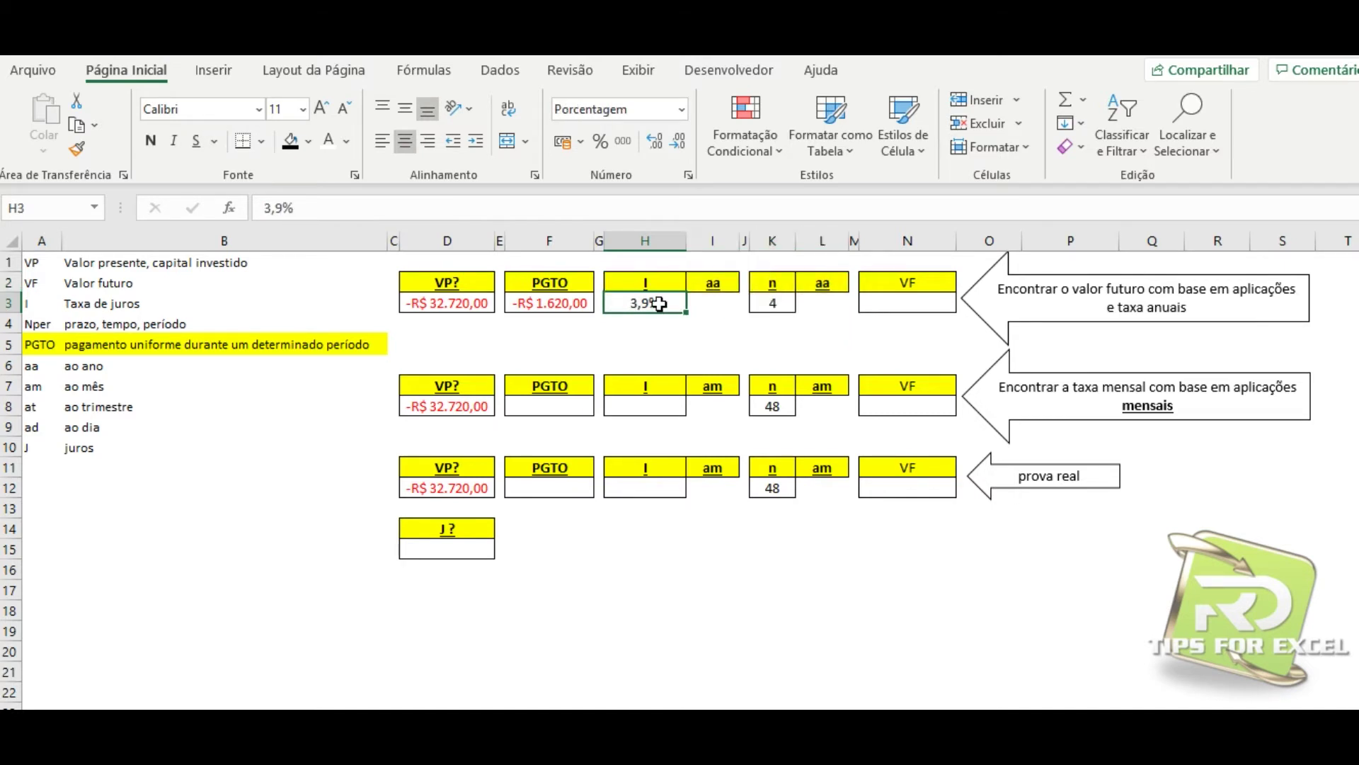
click(767, 305)
click(819, 284)
click(714, 286)
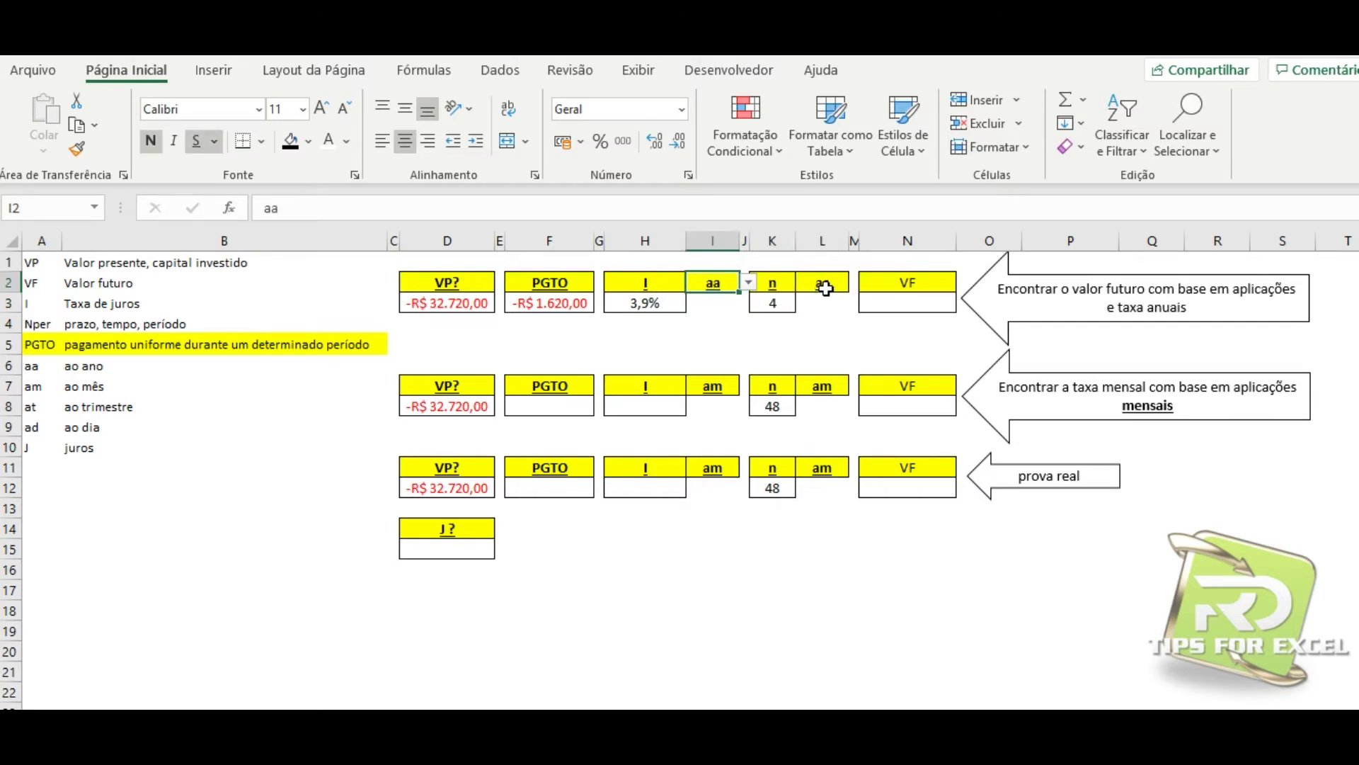
click(825, 288)
drag(641, 287, 819, 306)
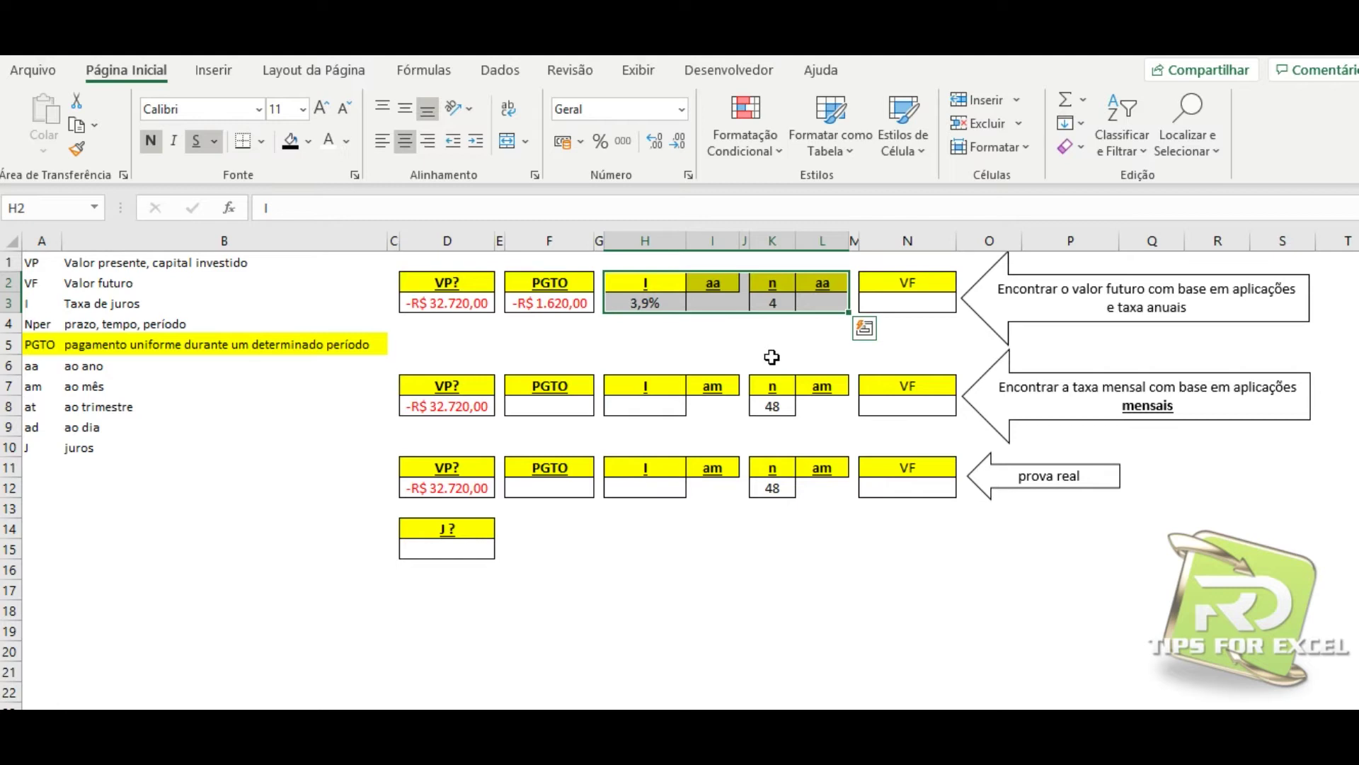
click(775, 303)
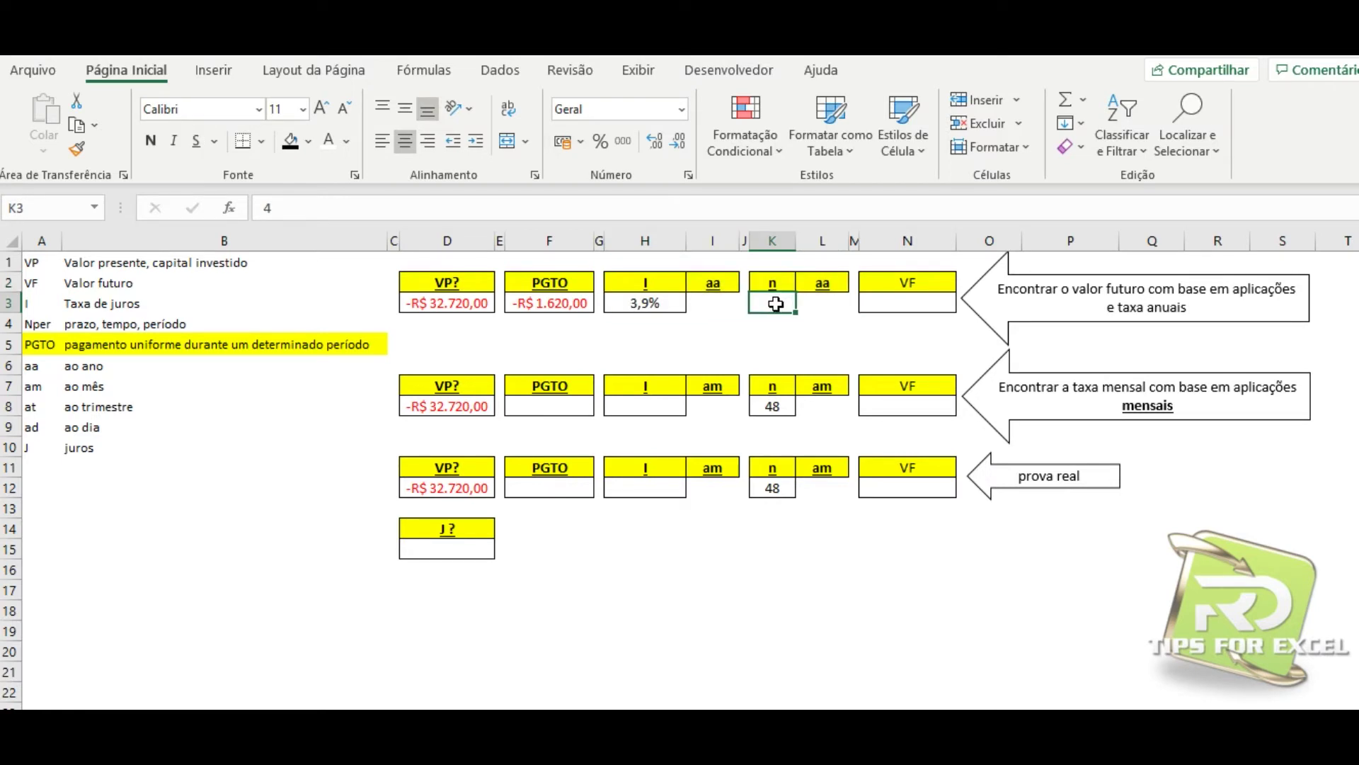
click(663, 305)
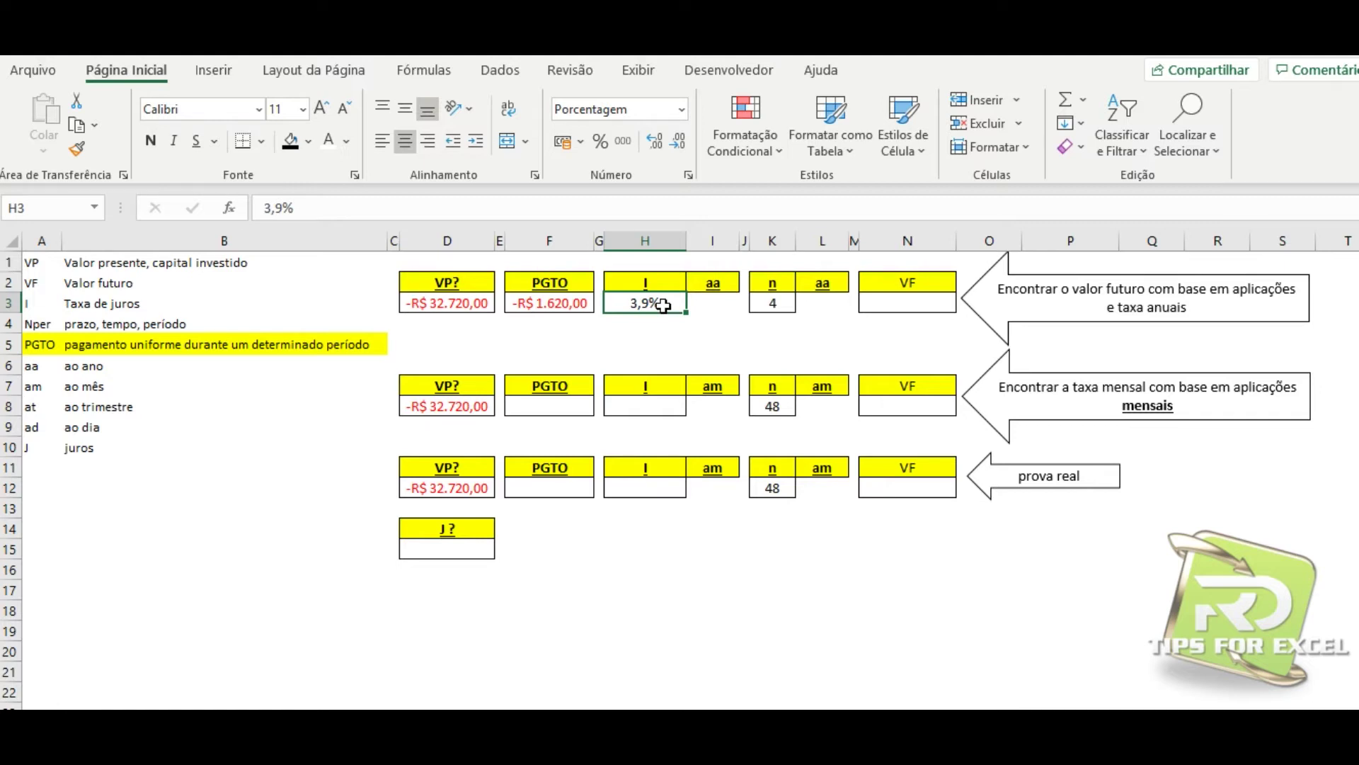
click(566, 282)
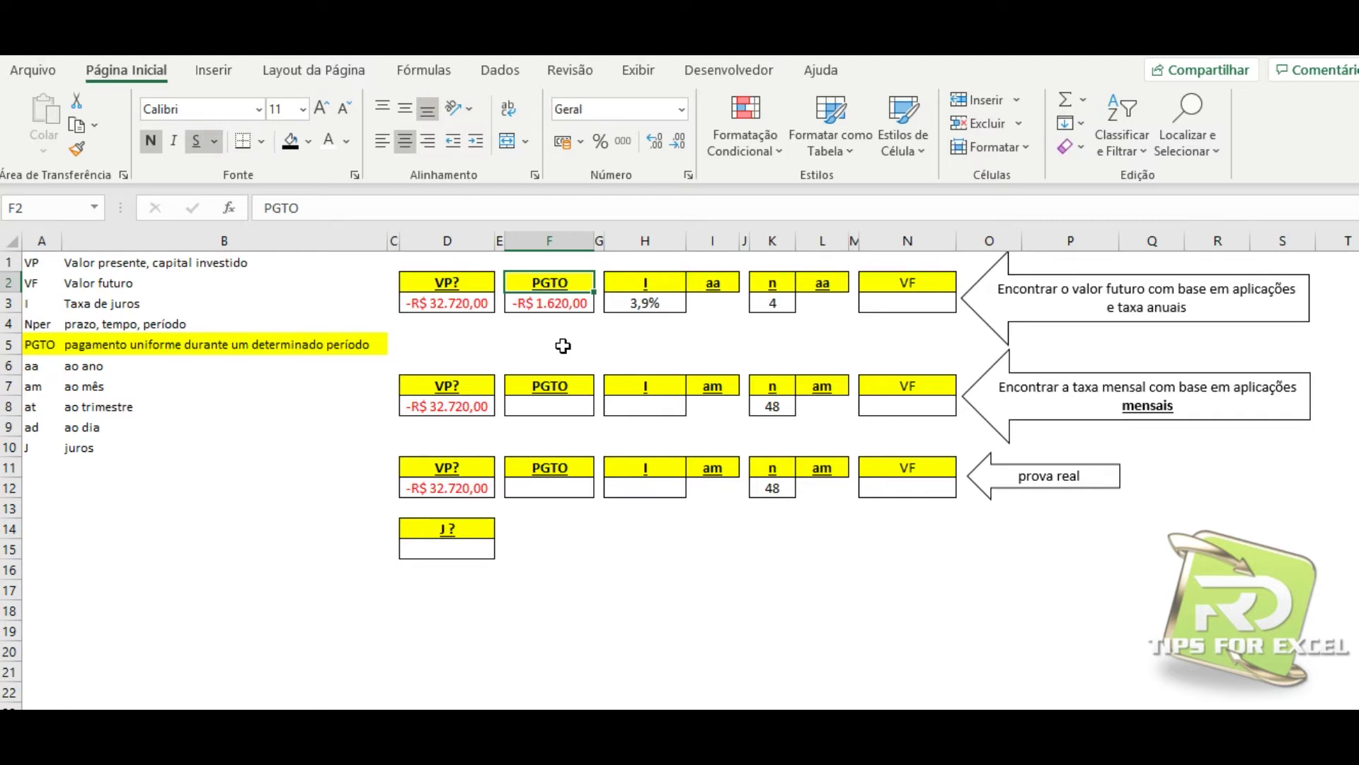
drag(535, 282, 815, 305)
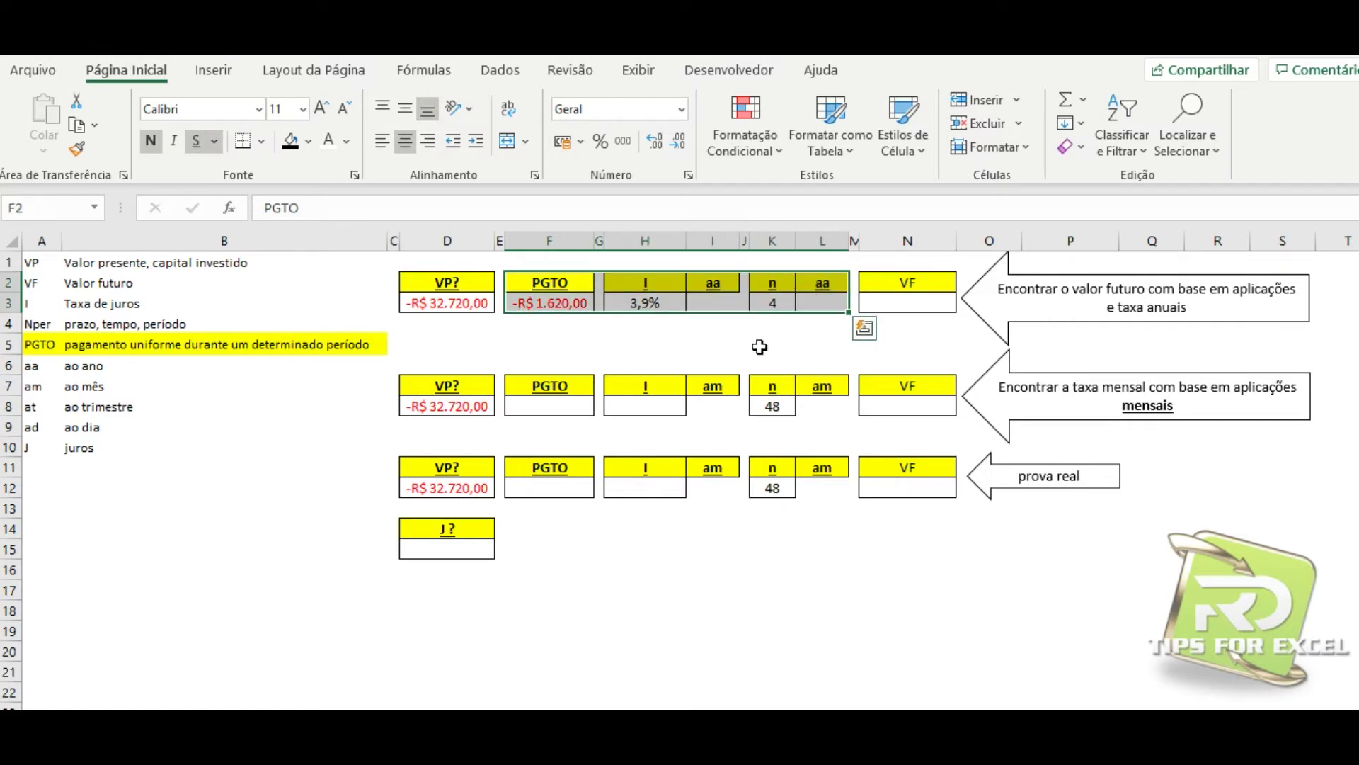
click(558, 304)
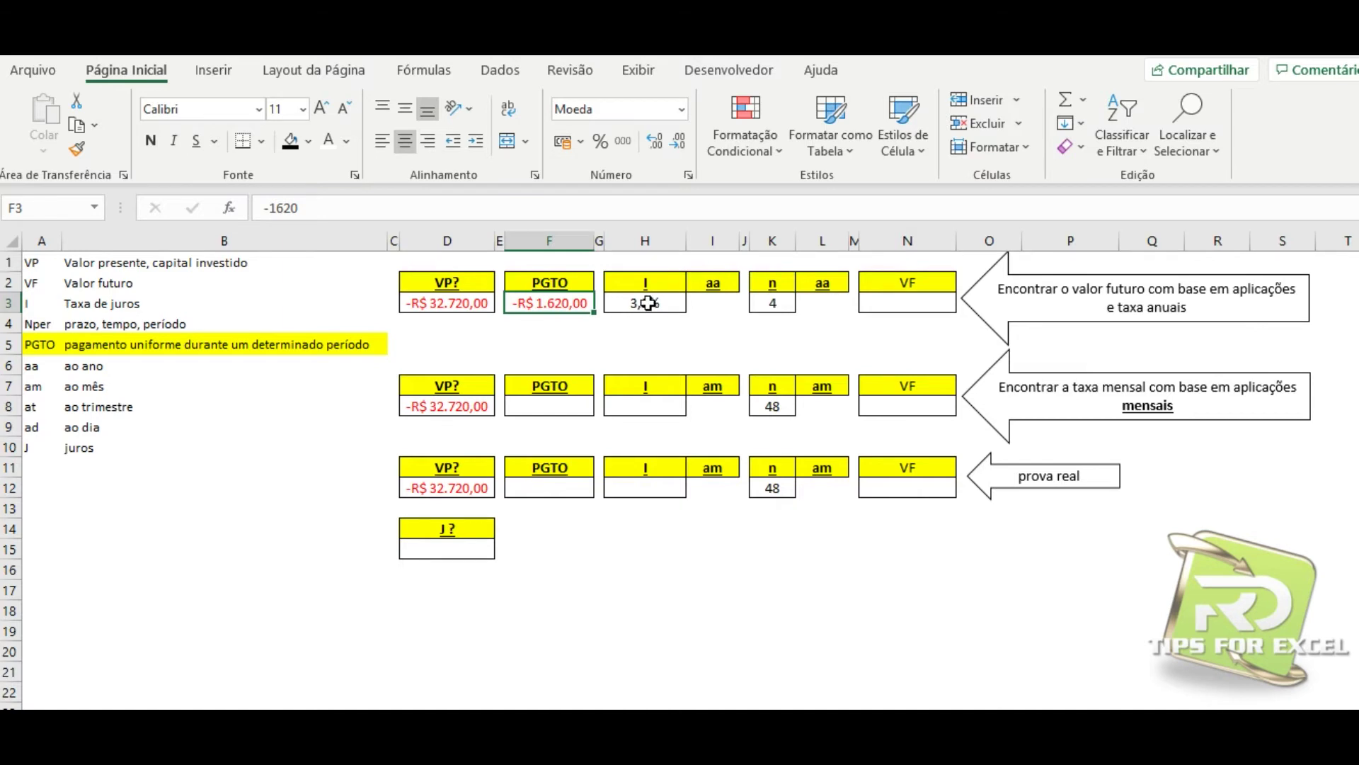
click(647, 303)
click(775, 305)
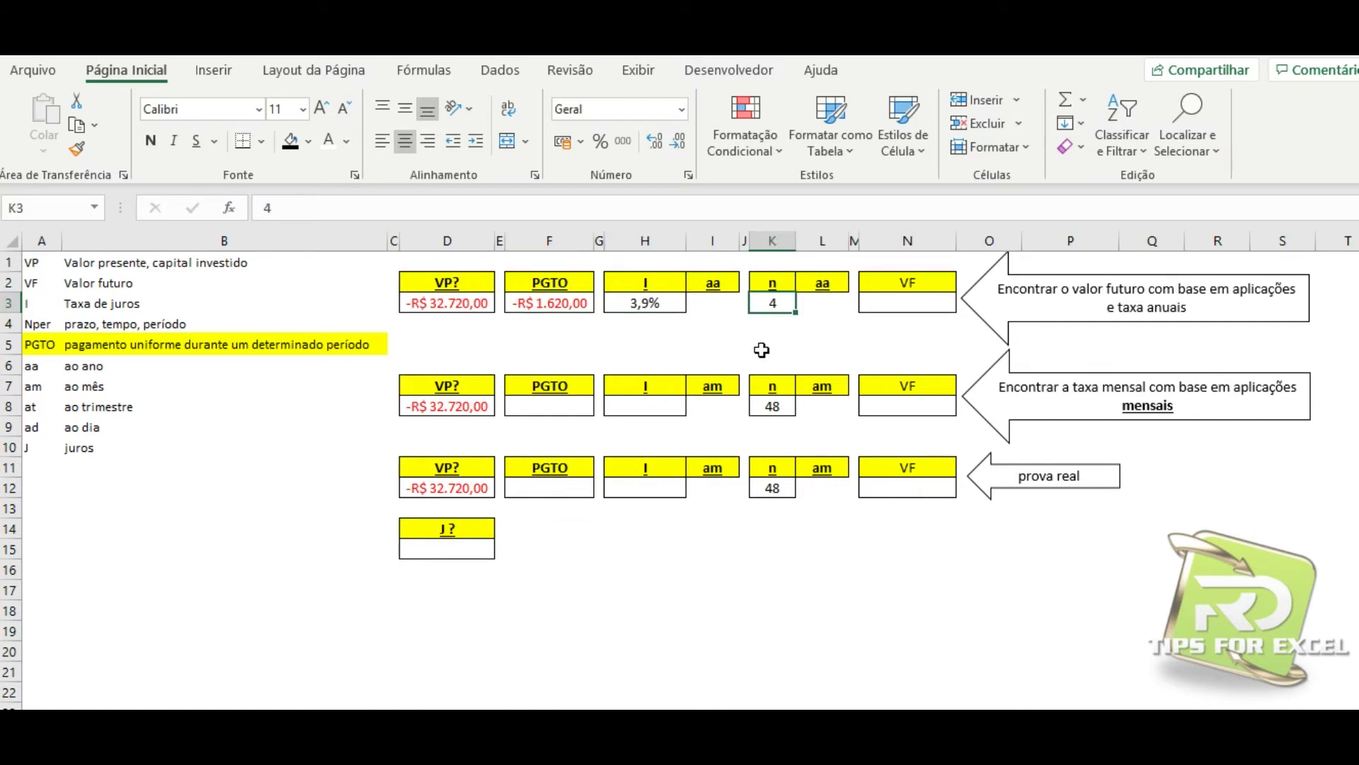
drag(566, 282, 814, 301)
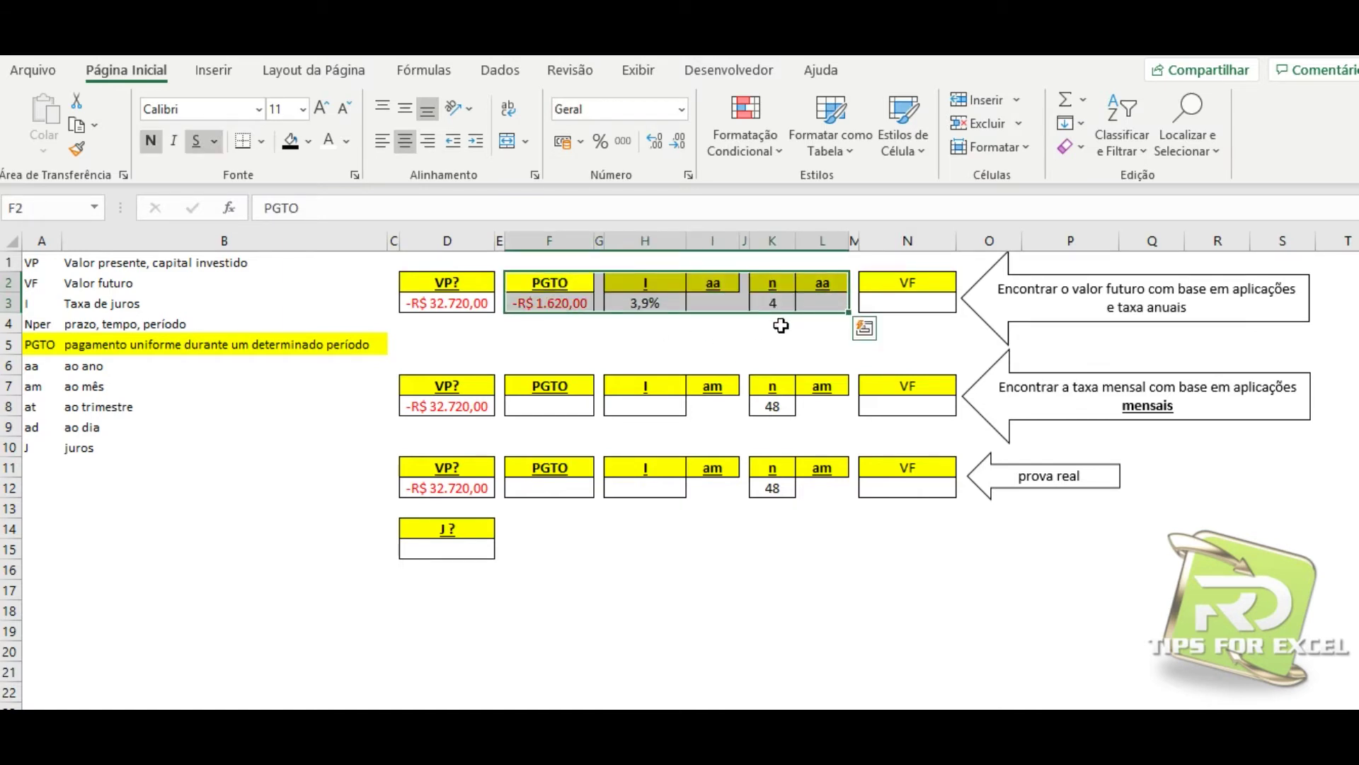
Step: Insert the financial function VF in cell N3 of the annual table
click(892, 307)
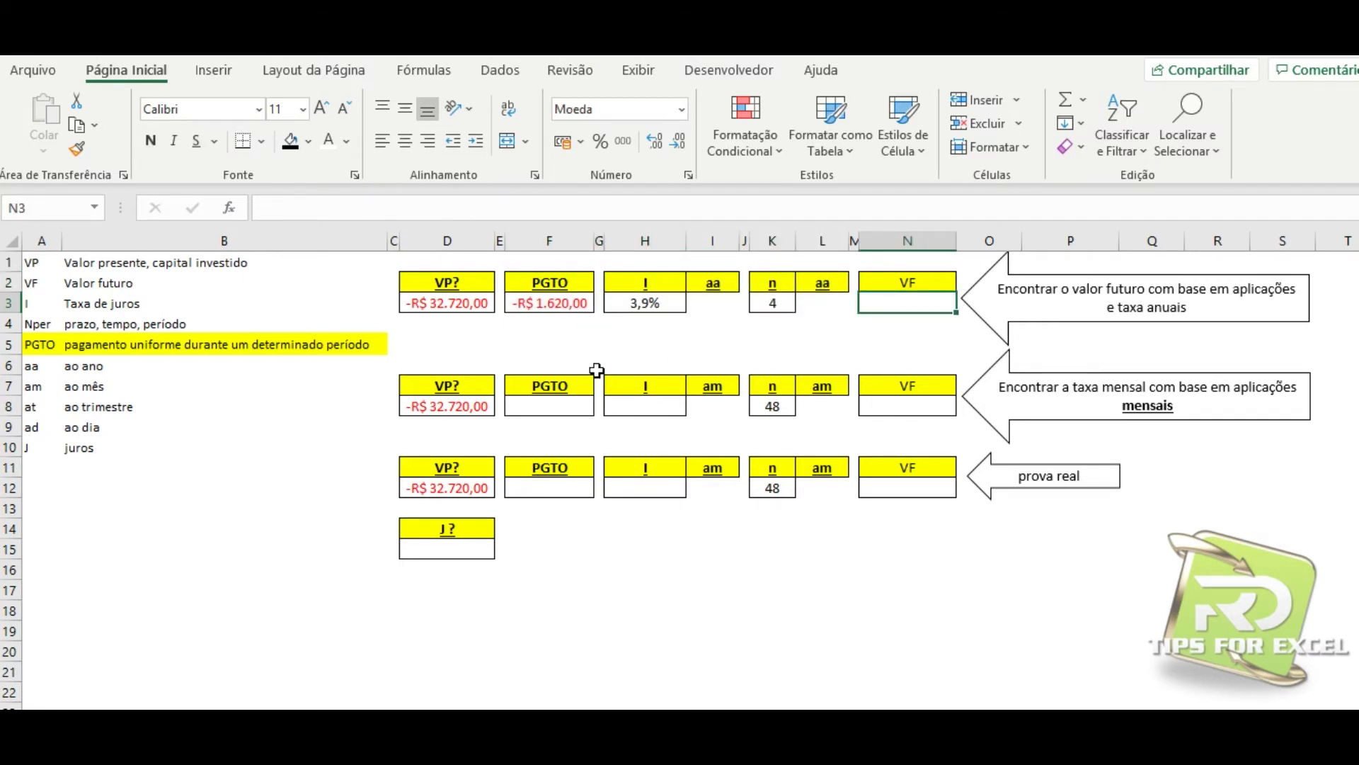
click(427, 70)
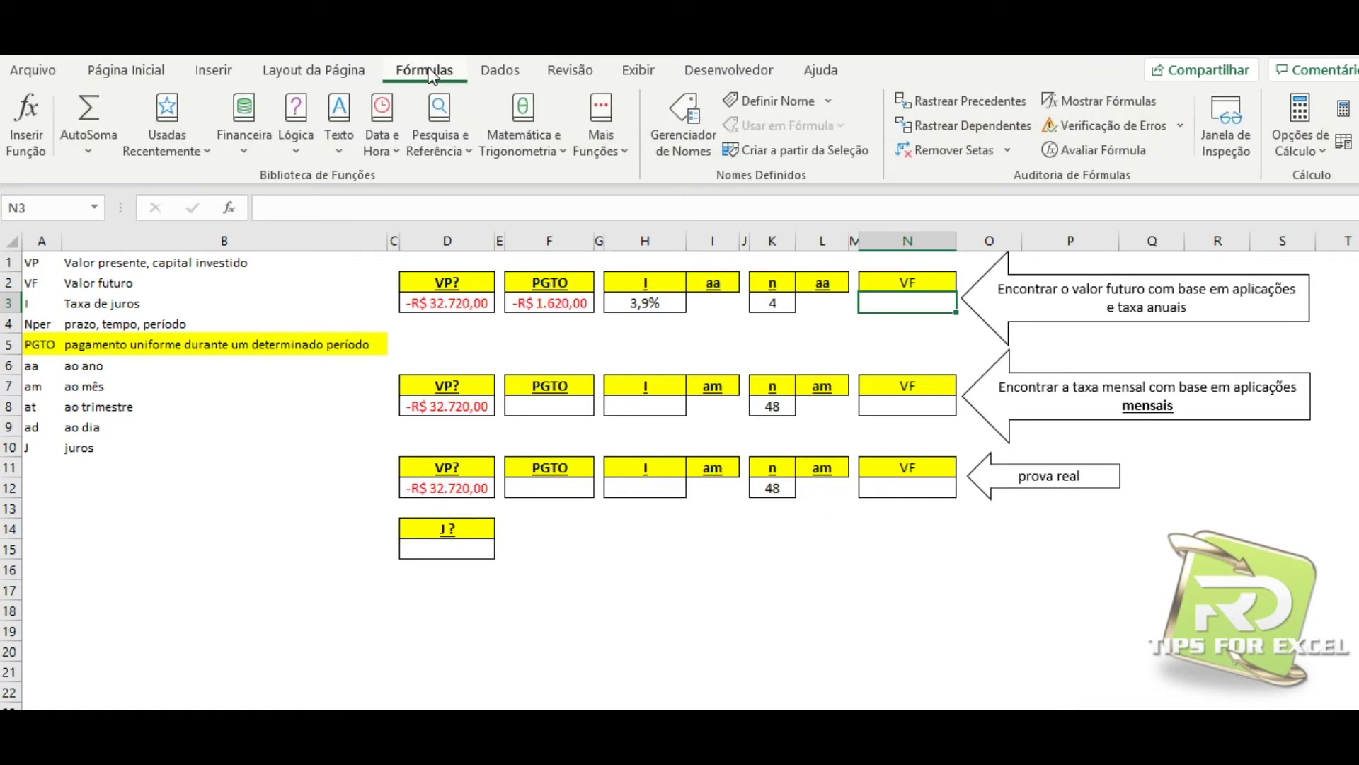
click(235, 153)
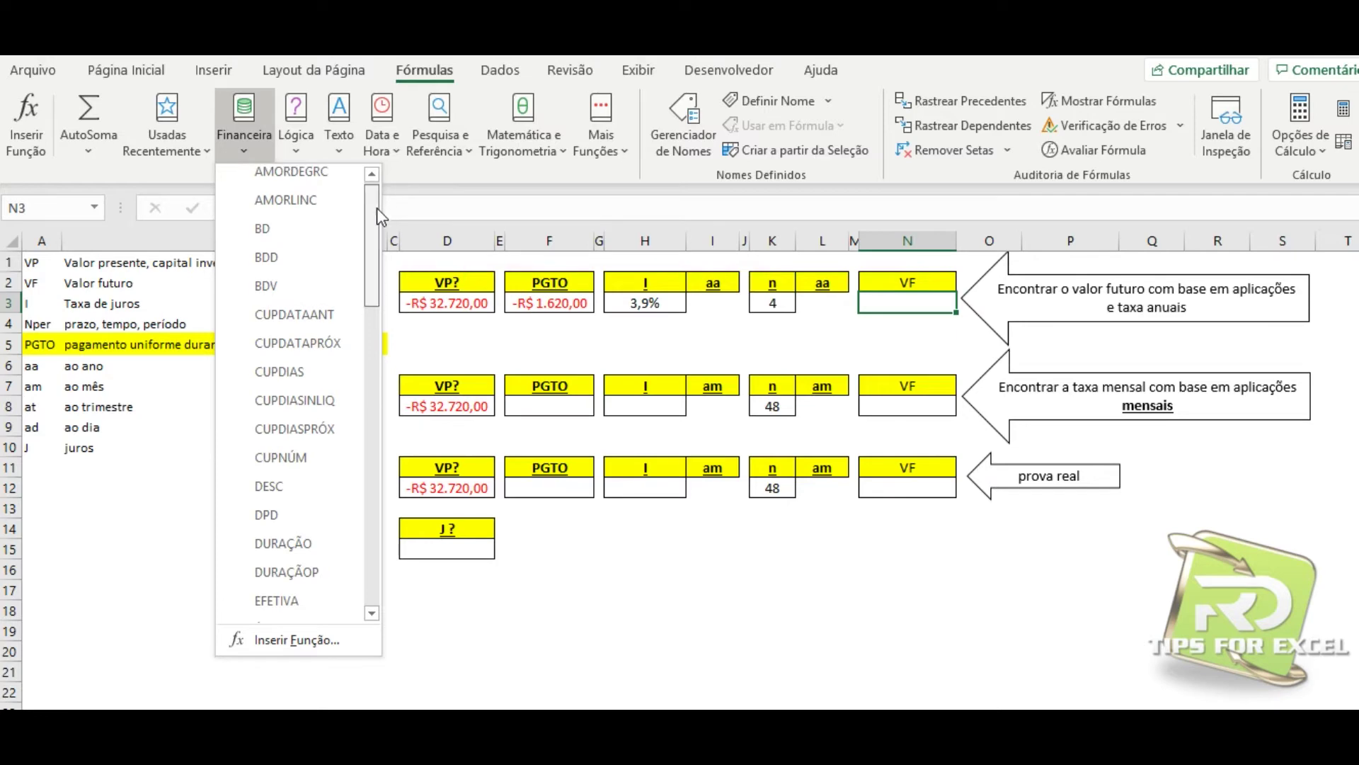
drag(377, 207, 376, 546)
click(279, 462)
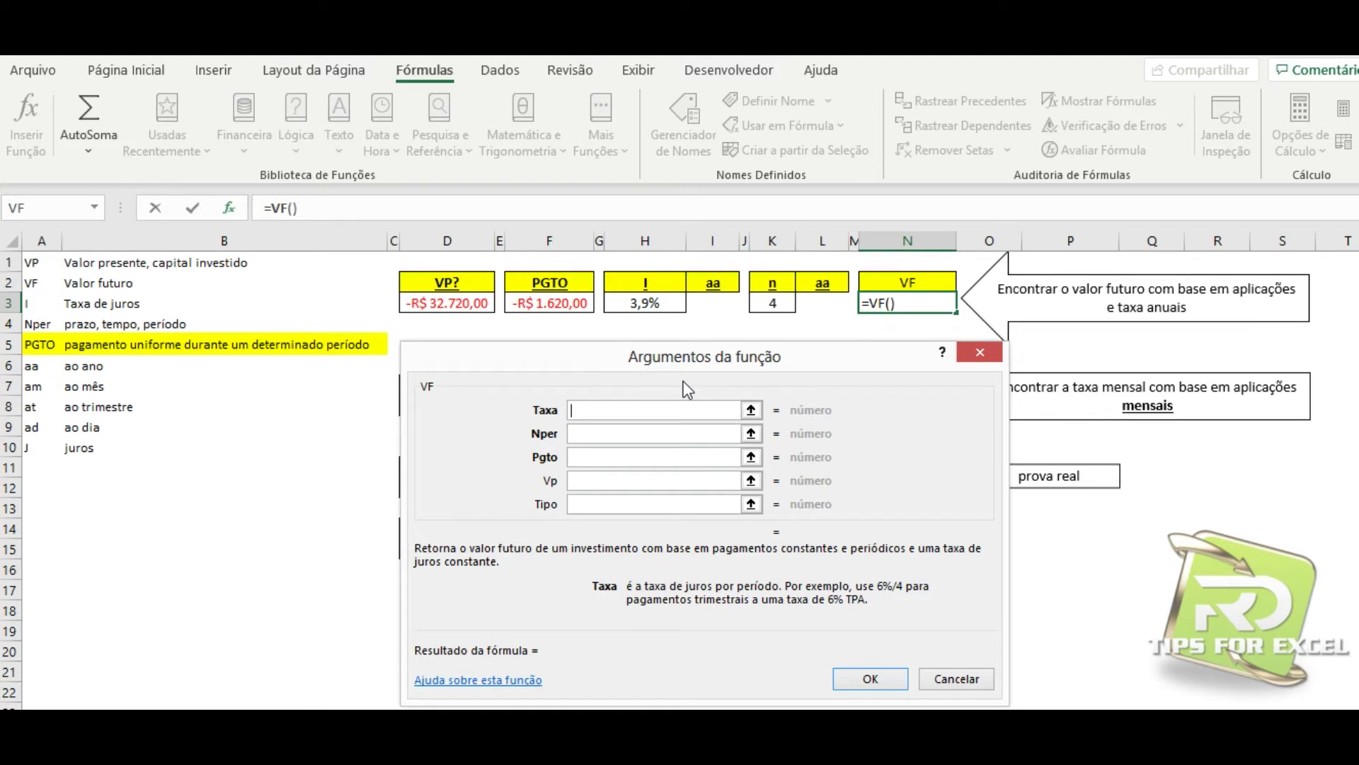
Step: Complete the VF function with Taxa H3, Nper K3, Pgto F3 and Vp D3, leaving Tipo empty
click(644, 303)
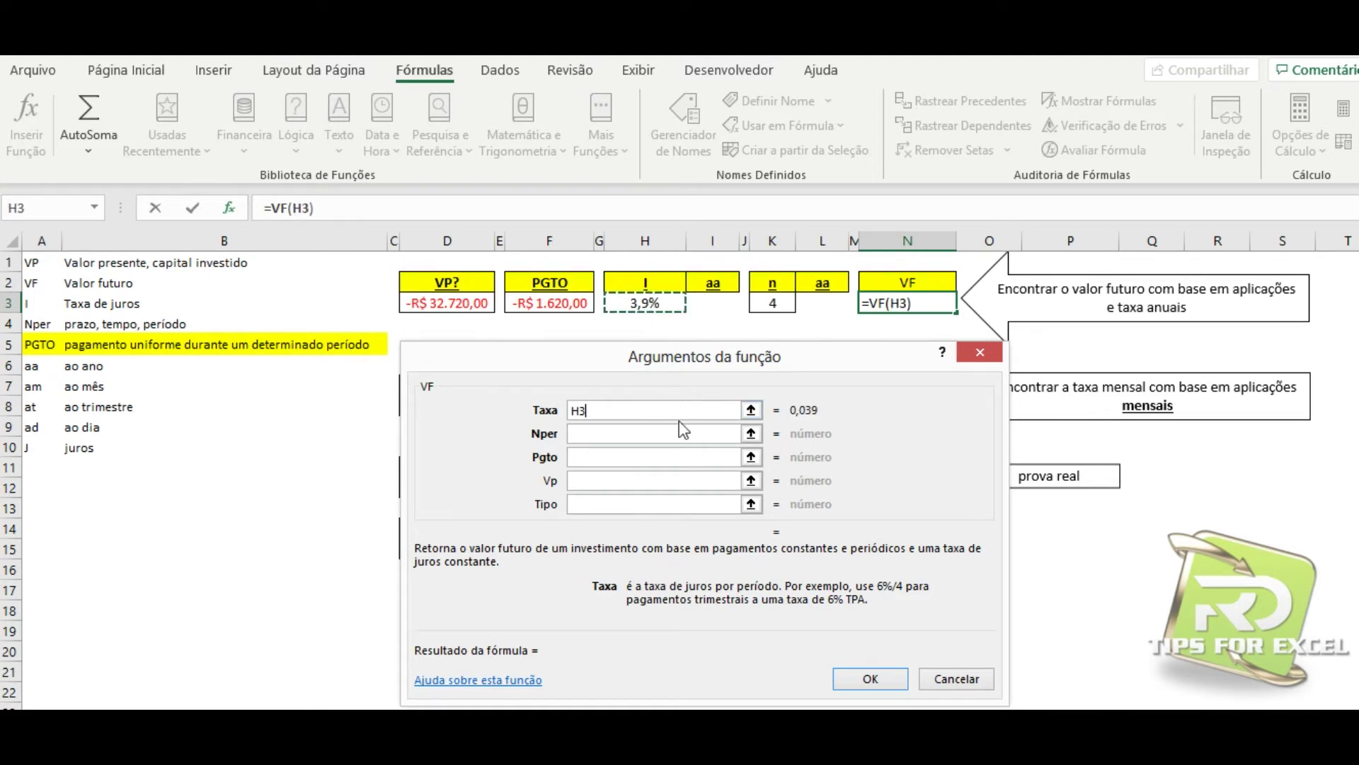
click(584, 435)
click(772, 303)
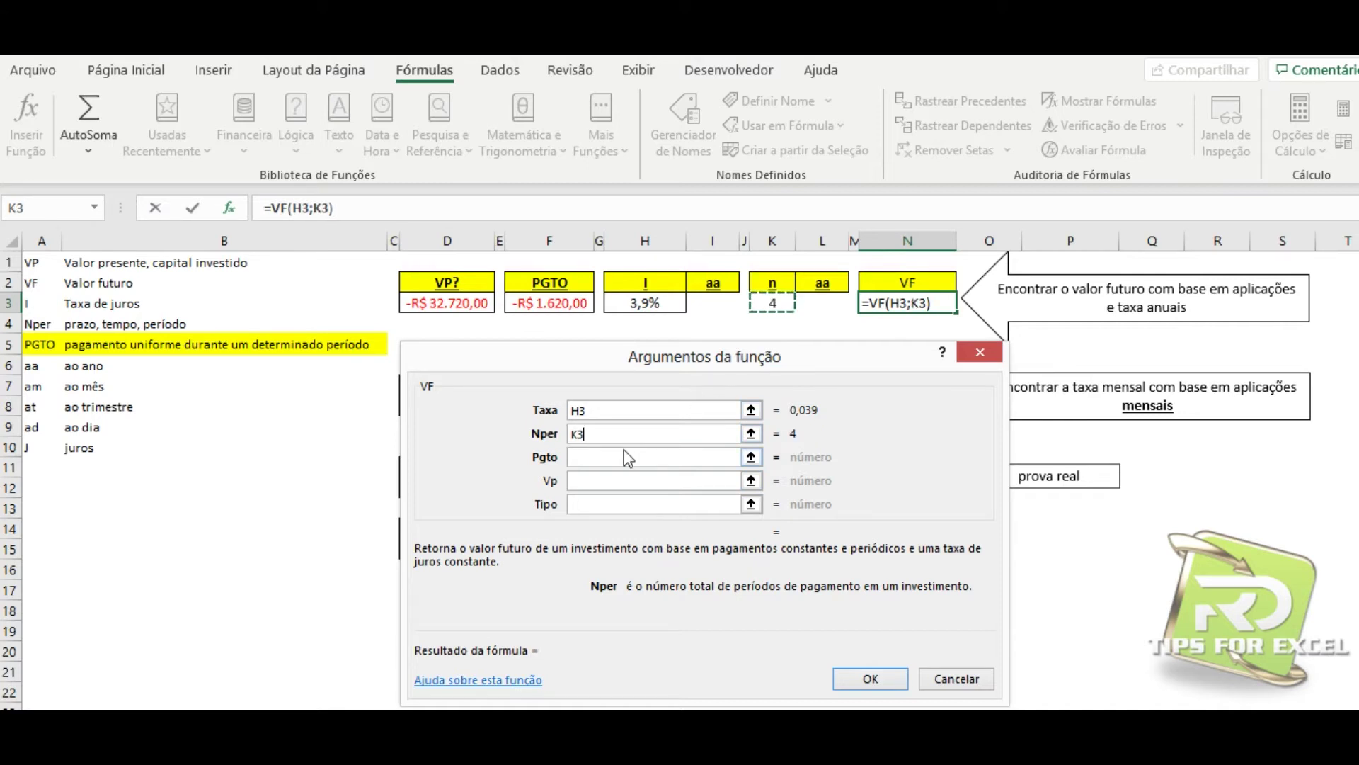
click(597, 458)
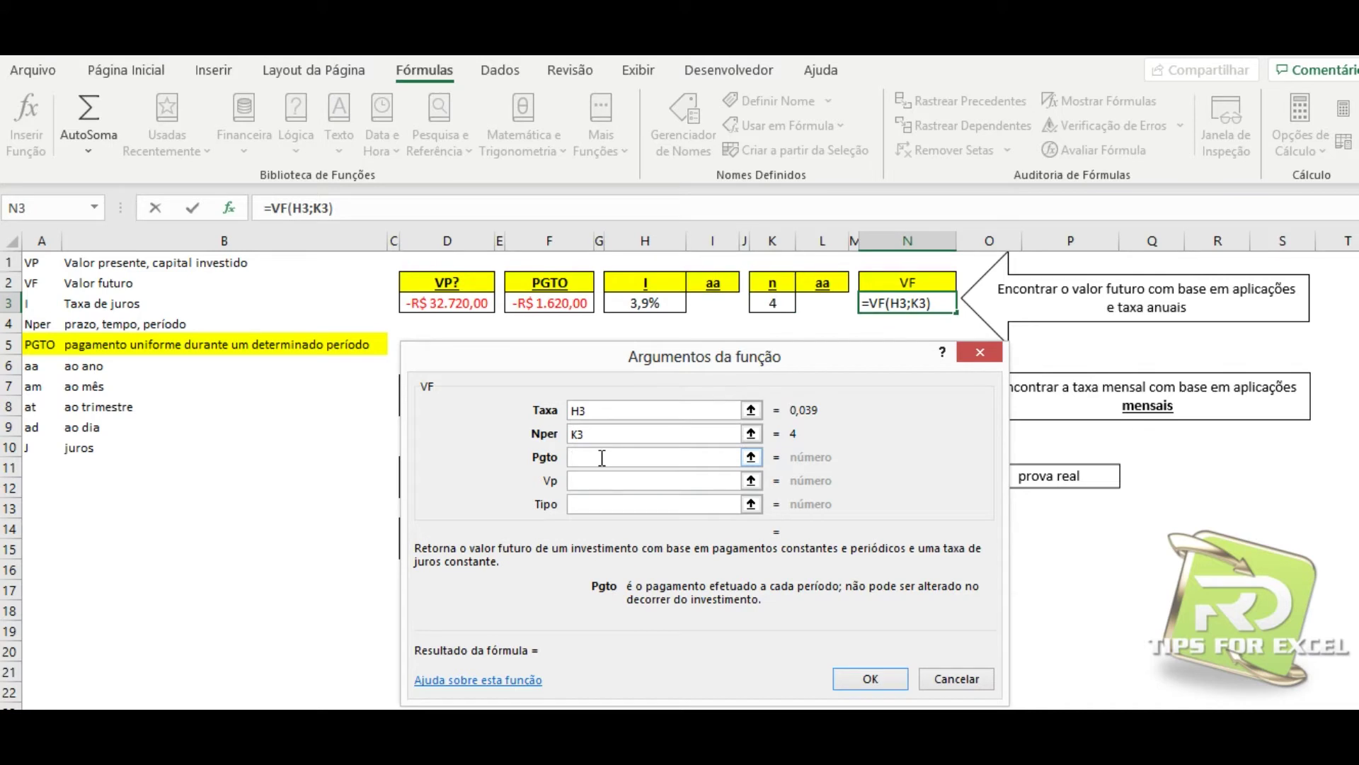
click(552, 303)
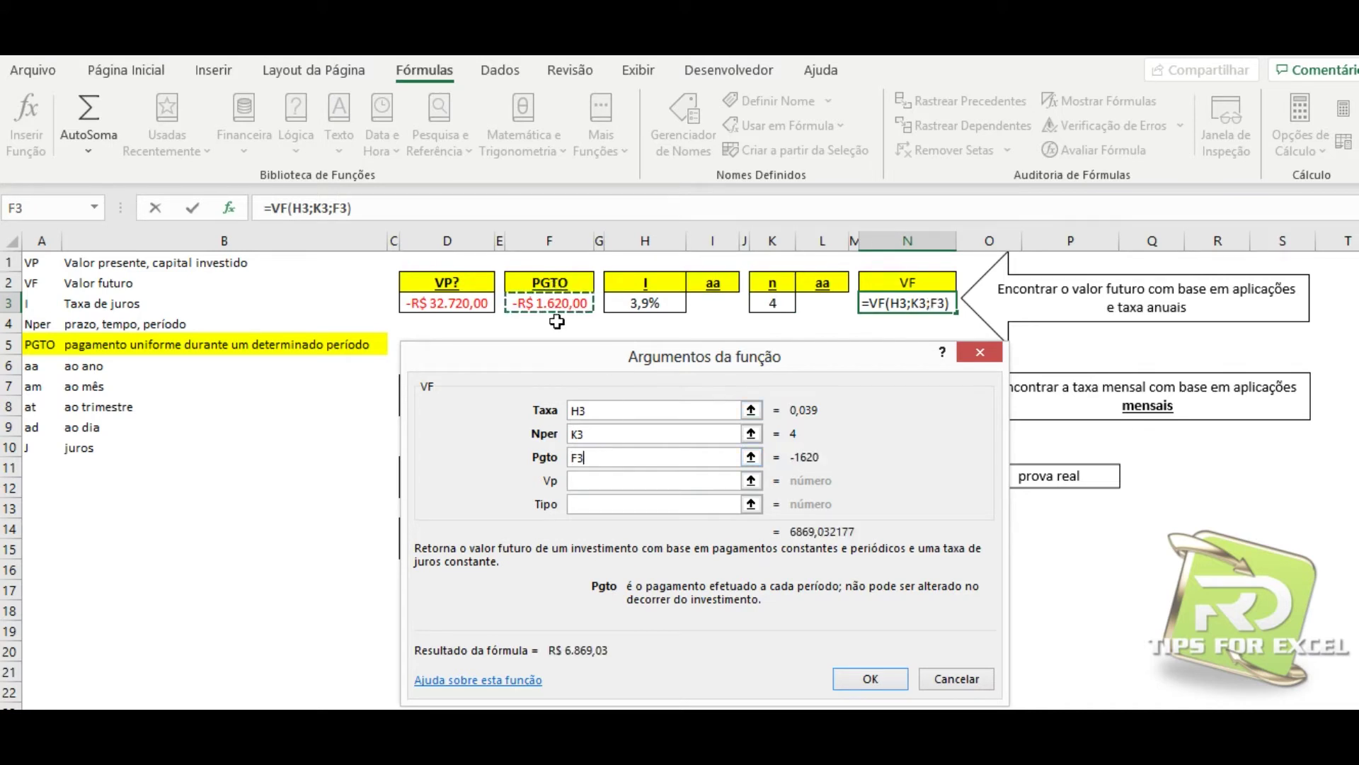
click(587, 480)
click(450, 305)
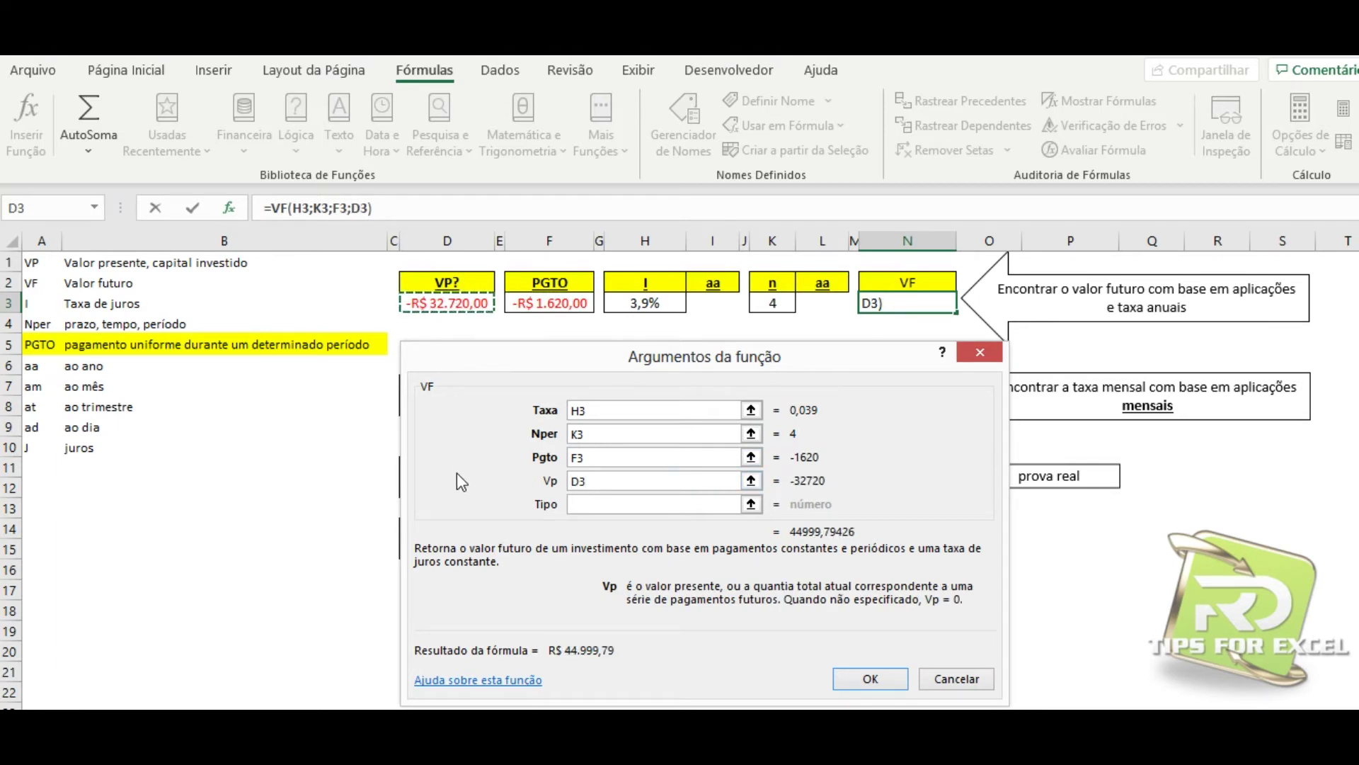
click(871, 680)
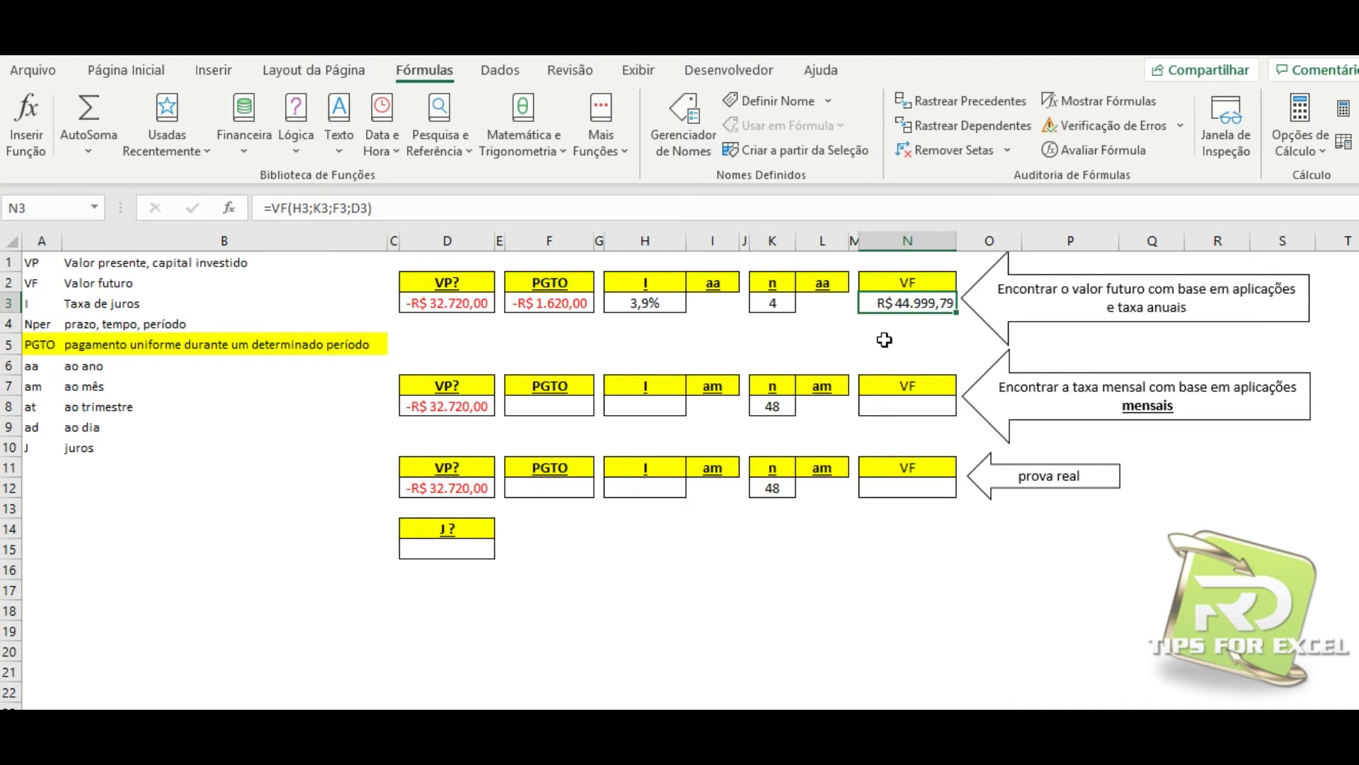
Step: Review the annual table's payment in F3 and present value in D3 against the VF formula in N3
click(542, 308)
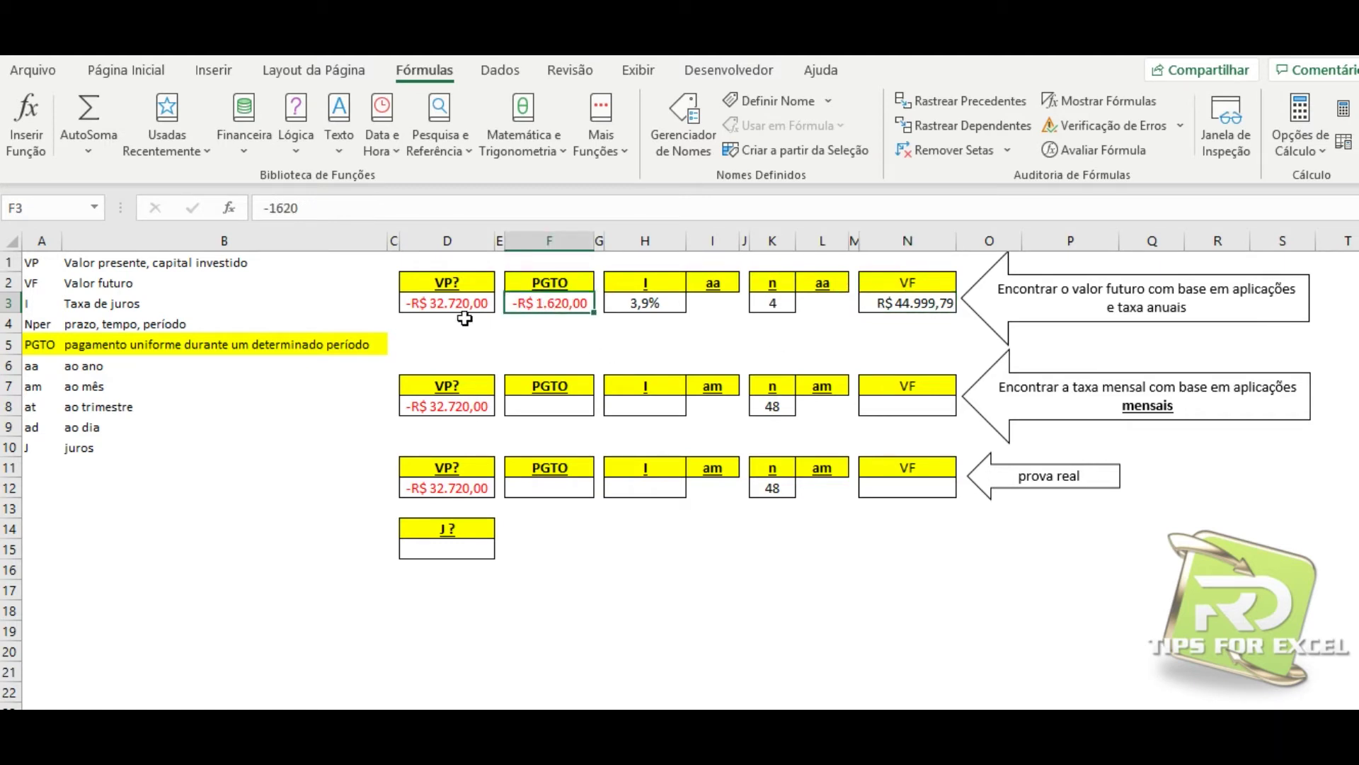
click(443, 304)
click(569, 306)
click(473, 306)
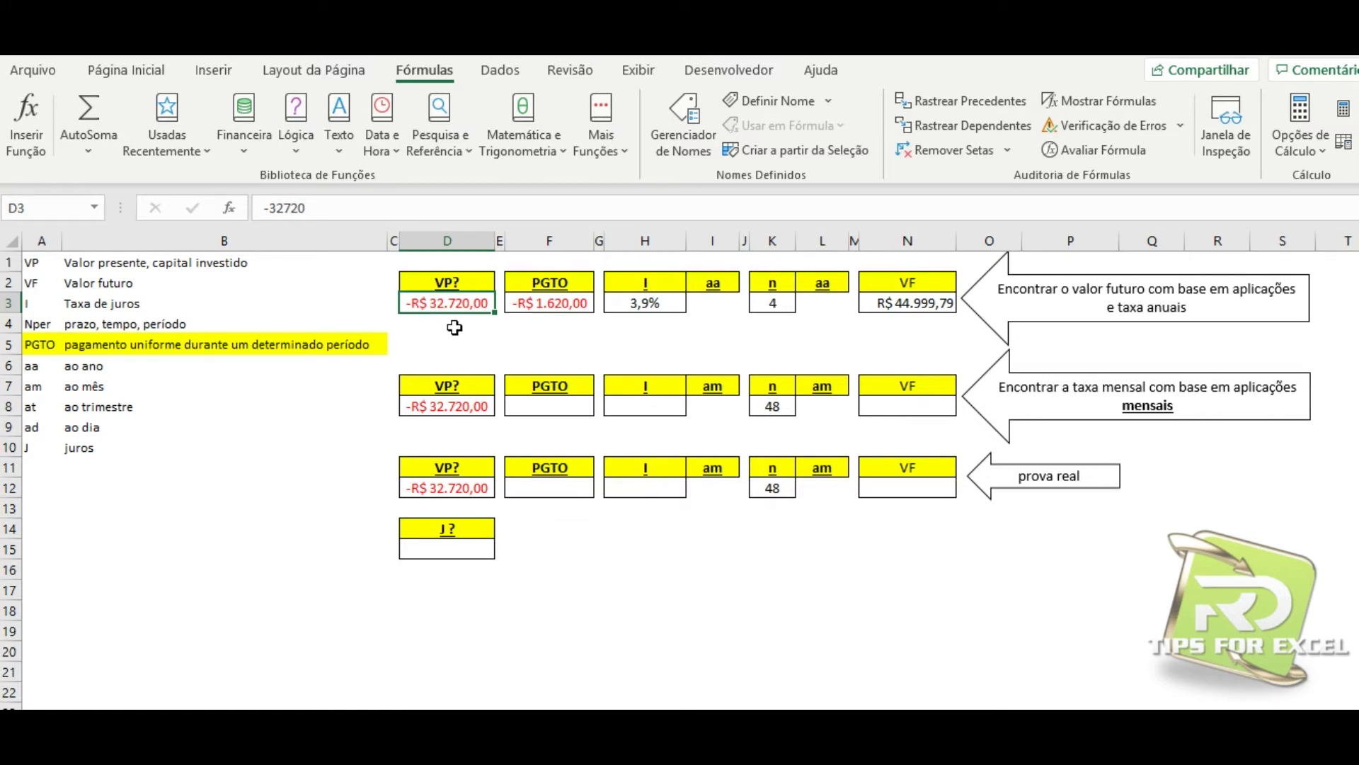
click(550, 306)
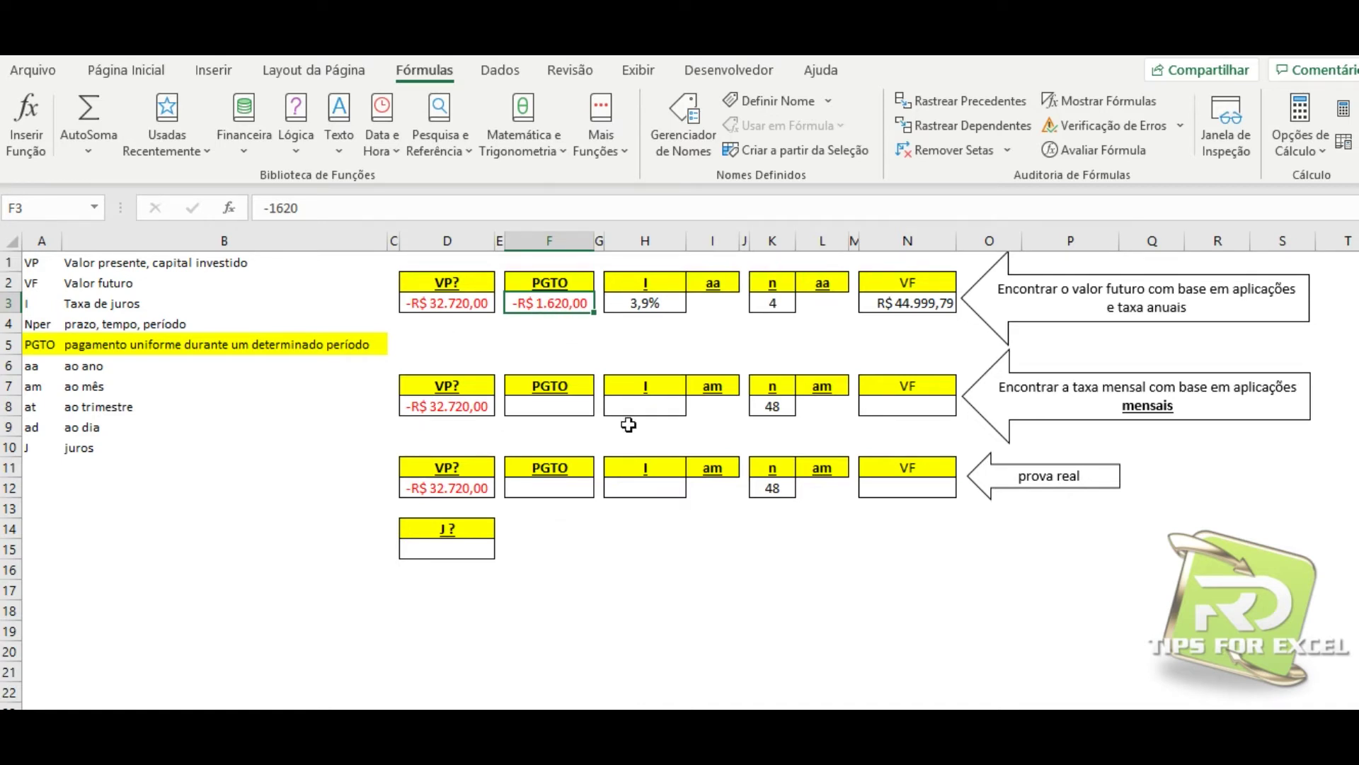
click(922, 306)
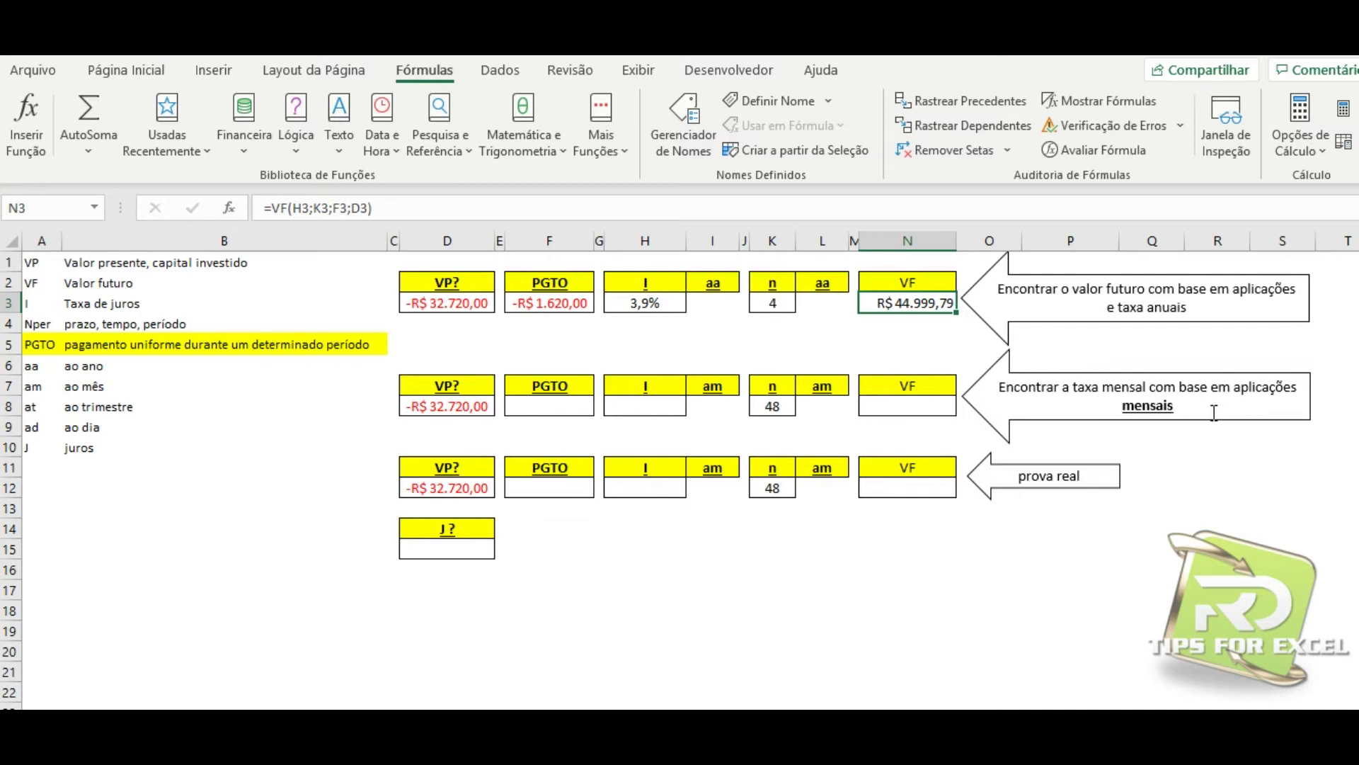
Step: Compare the monthly table's future value, term and rate cells in row 8 with the annual term and payment
click(910, 408)
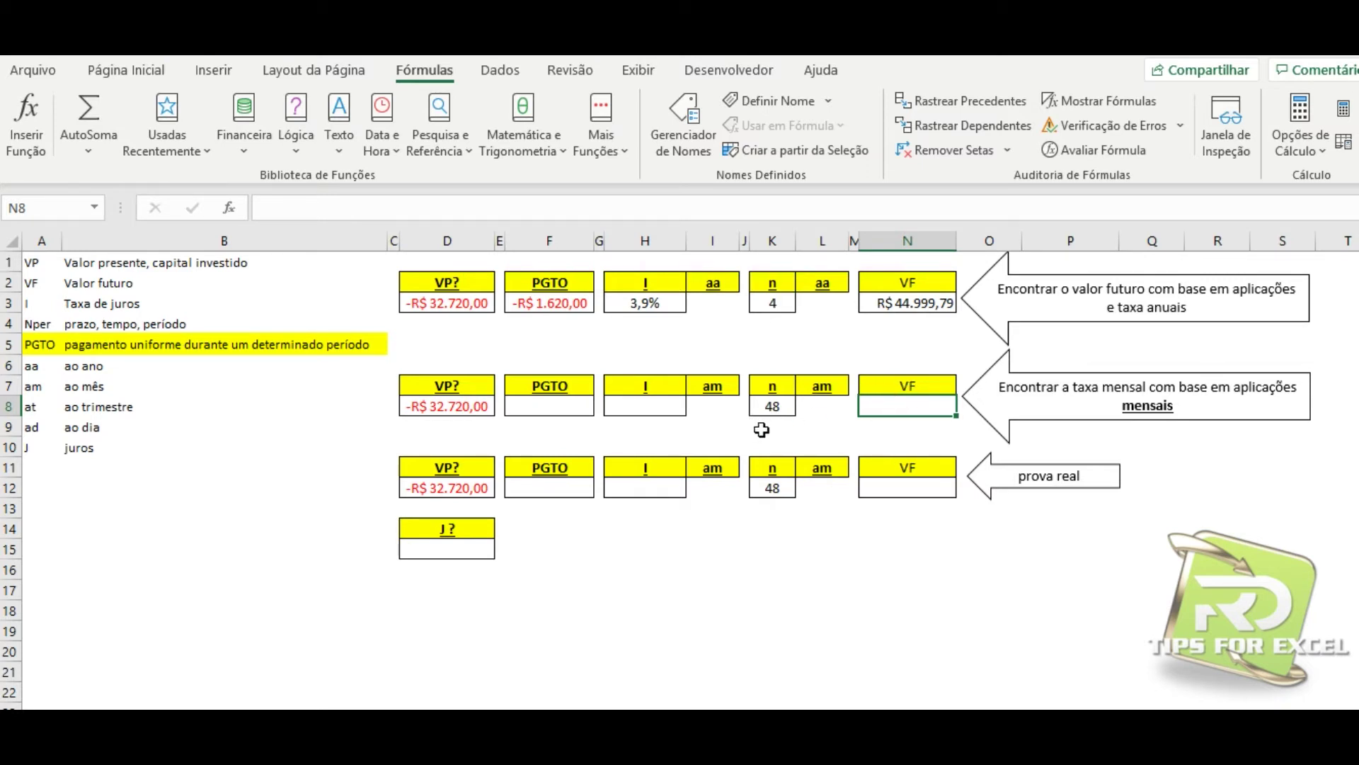
click(788, 409)
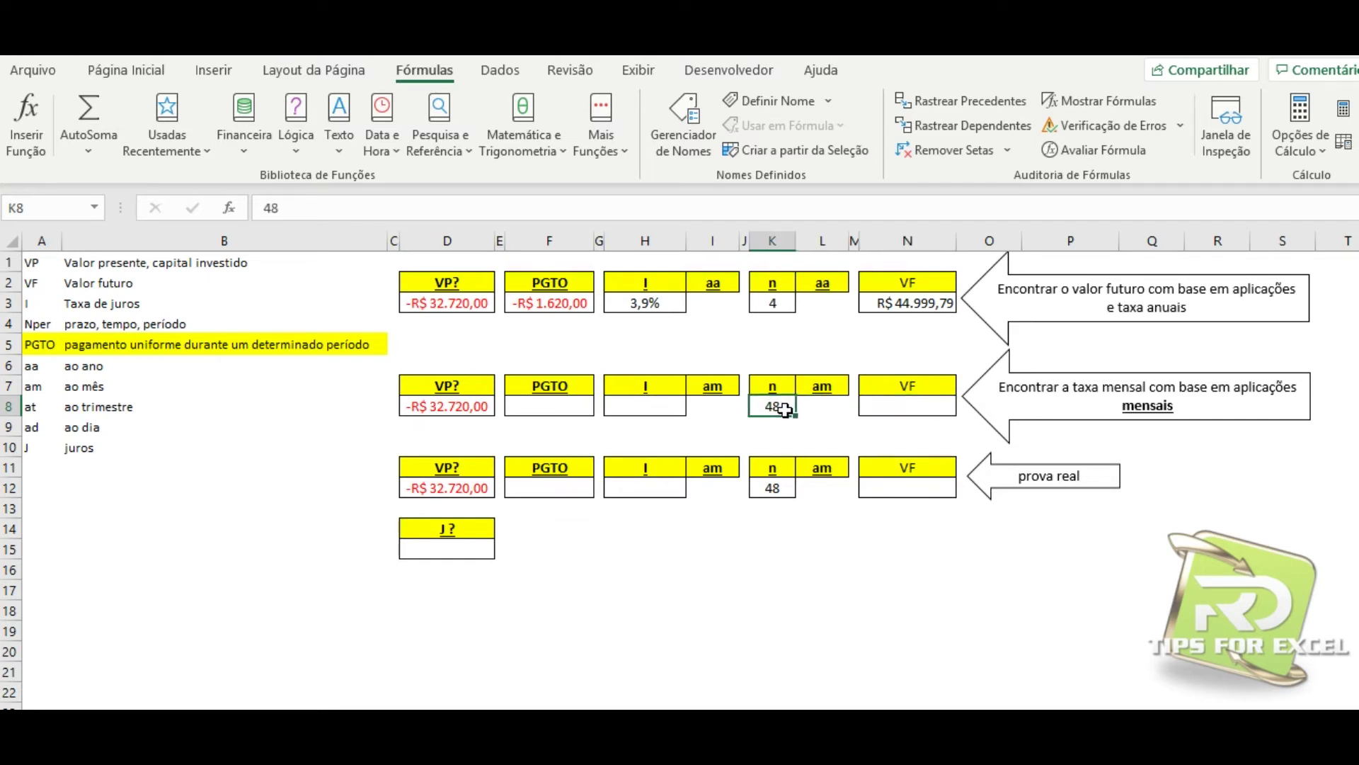
click(788, 305)
click(791, 406)
click(647, 399)
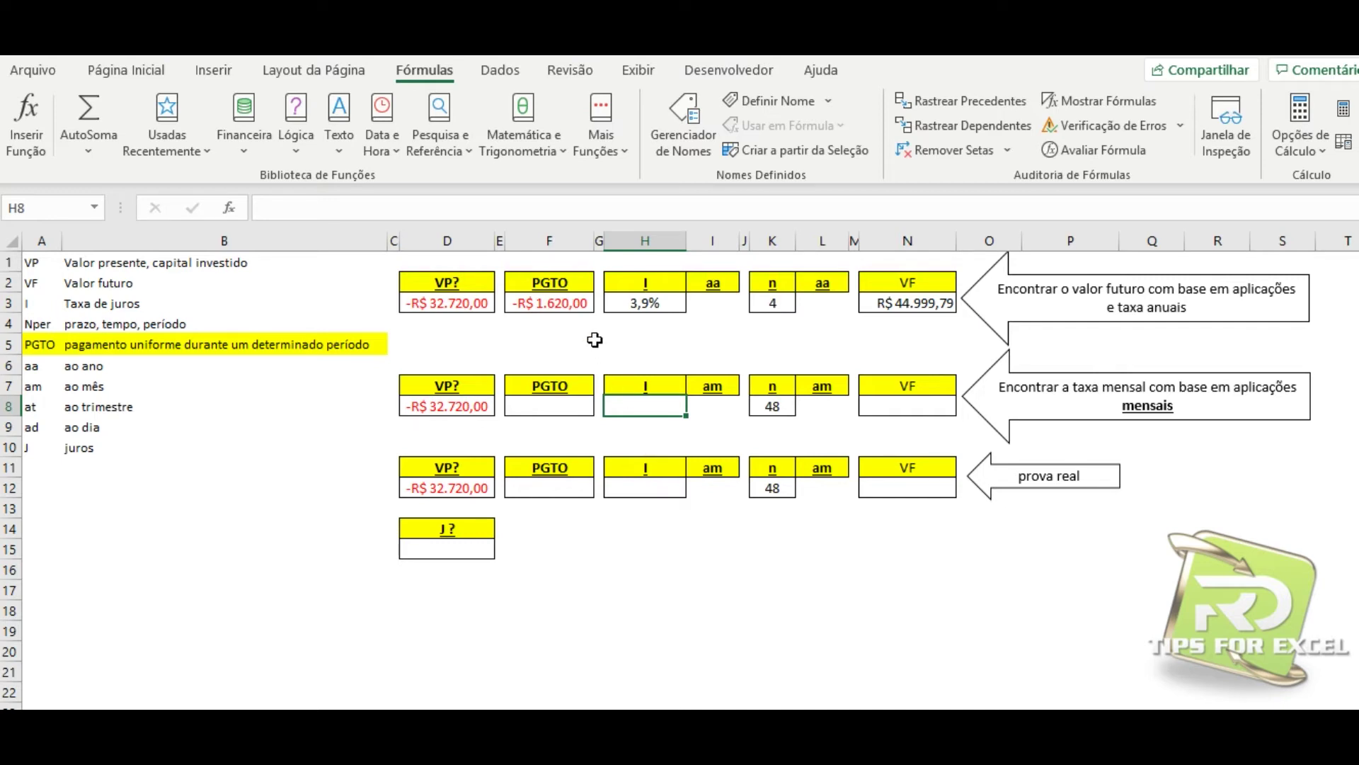
click(559, 306)
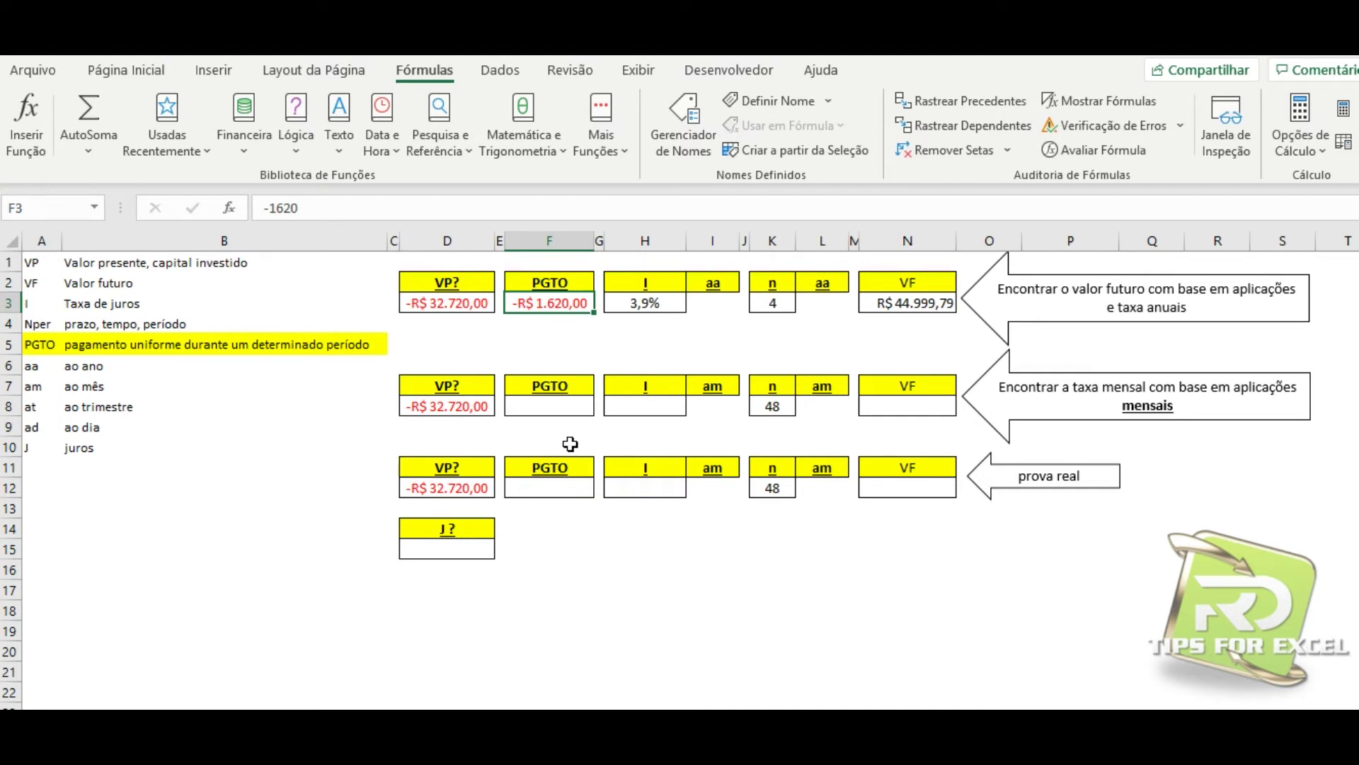
click(635, 414)
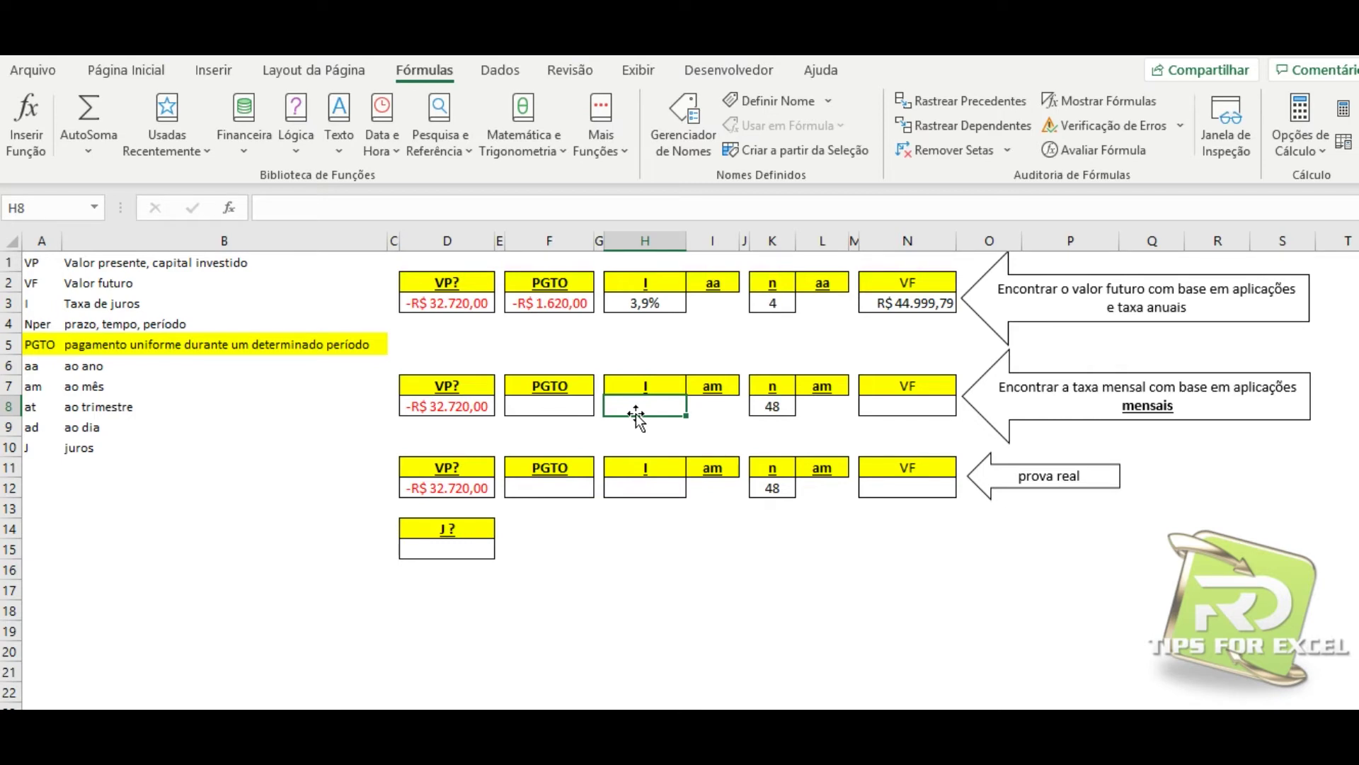
Step: Enter 44.999,79 as the future value in cell N8 of the monthly table
click(911, 402)
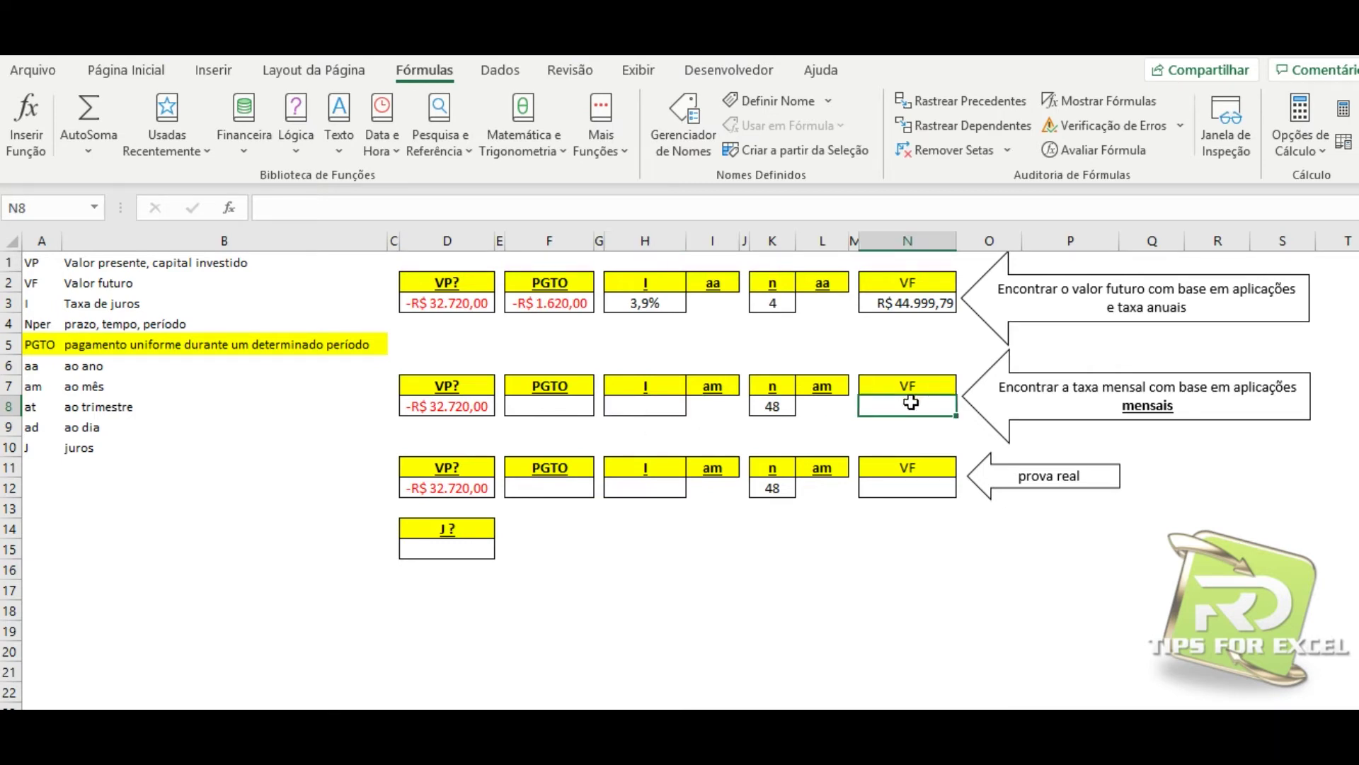
text(44.999,79)
key(Return)
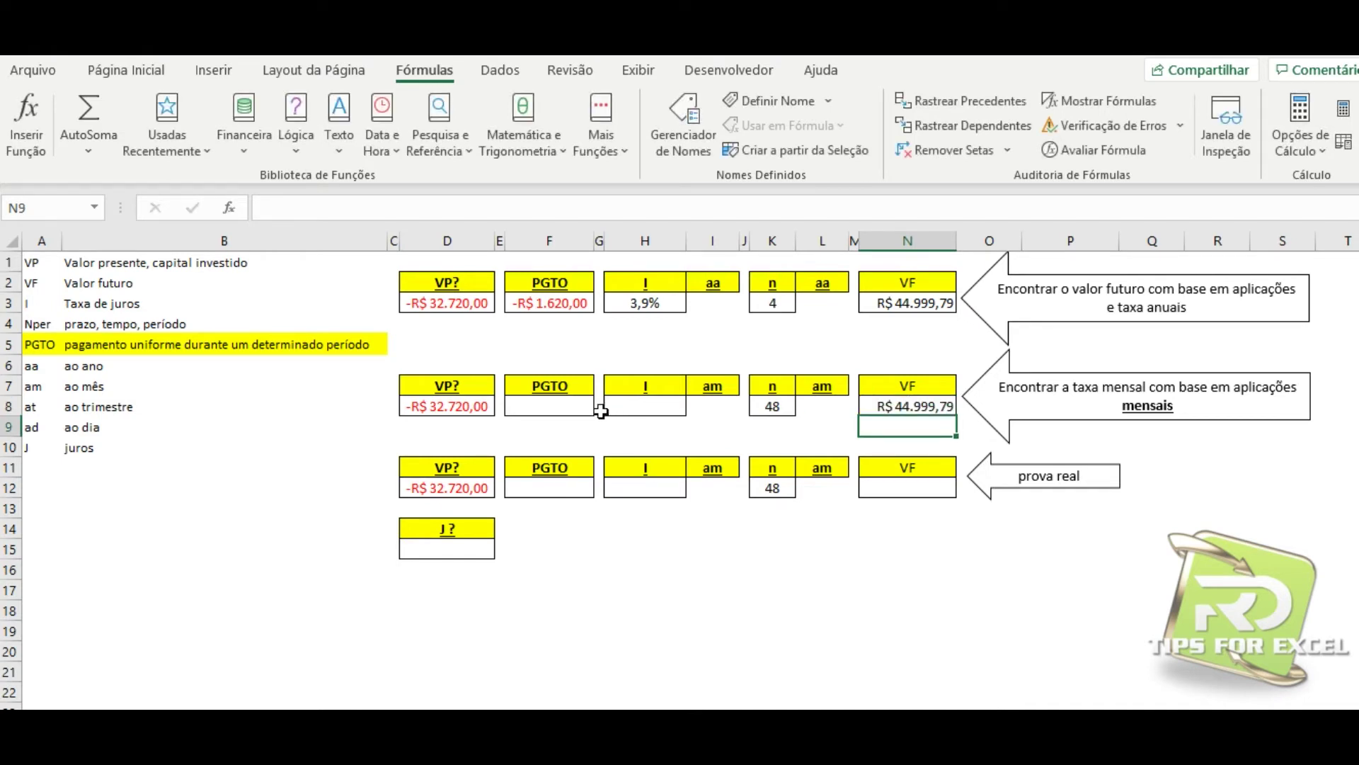
Step: Calculate the monthly payment in cell F8 by dividing the annual payment by 12 with =F3/12
drag(561, 394, 817, 400)
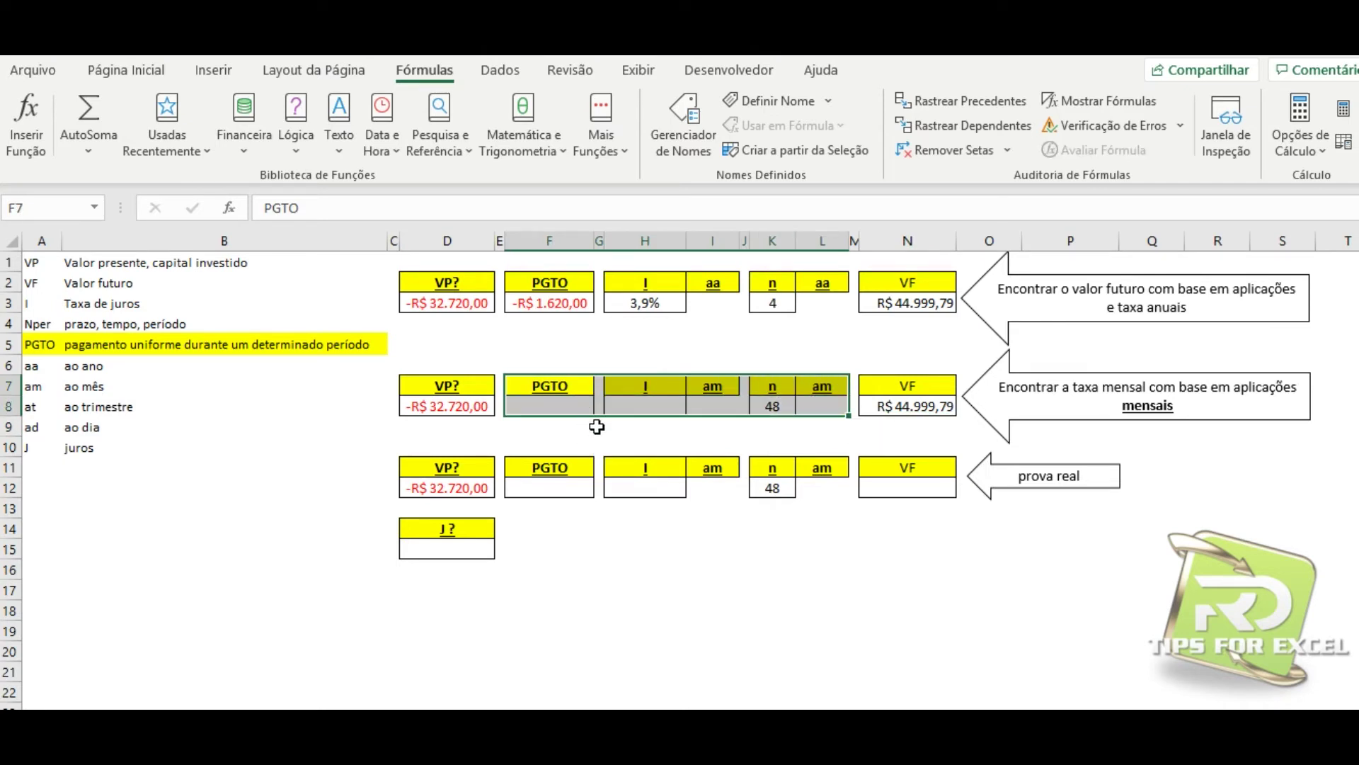
click(765, 429)
click(772, 408)
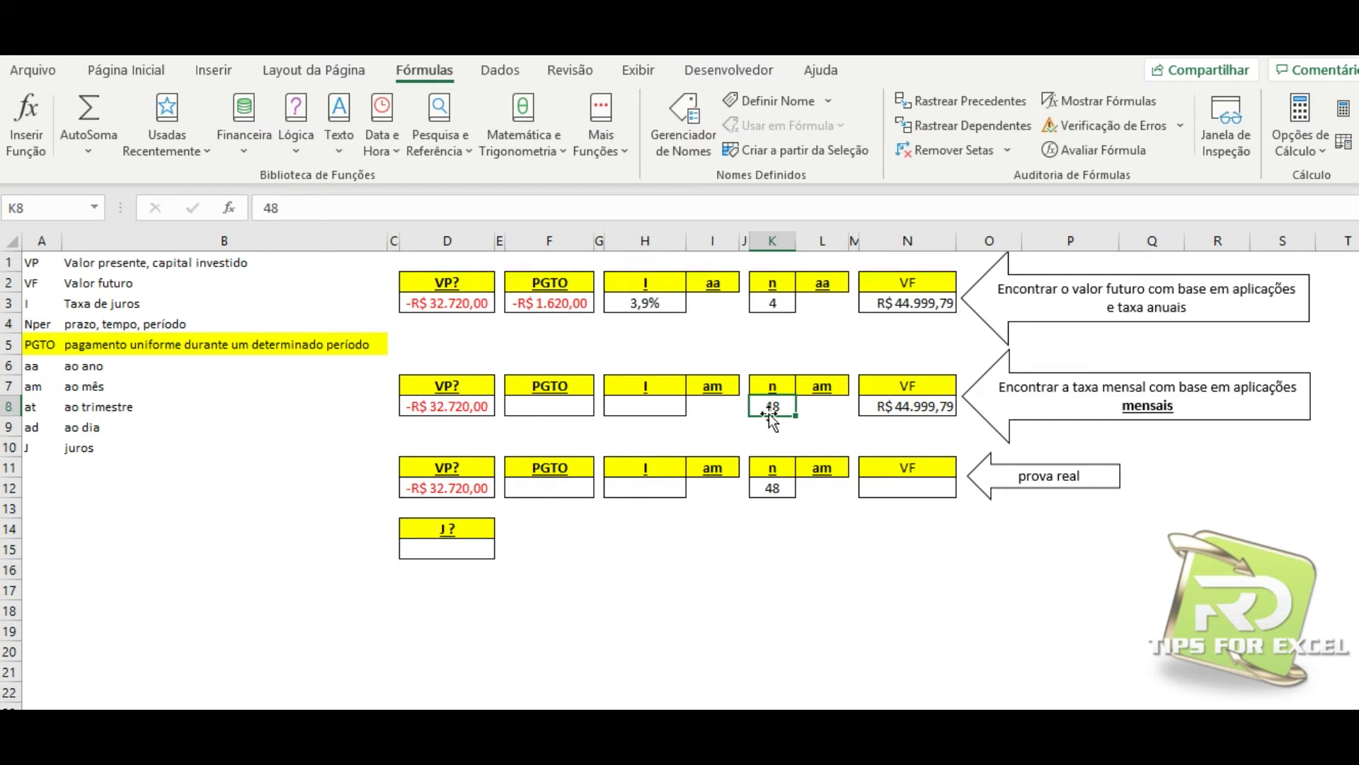
click(569, 414)
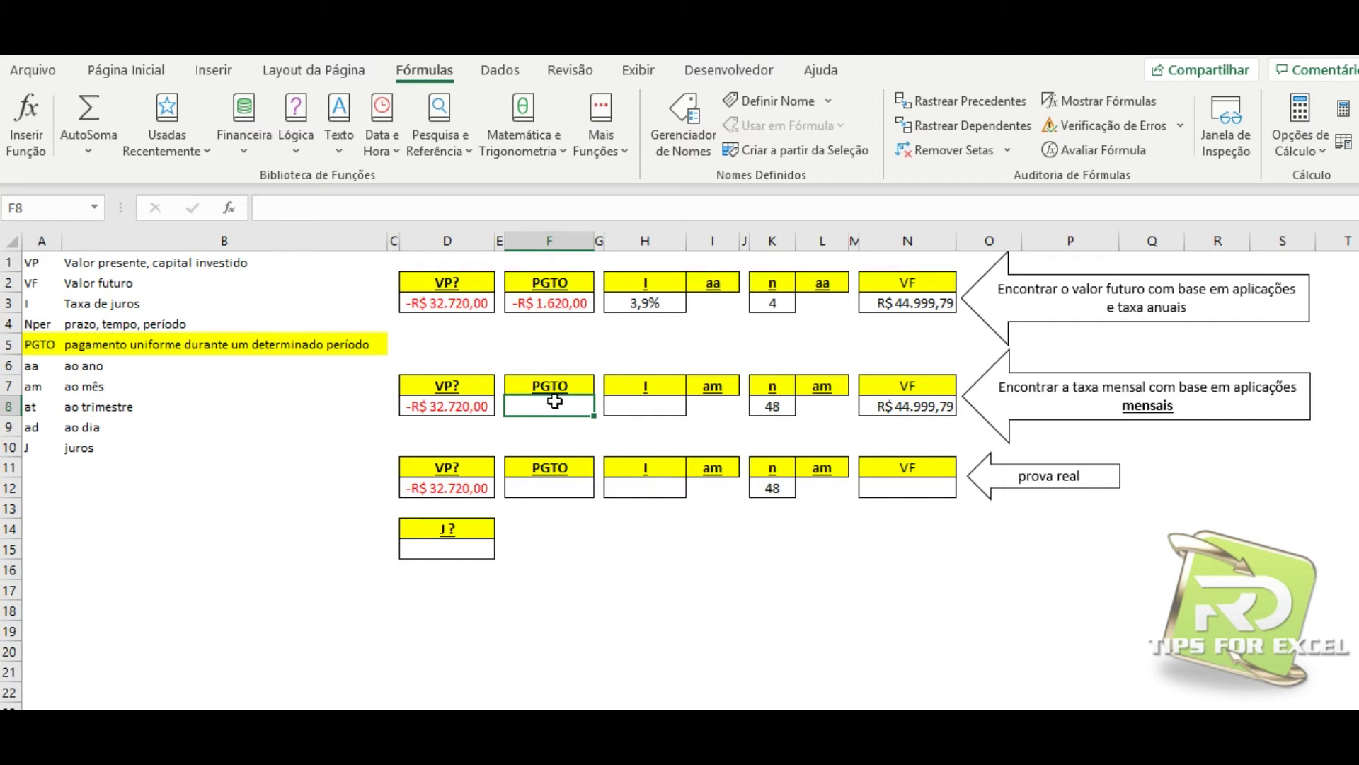
click(547, 306)
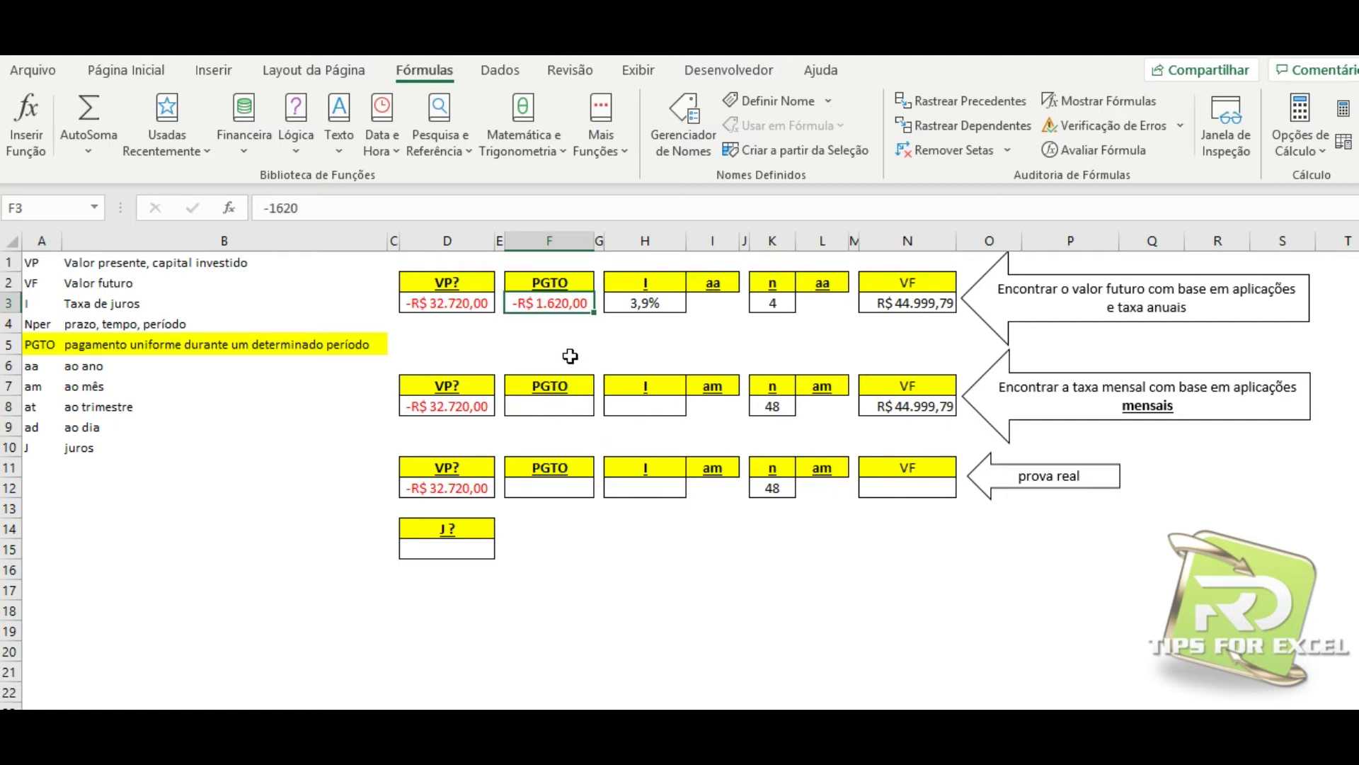
click(552, 410)
text(=)
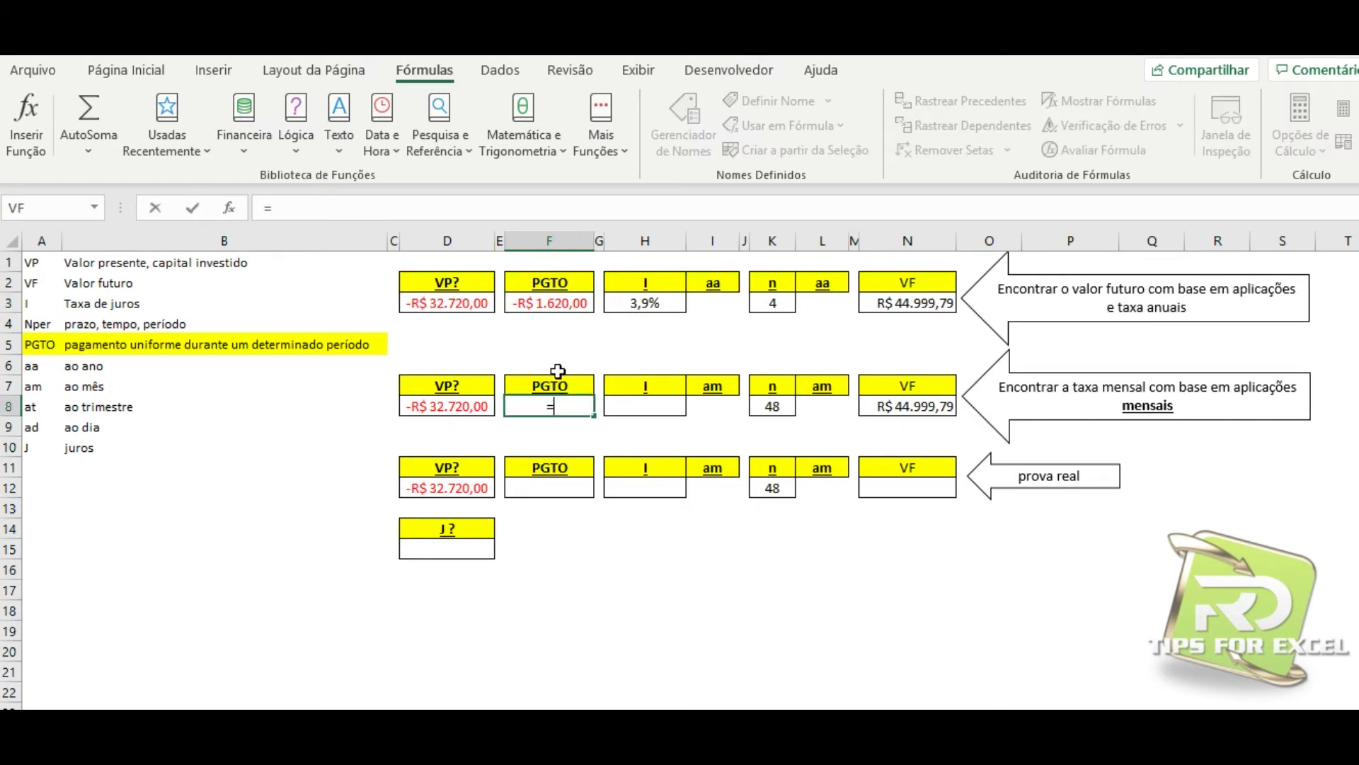
click(552, 299)
text(/12)
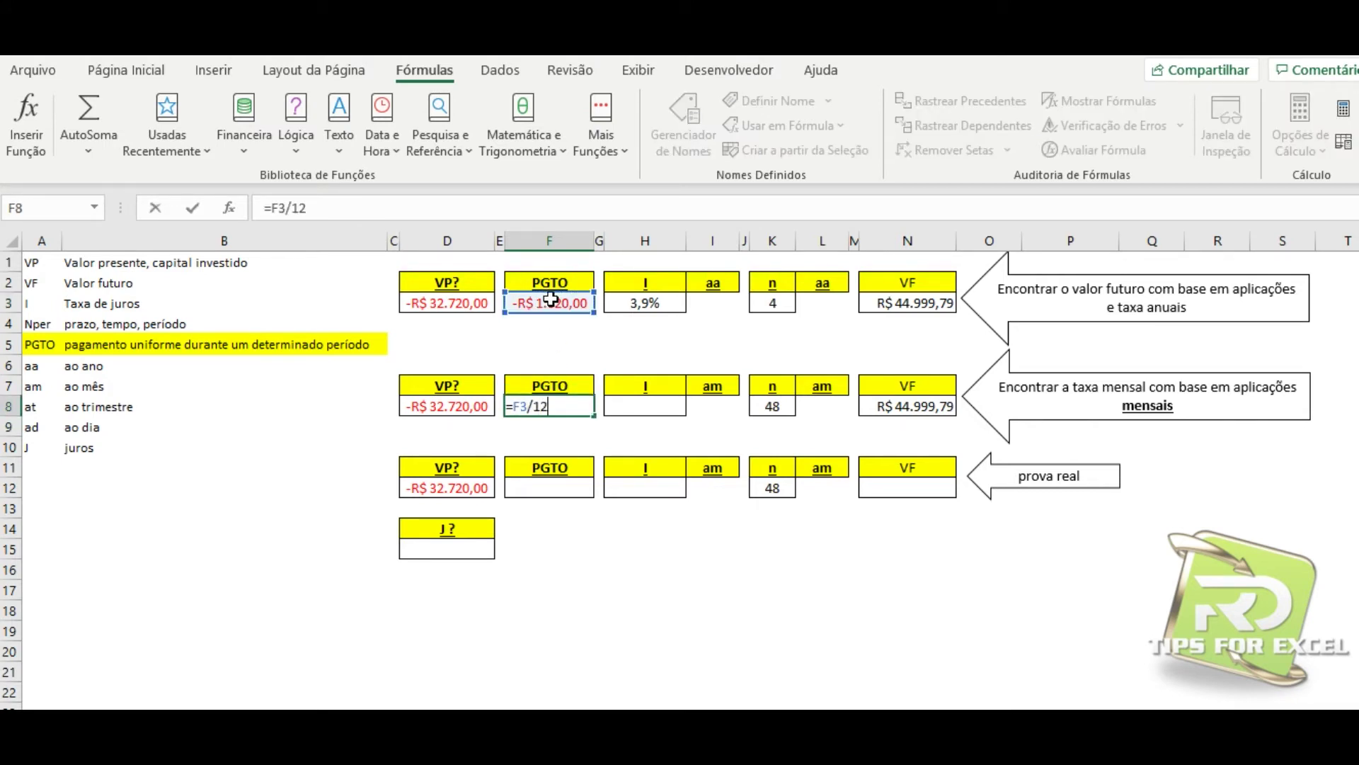
key(Return)
click(553, 408)
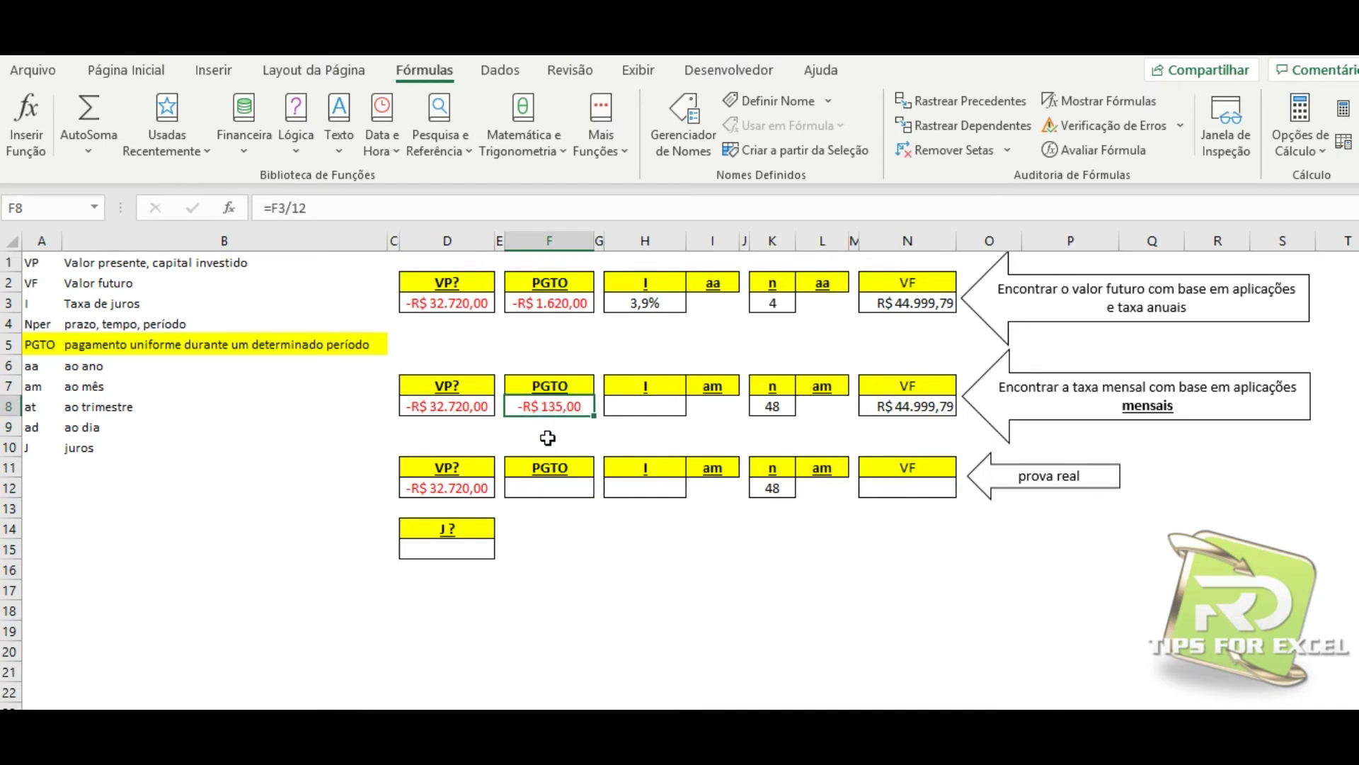
click(632, 408)
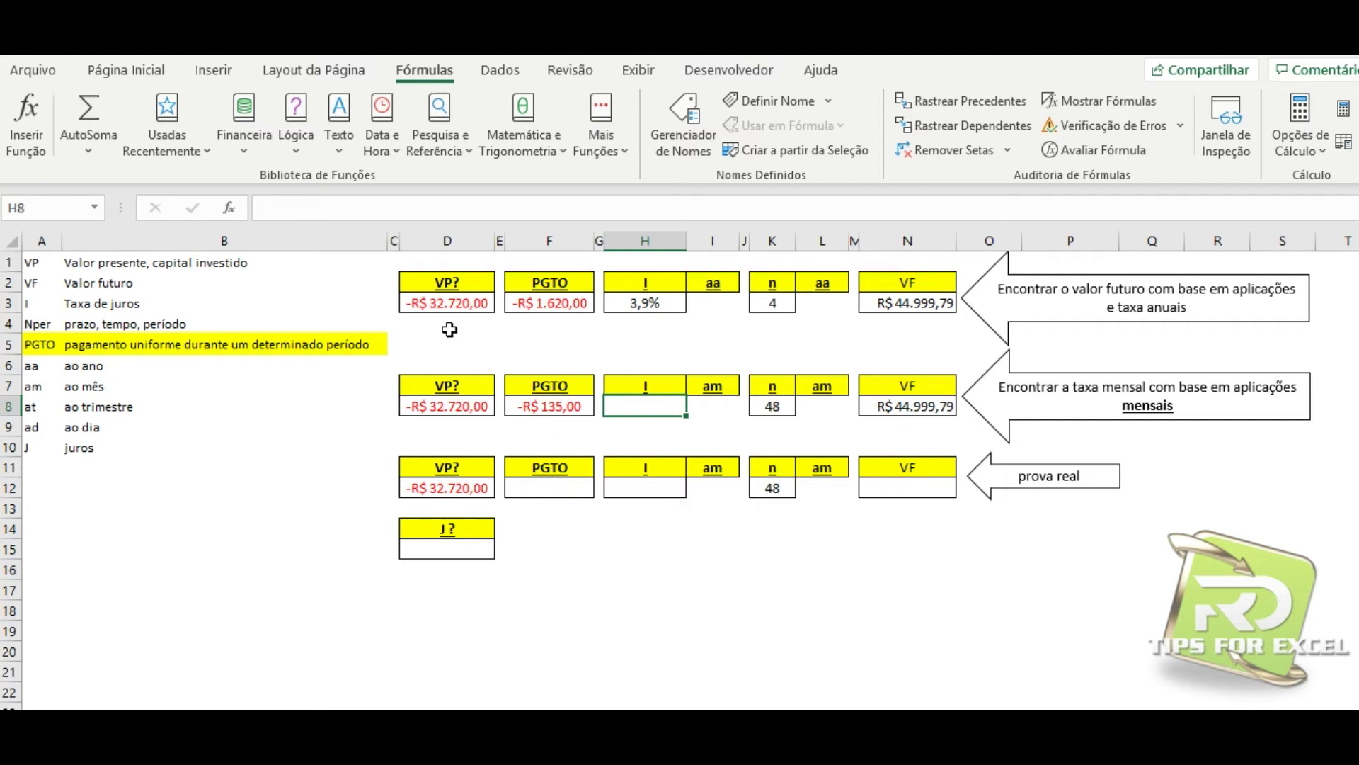
click(240, 143)
drag(372, 192, 372, 492)
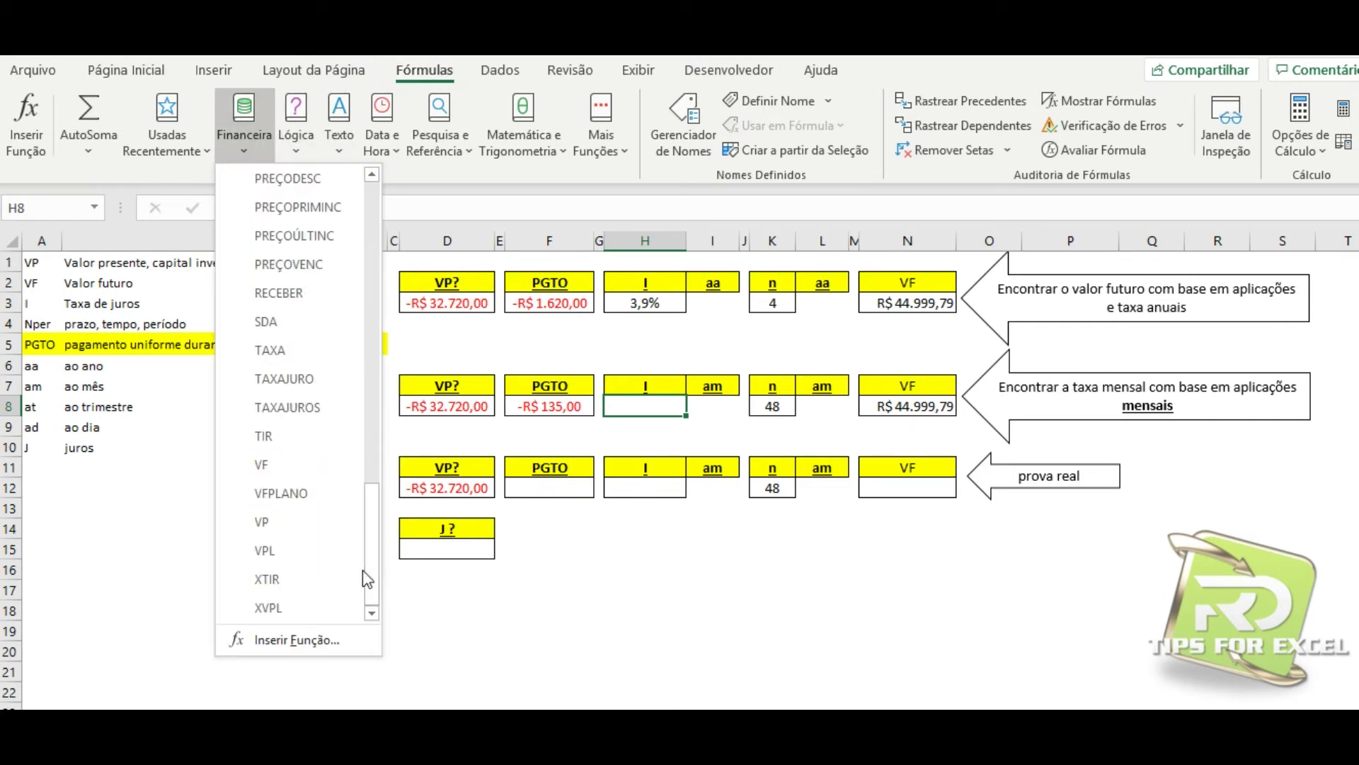
click(285, 378)
drag(632, 393, 1001, 320)
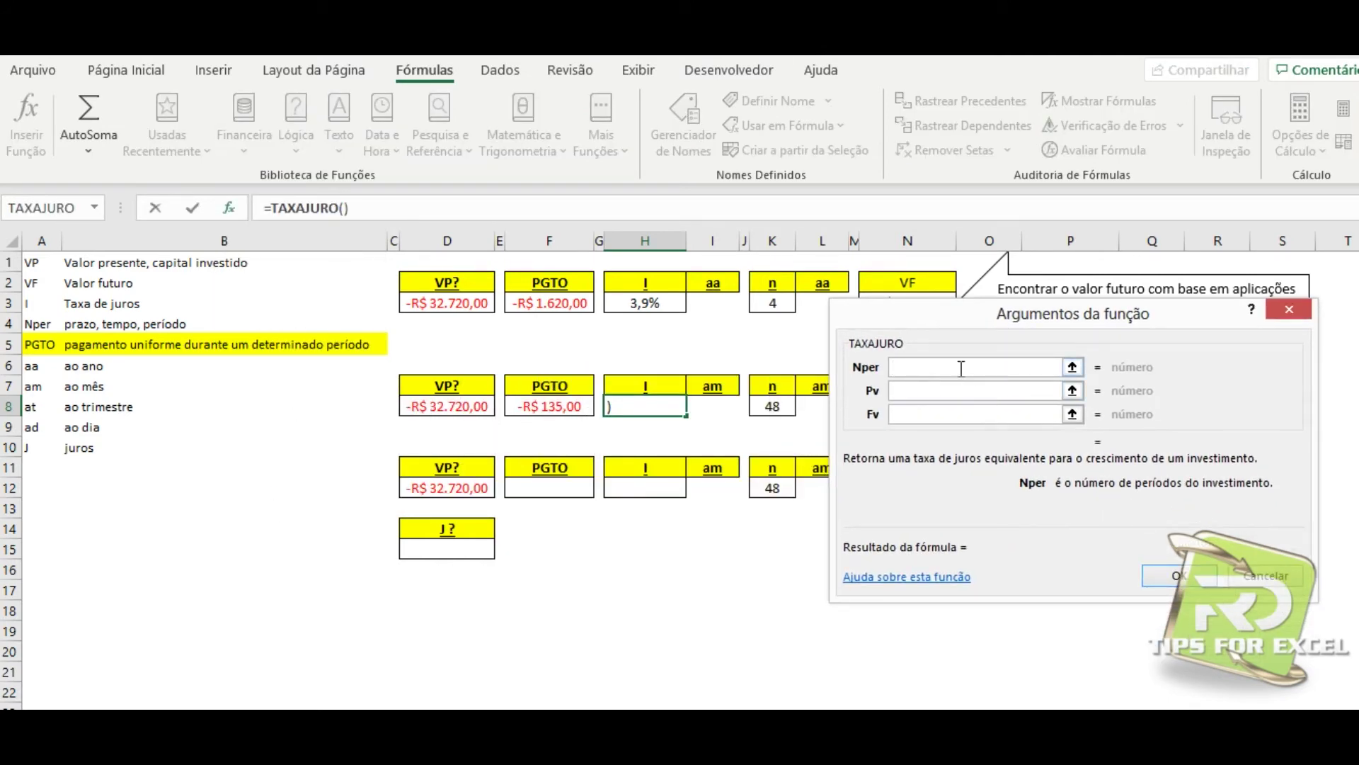
click(901, 390)
click(906, 413)
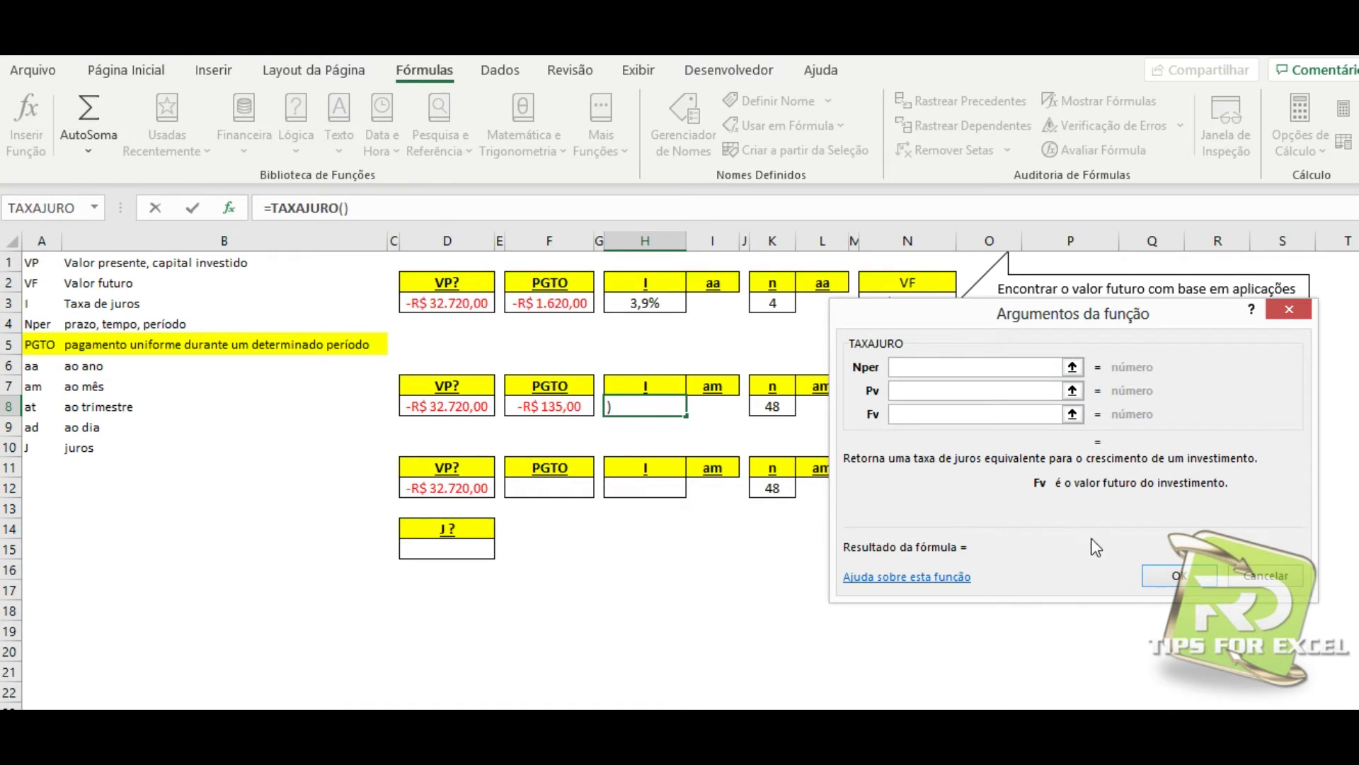
click(1252, 577)
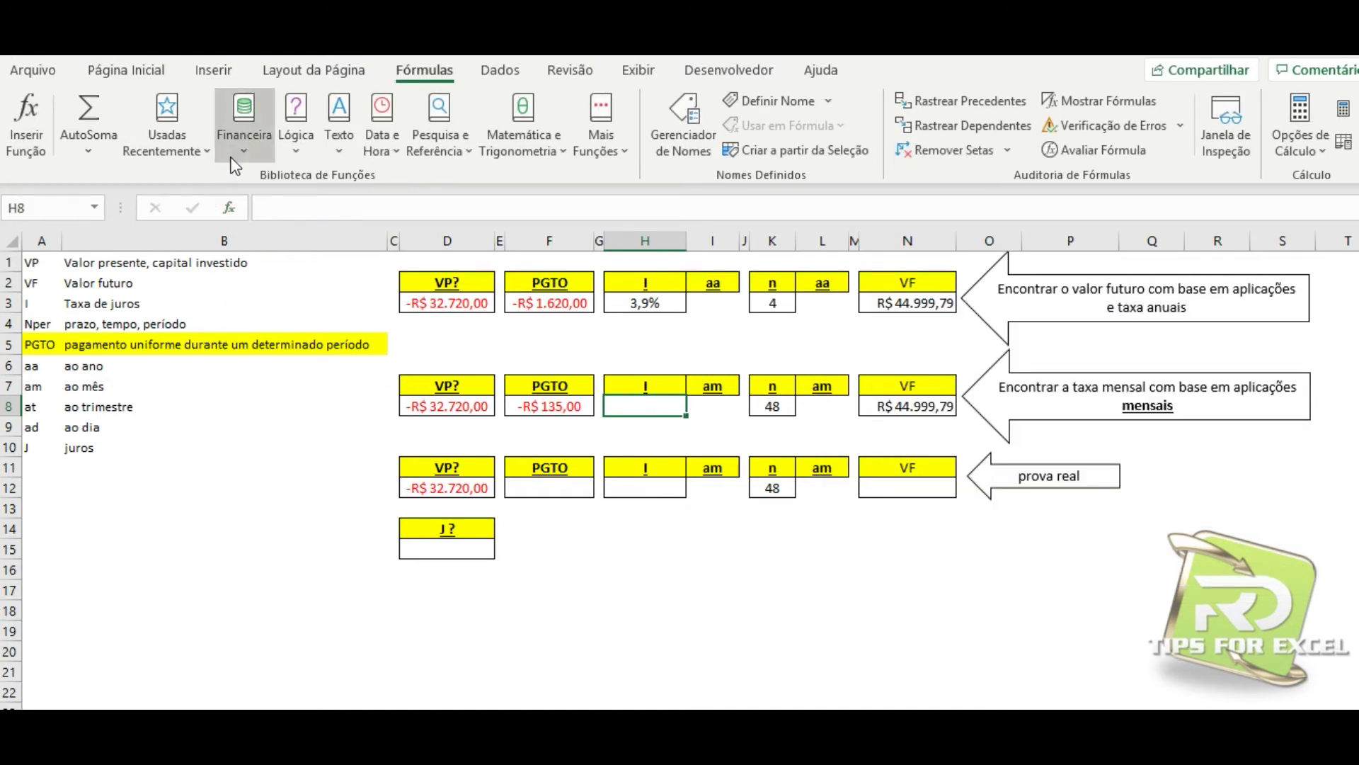
Step: Insert the financial function TAXA in rate cell H8 and keep the row 8 values visible beside its arguments
click(245, 123)
drag(375, 235, 375, 545)
click(275, 351)
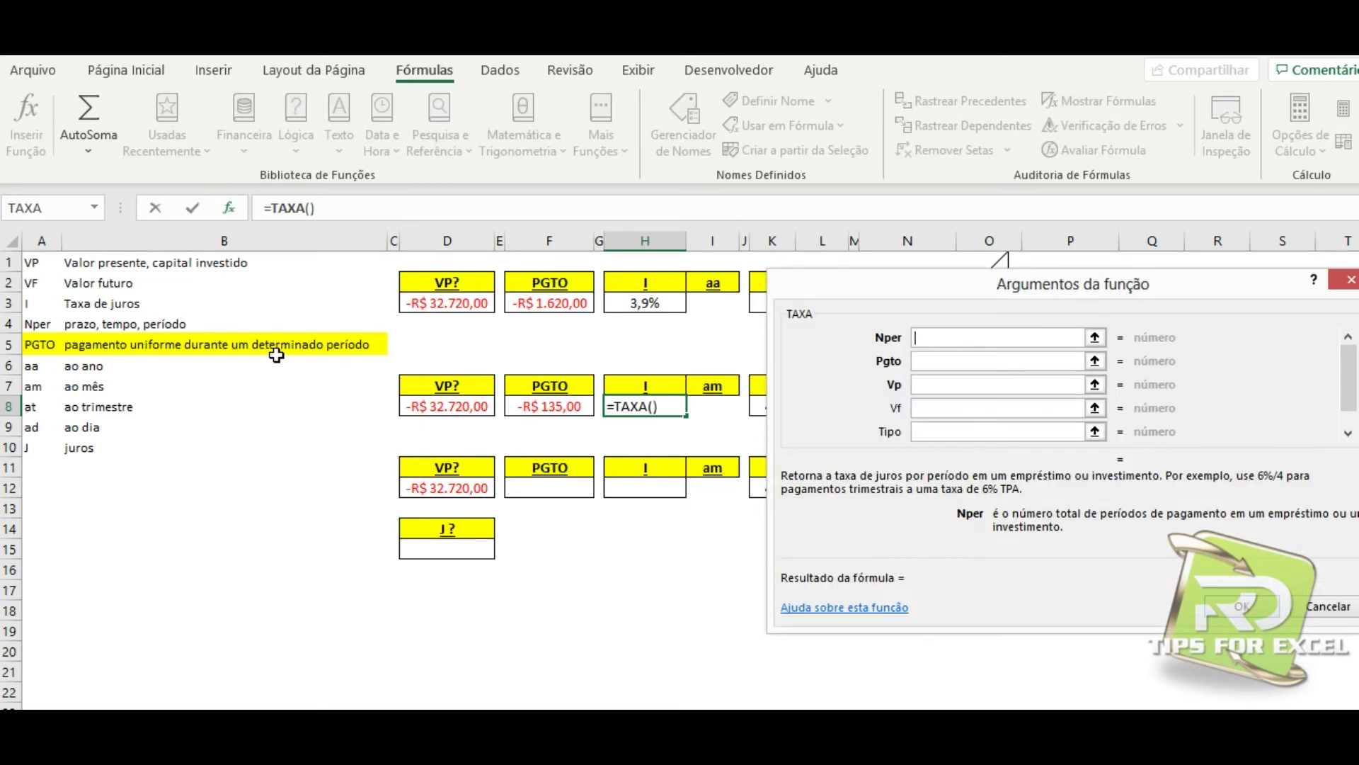
drag(934, 294, 550, 448)
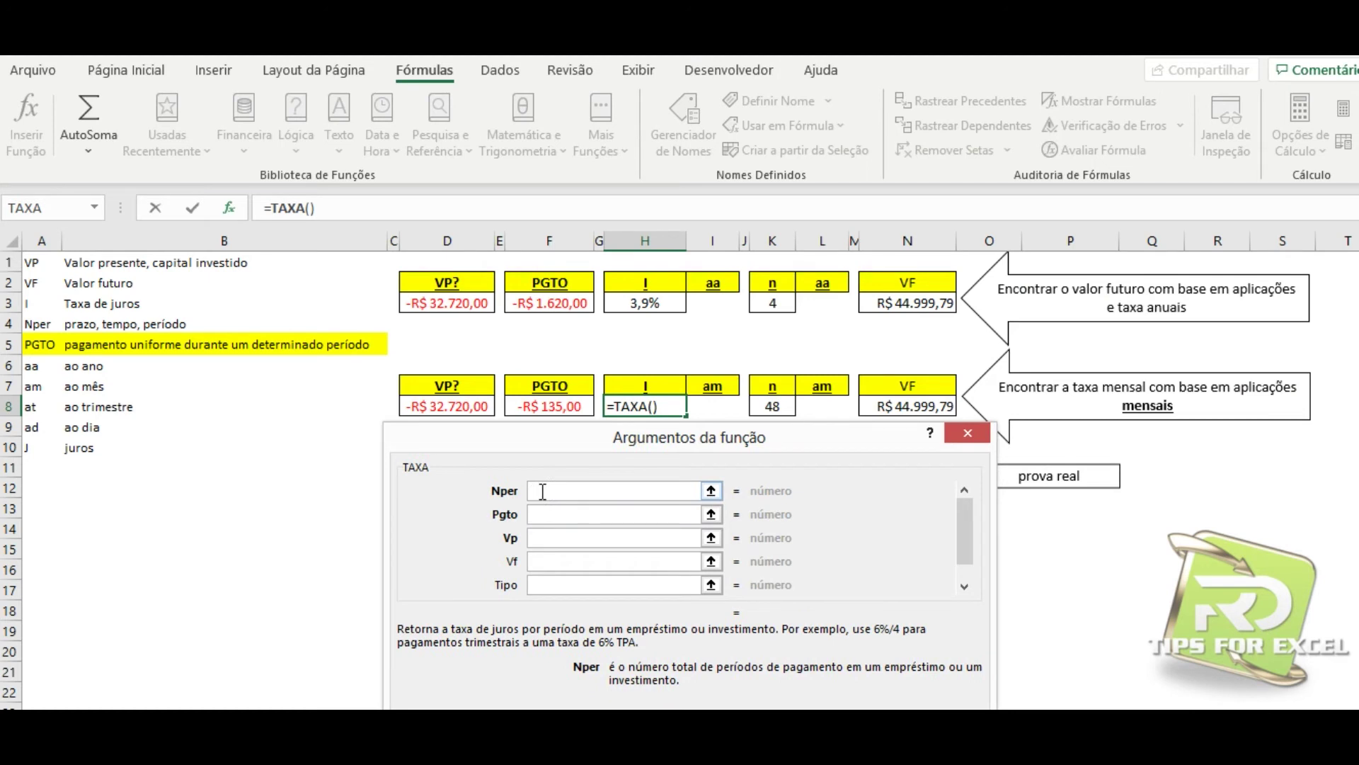
Step: Complete the TAXA function with Nper K8, Pgto F8, Vp D8 and Vf N8, leaving Tipo empty
click(772, 407)
click(577, 514)
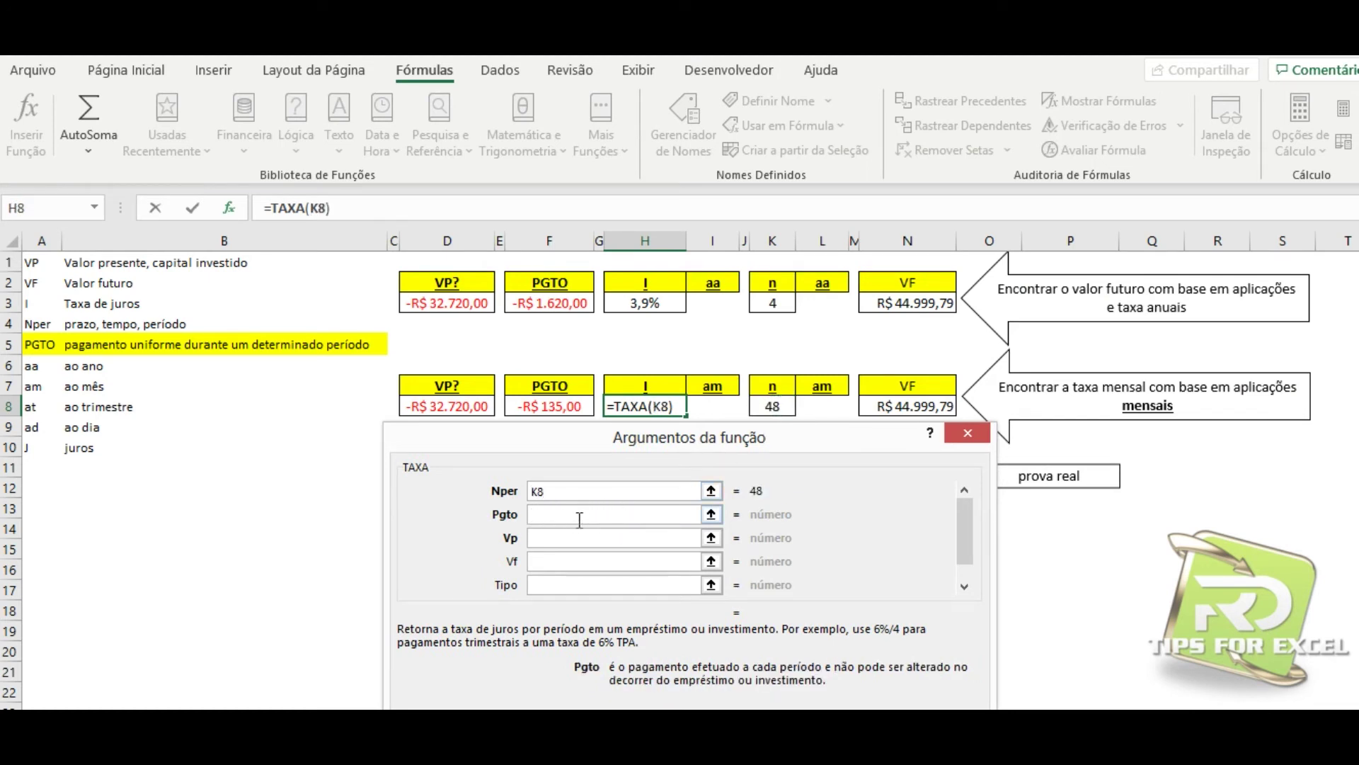
click(540, 403)
click(576, 540)
click(449, 408)
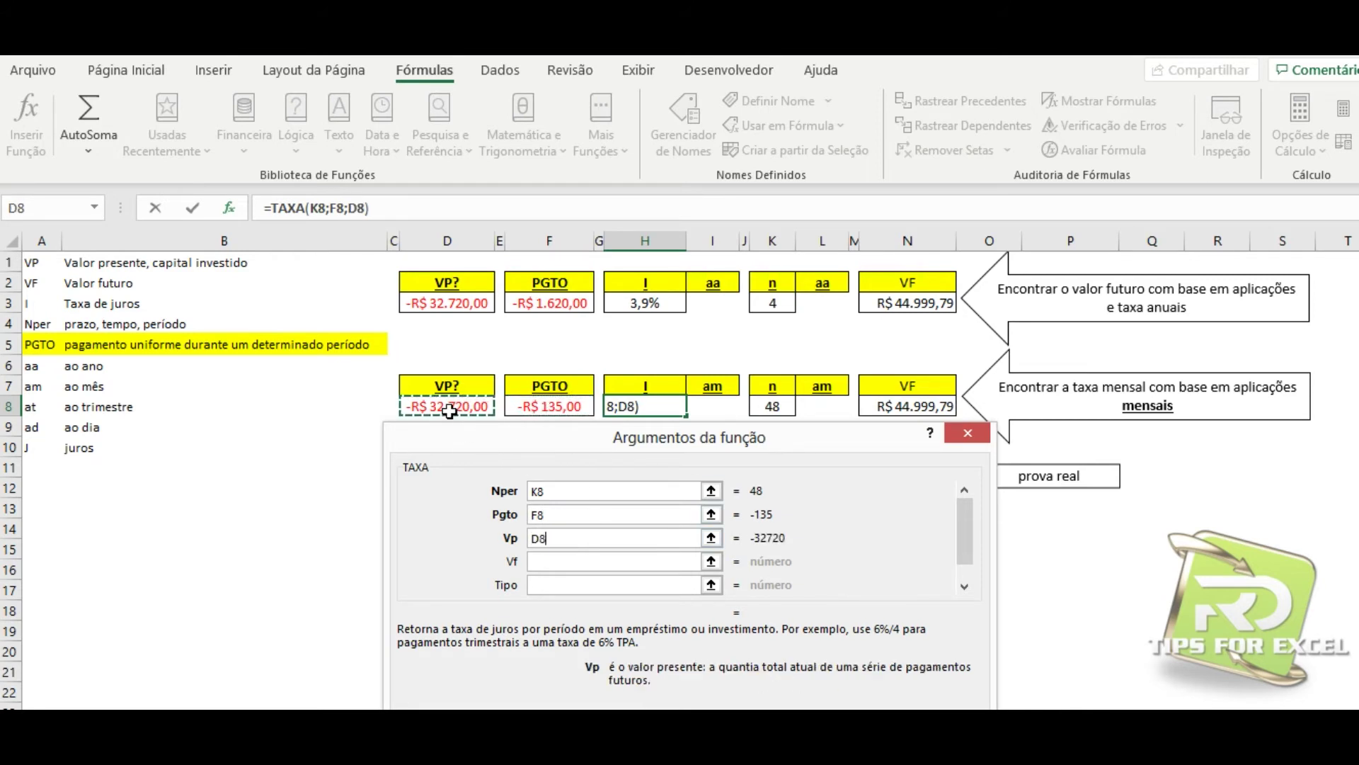
click(534, 557)
click(890, 407)
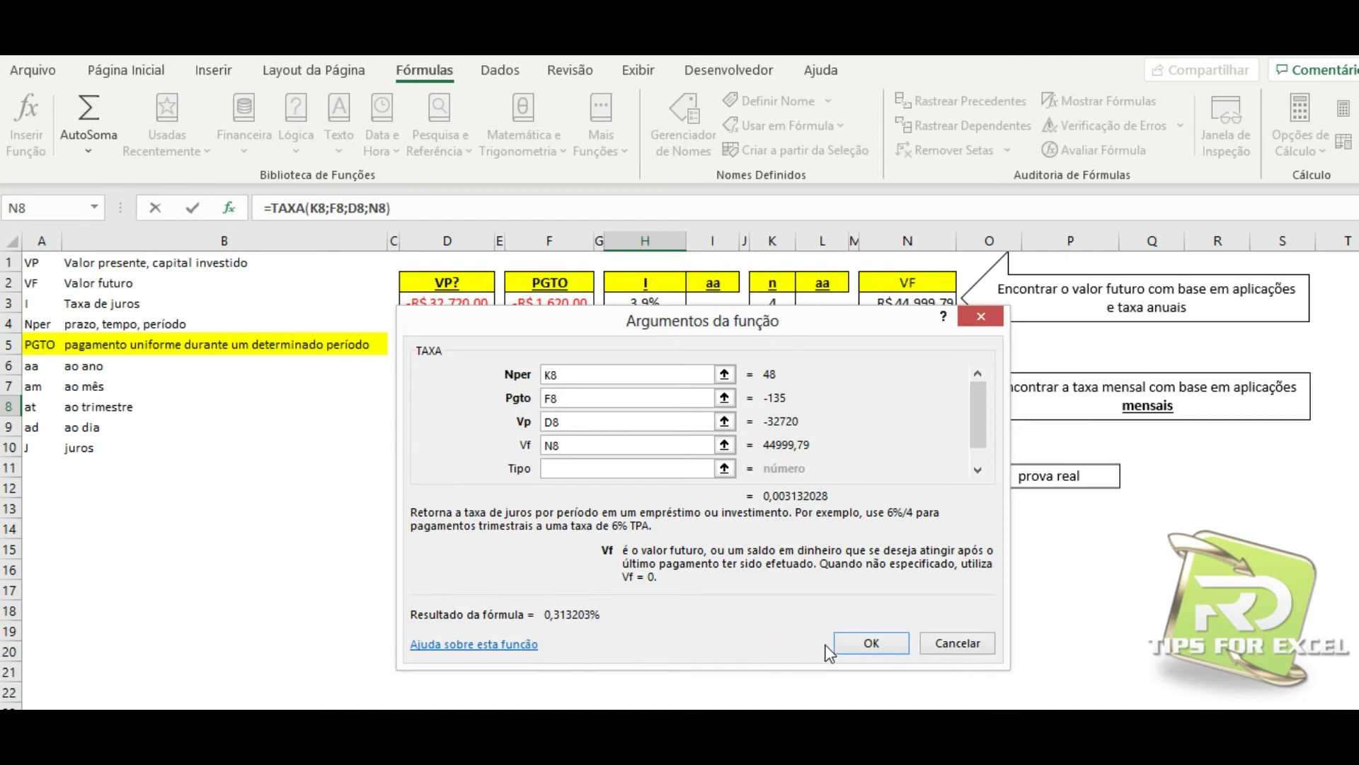
click(847, 646)
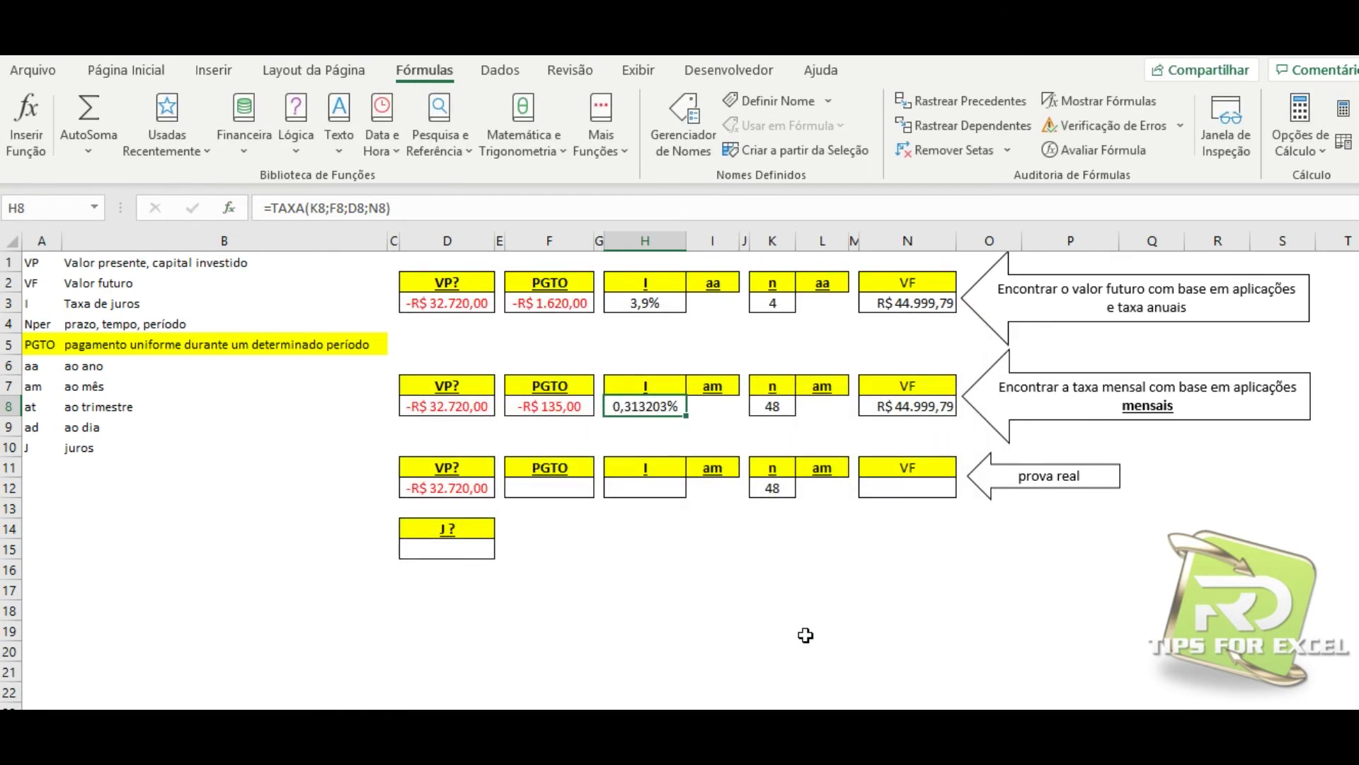
Step: Reduce the monthly rate in cell H8 to two decimal places
click(126, 70)
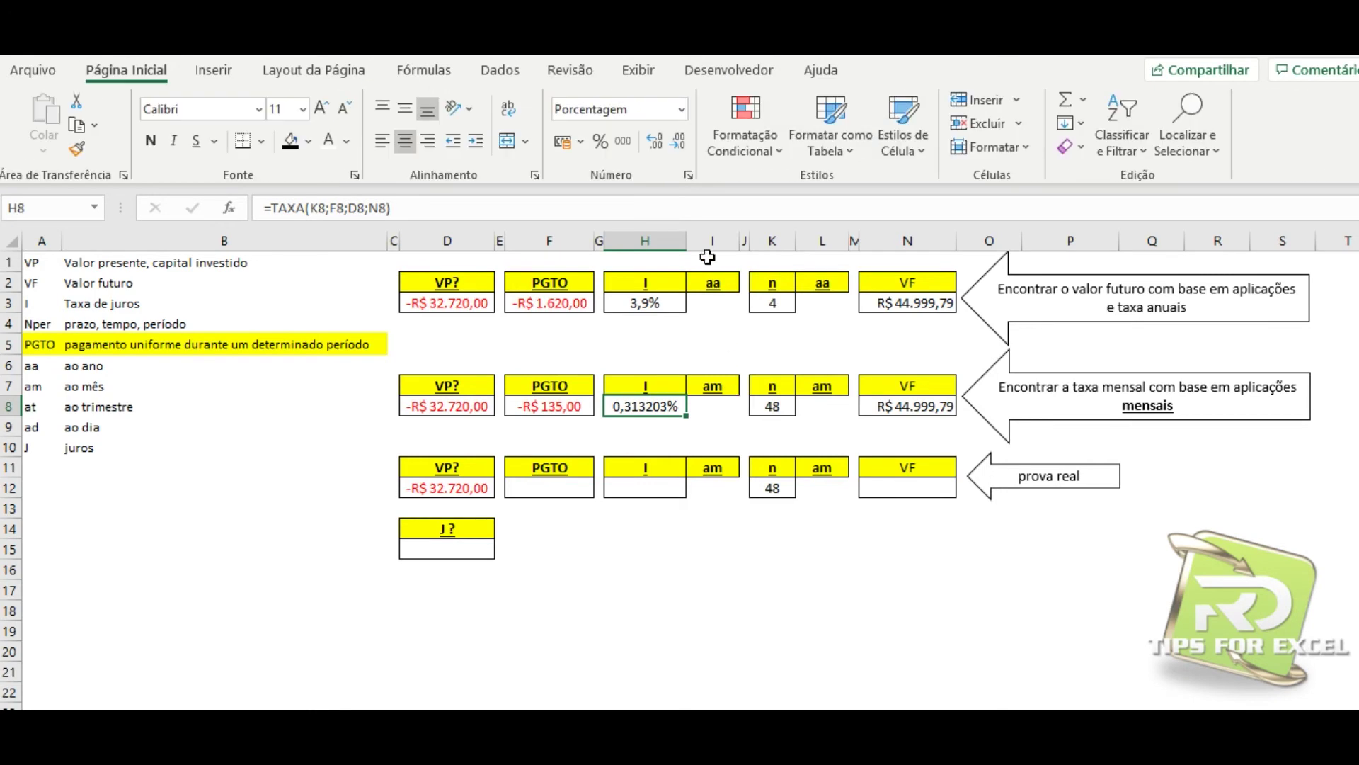
click(681, 147)
click(681, 147)
click(681, 147)
click(681, 147)
Step: Enter -135 as the monthly payment in cell F12 of the proof table
click(556, 489)
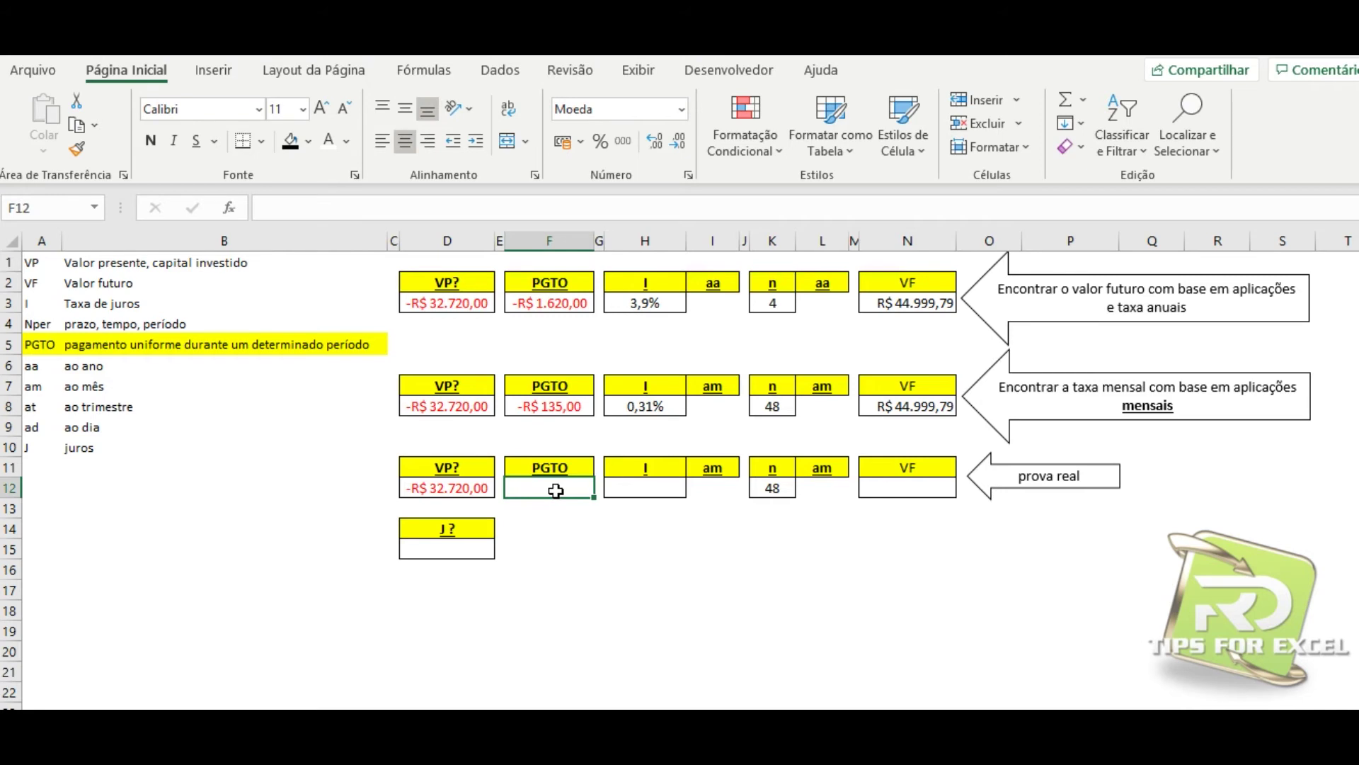
text(-135)
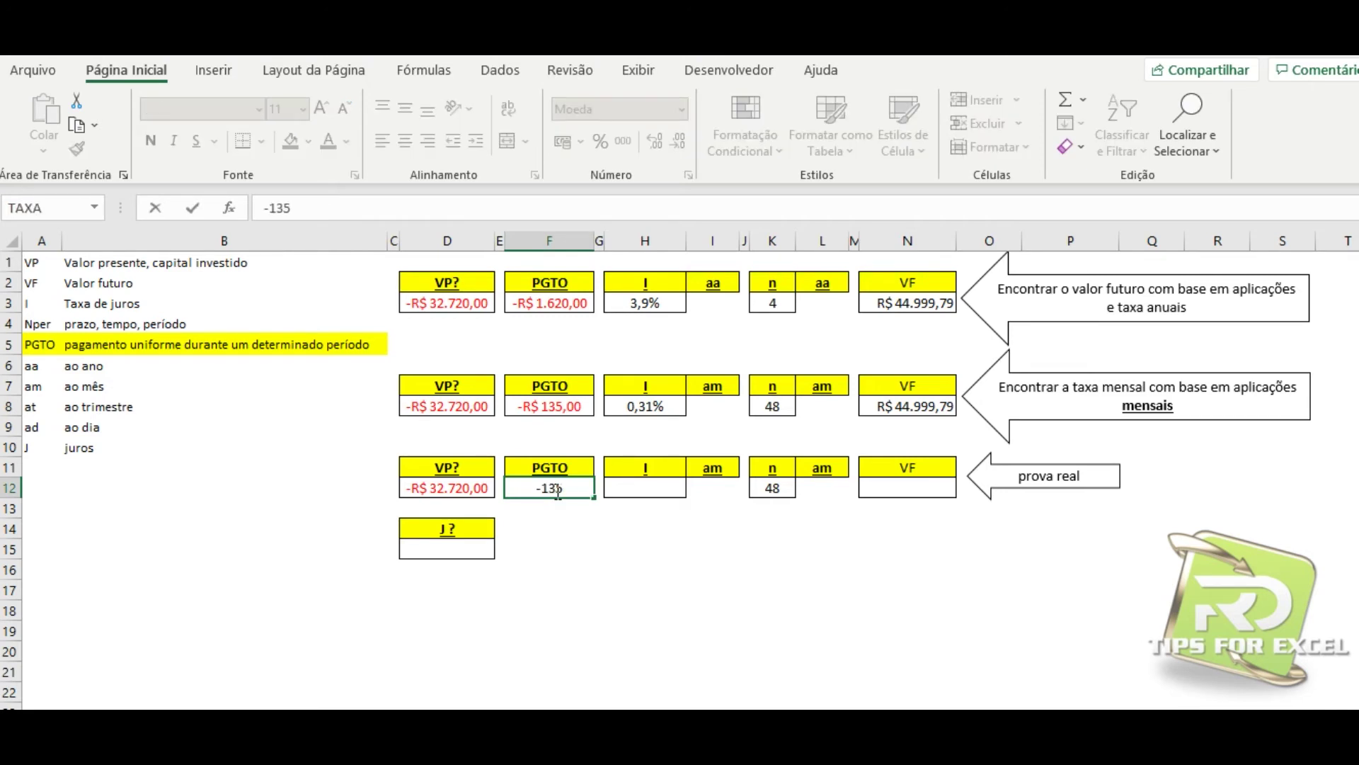
key(Return)
Step: Enter 0,31% as the monthly rate in cell H12 of the proof table
key(Up)
key(Right)
key(Right)
key(Right)
key(Right)
key(Right)
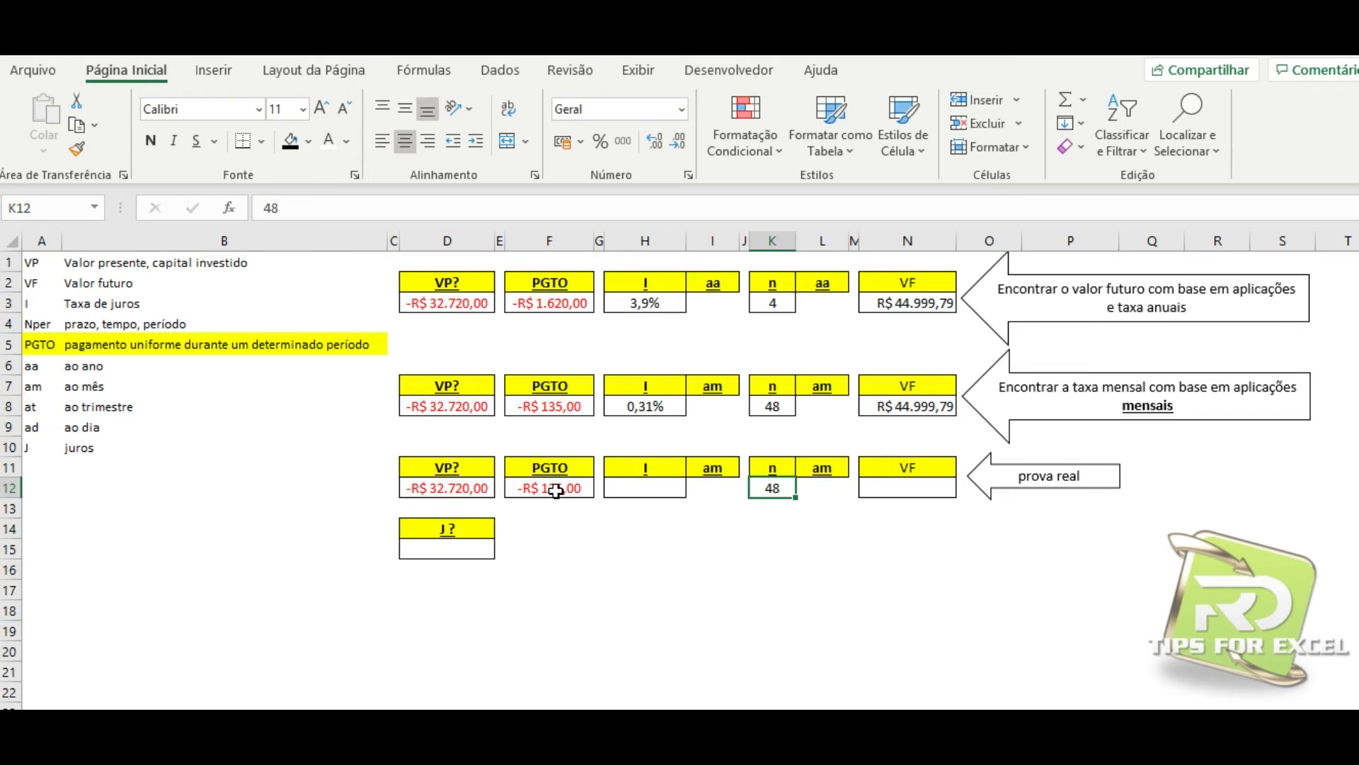
key(Left)
key(Left)
key(Left)
text(0,31)
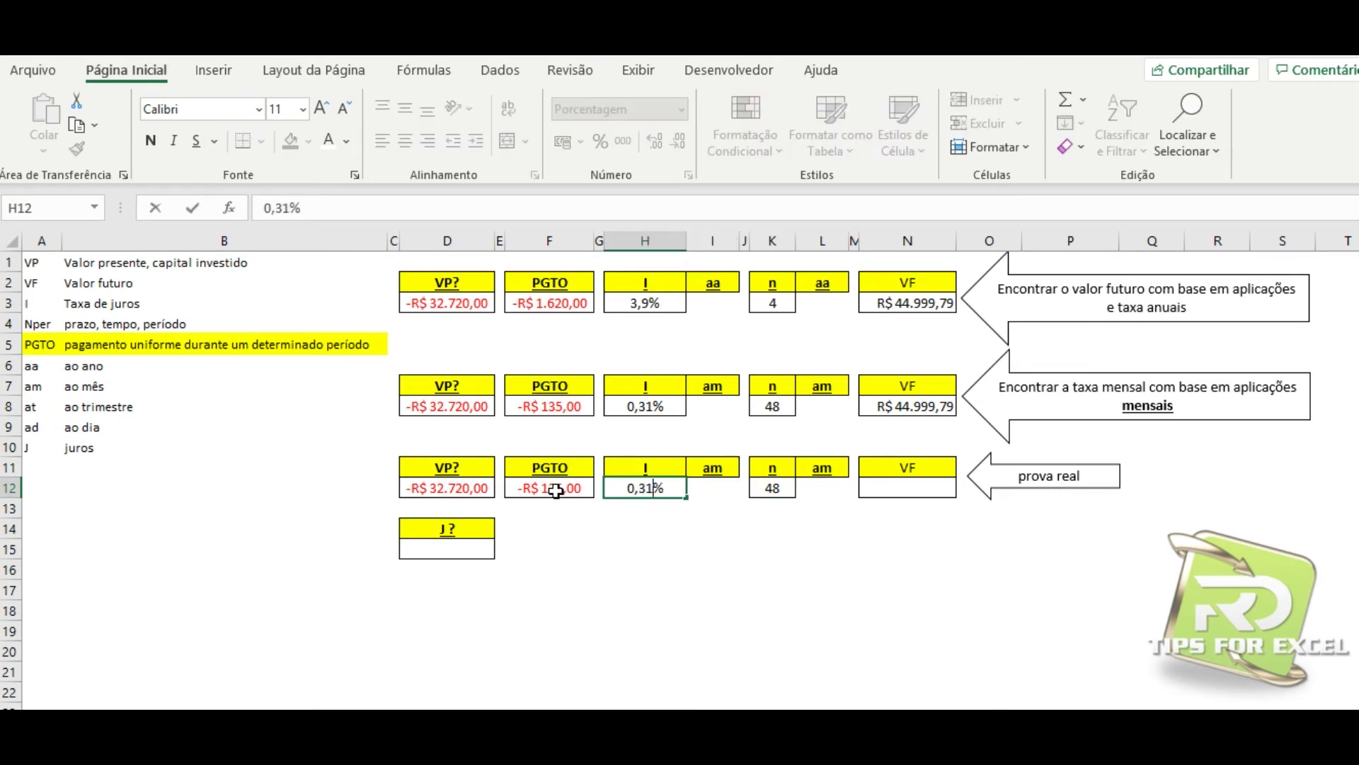
key(Return)
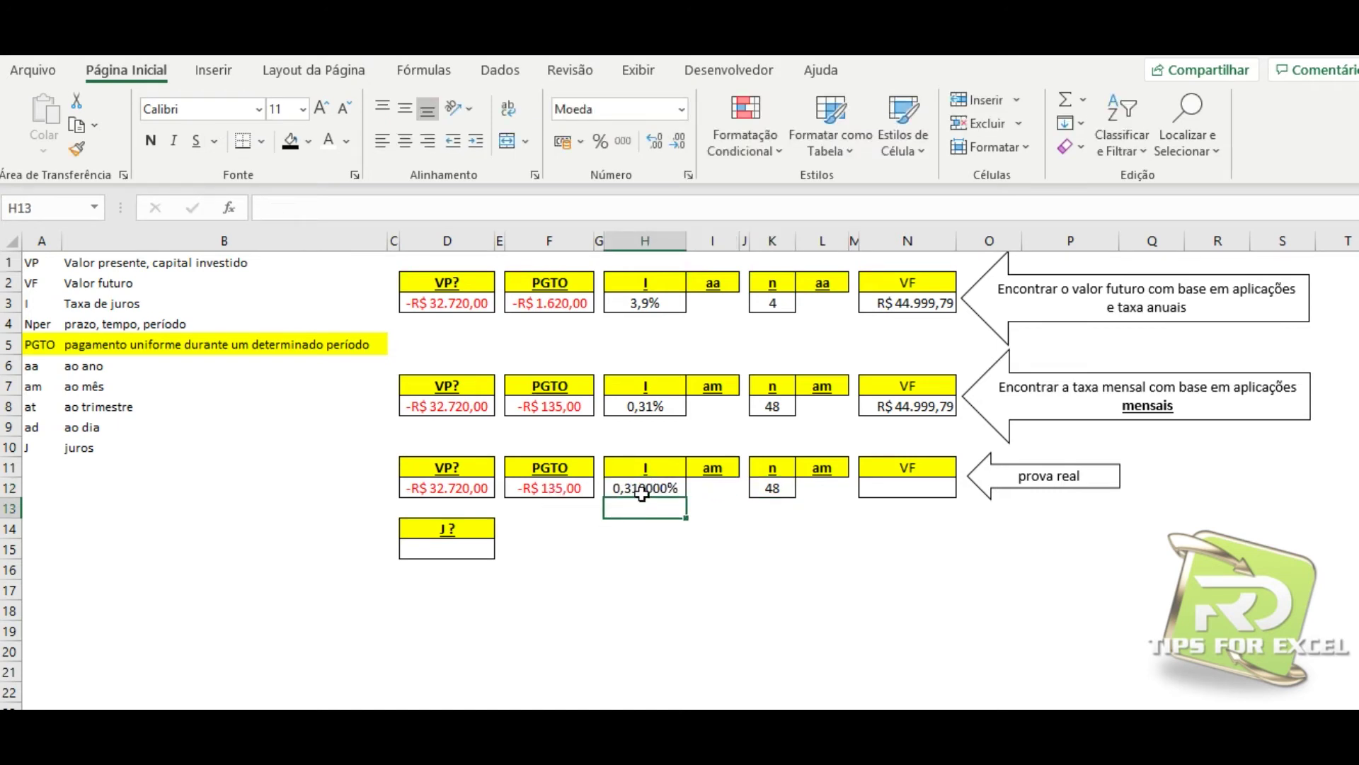
Step: Reduce the monthly rate in cell H12 of the proof table to two decimal places
click(643, 494)
click(654, 141)
click(655, 141)
click(678, 141)
click(676, 142)
click(676, 141)
click(676, 142)
click(677, 141)
click(676, 142)
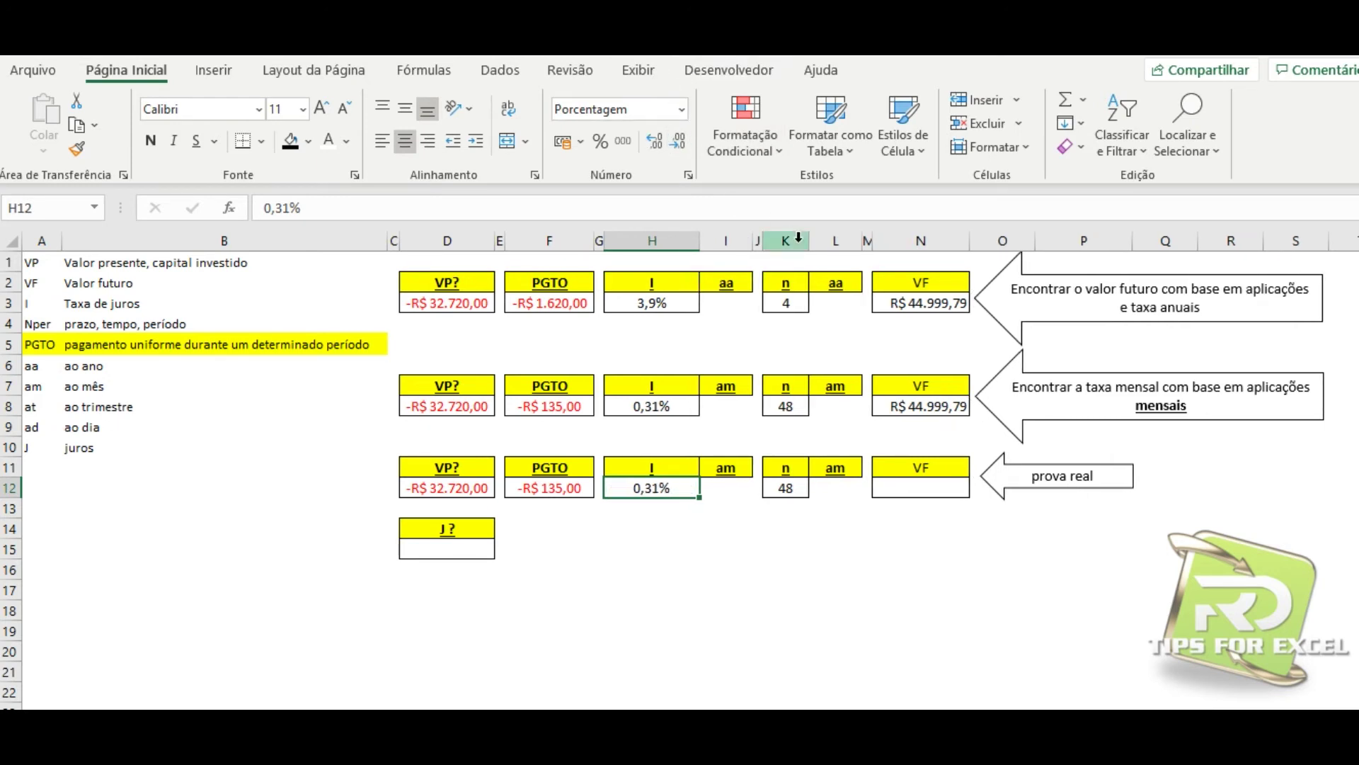
Step: Copy the VF formula from cell N3 into cell N12 of the proof table
click(941, 306)
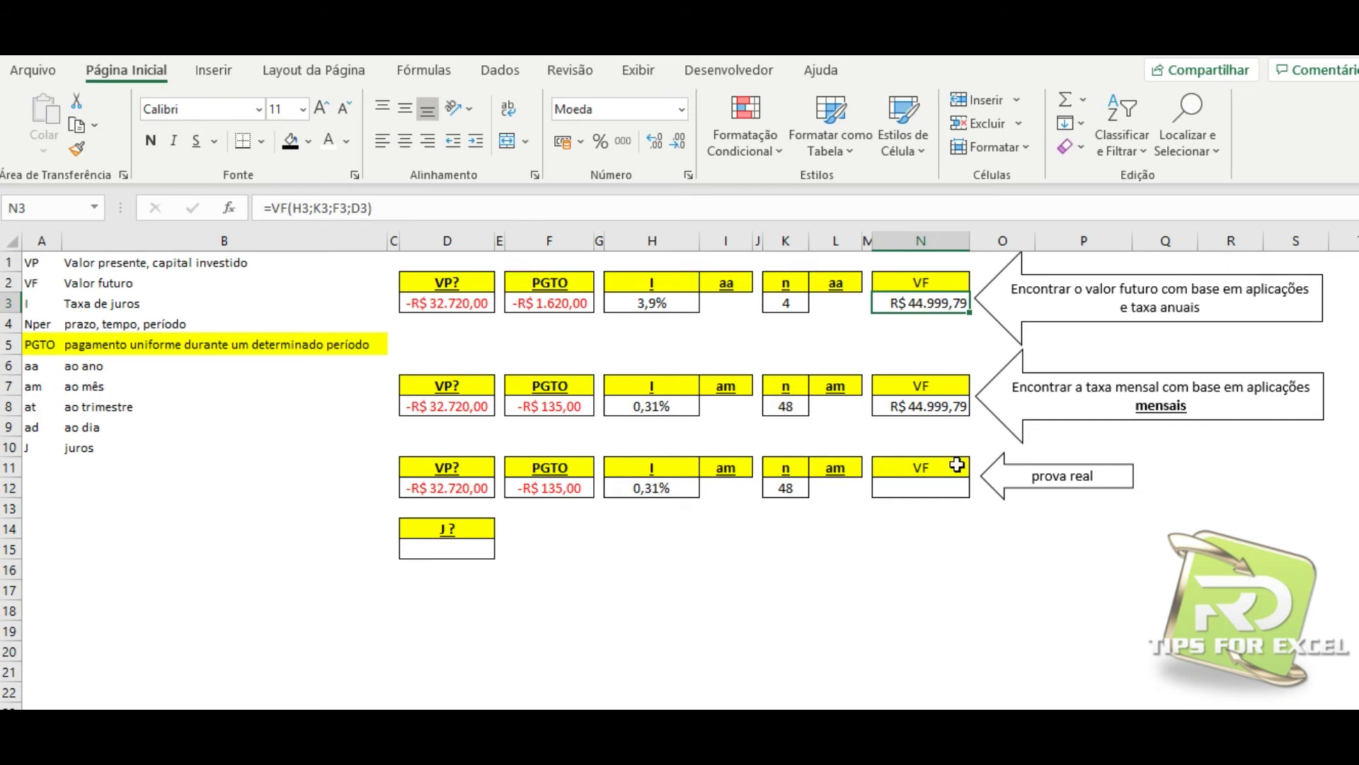
key(ctrl+c)
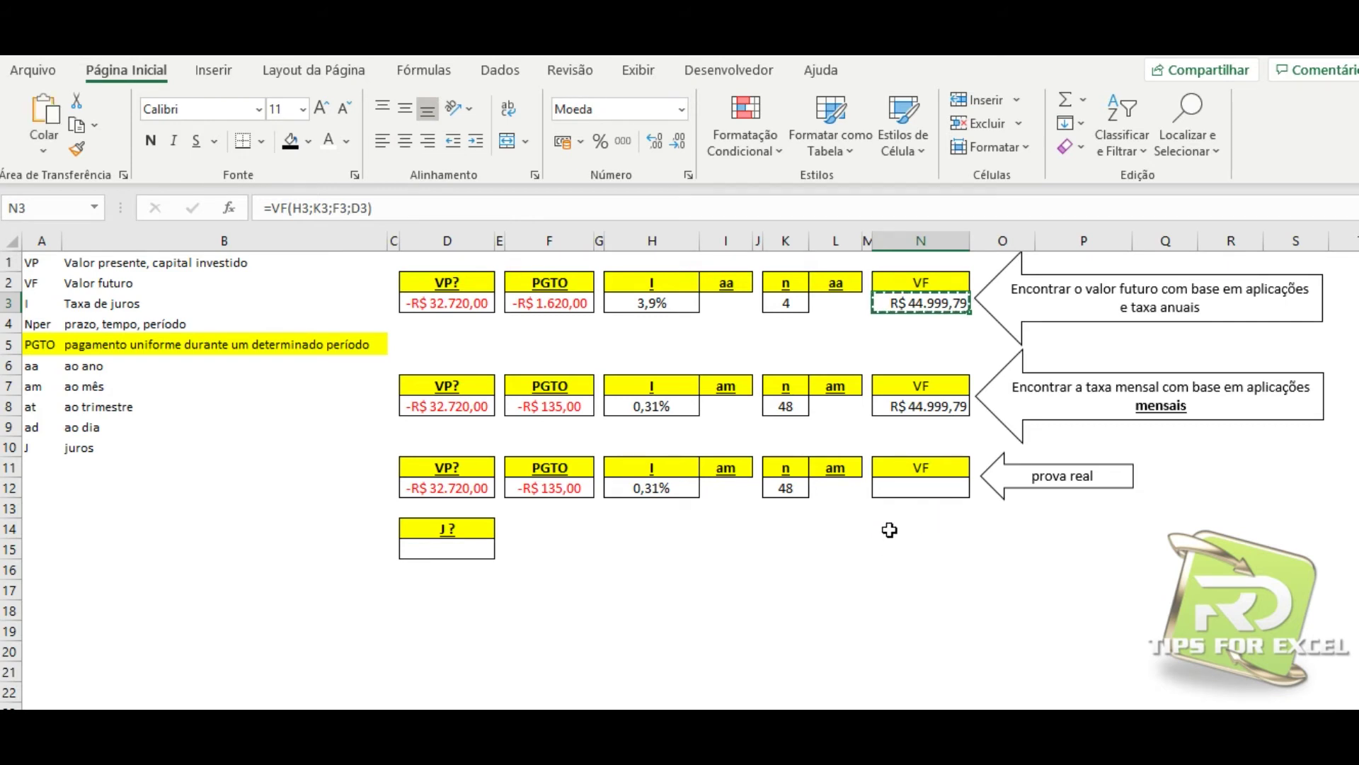
click(927, 487)
key(ctrl+v)
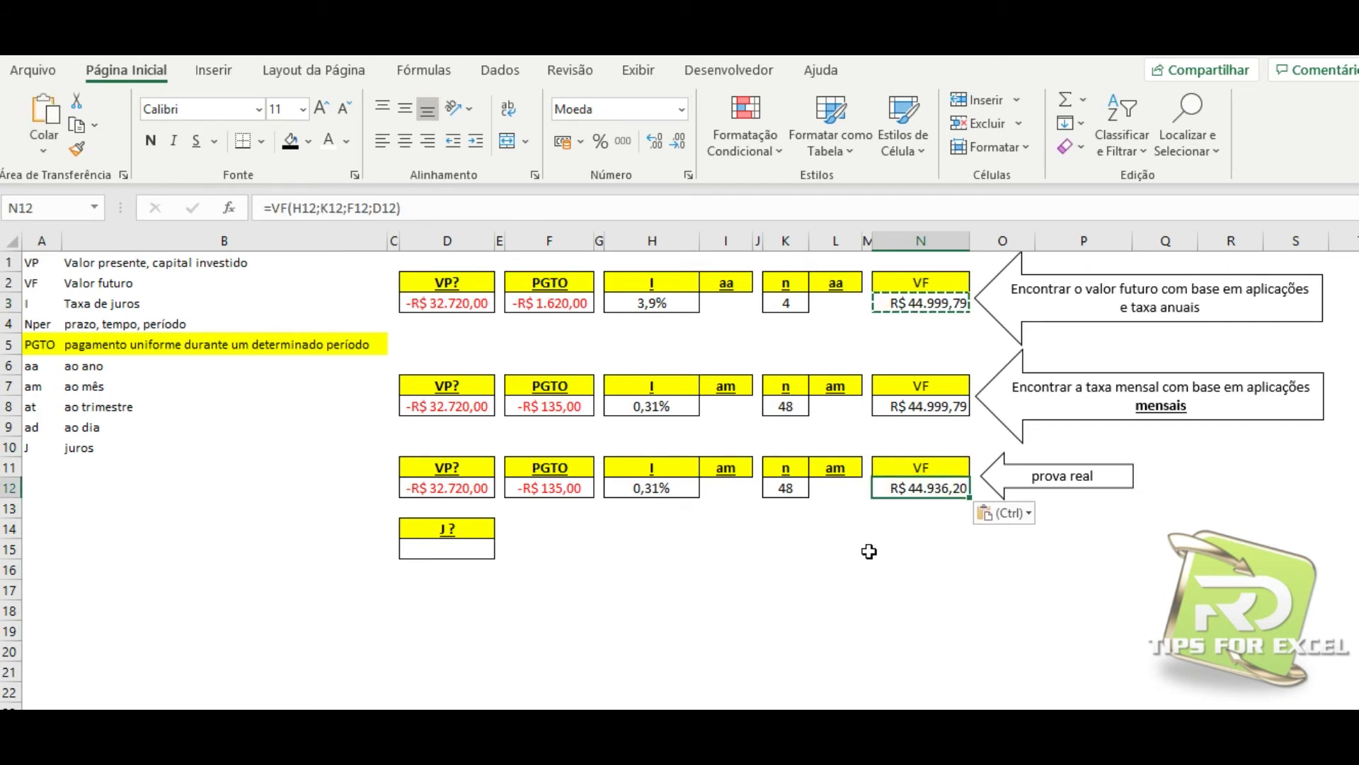
Step: Compare the future values in cells N8 and N12, and the monthly rates in cells H8 and H12
click(898, 401)
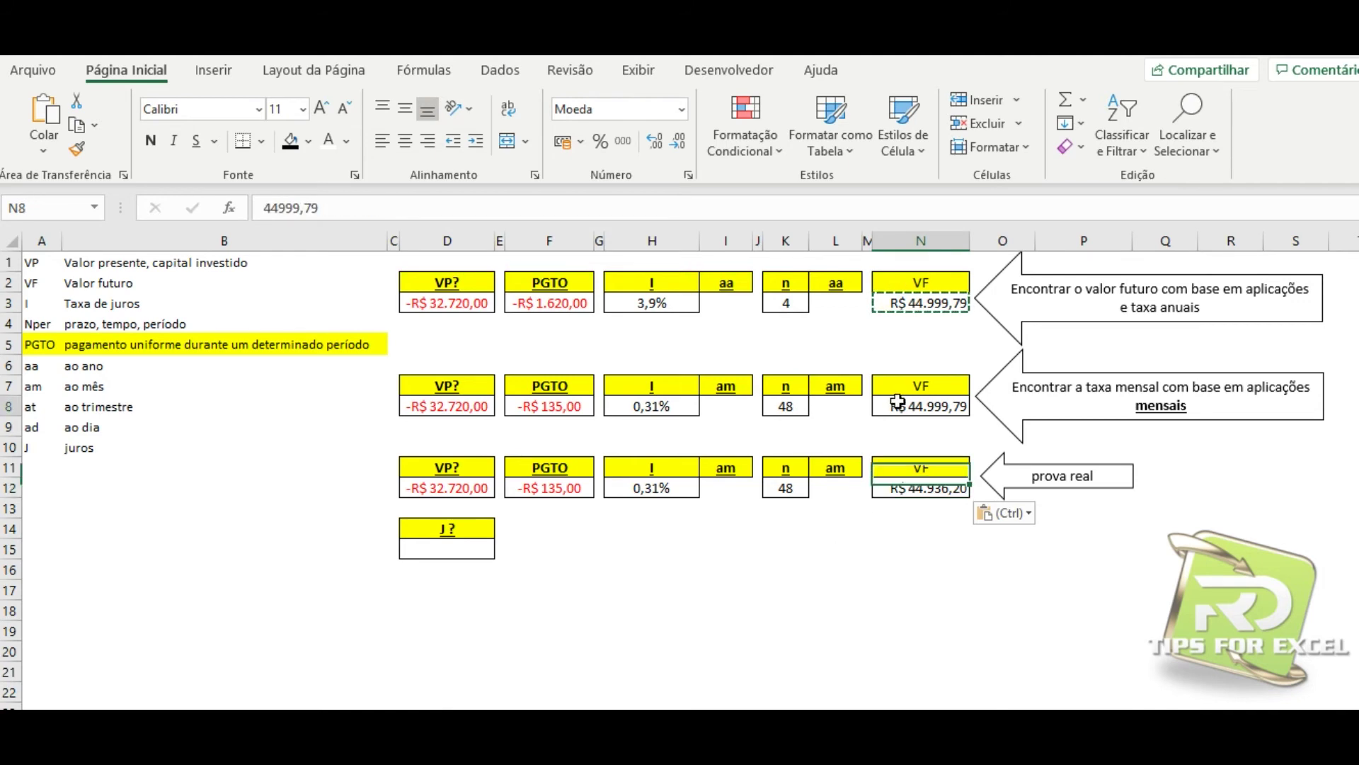
click(936, 495)
click(929, 418)
click(700, 565)
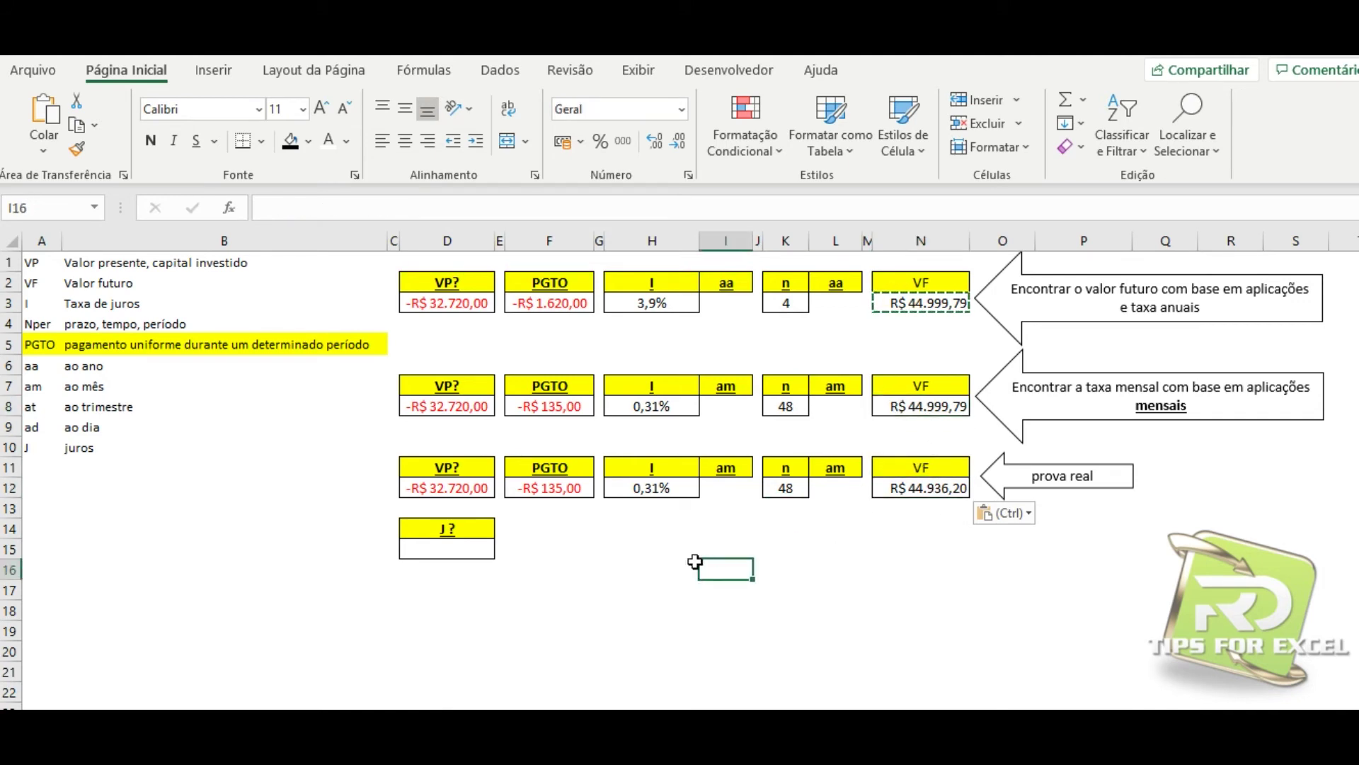
click(648, 494)
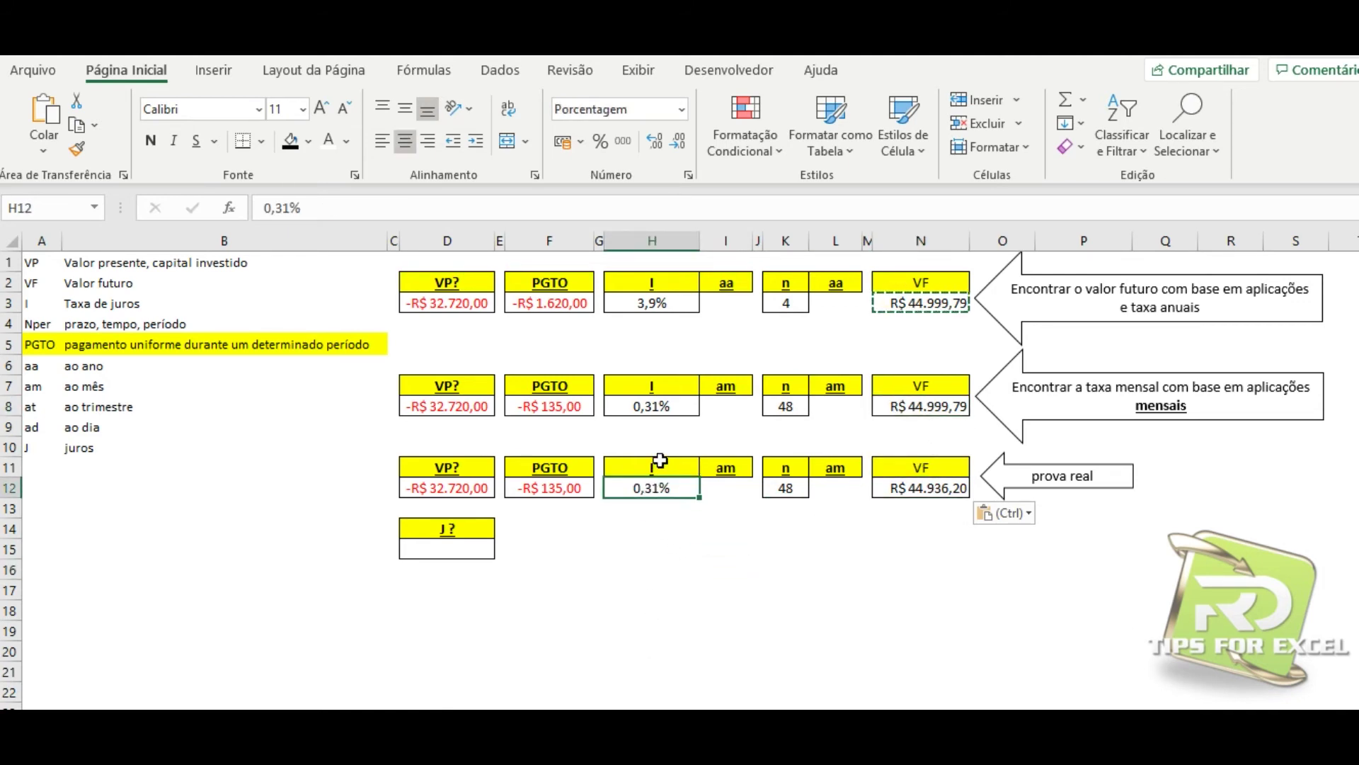
click(666, 405)
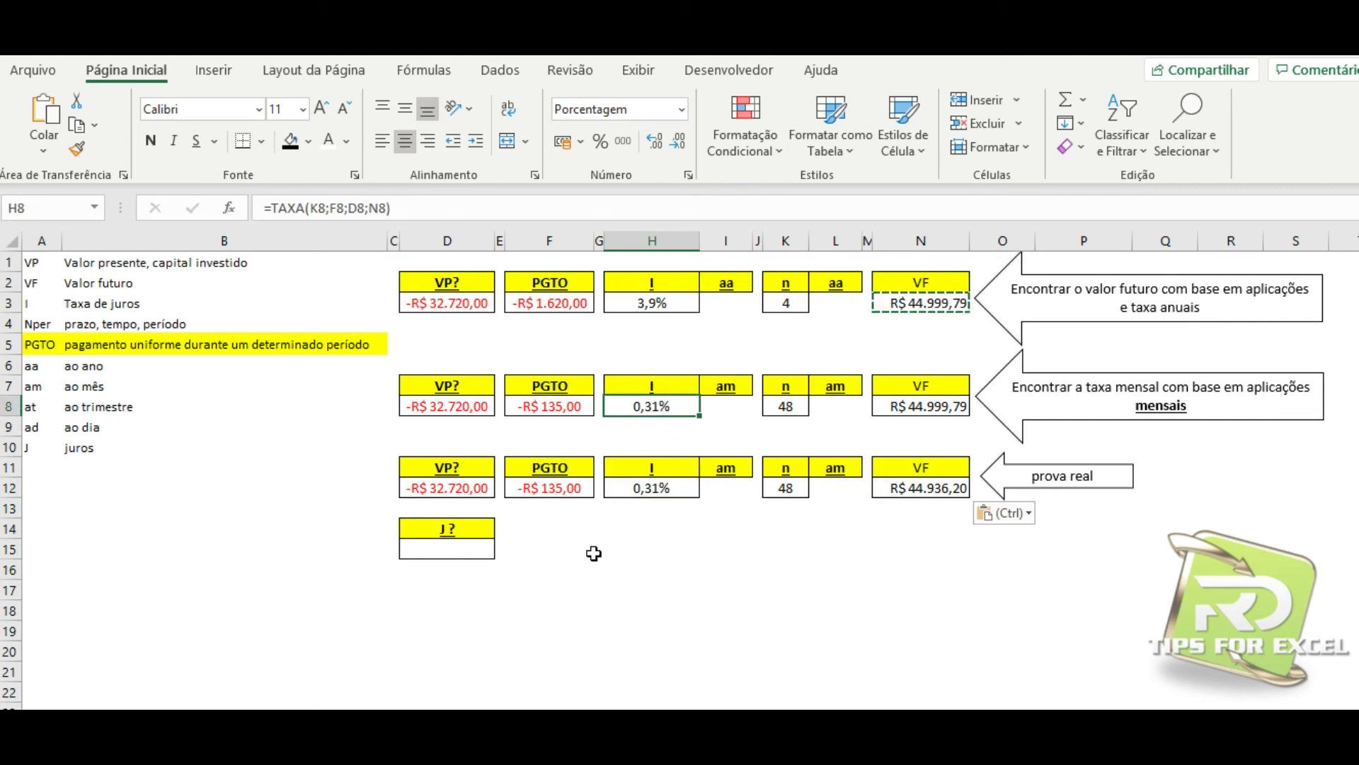
click(665, 493)
Step: Show the monthly rate in cell H8 with six decimal places
click(662, 406)
double_click(658, 141)
double_click(657, 142)
click(657, 142)
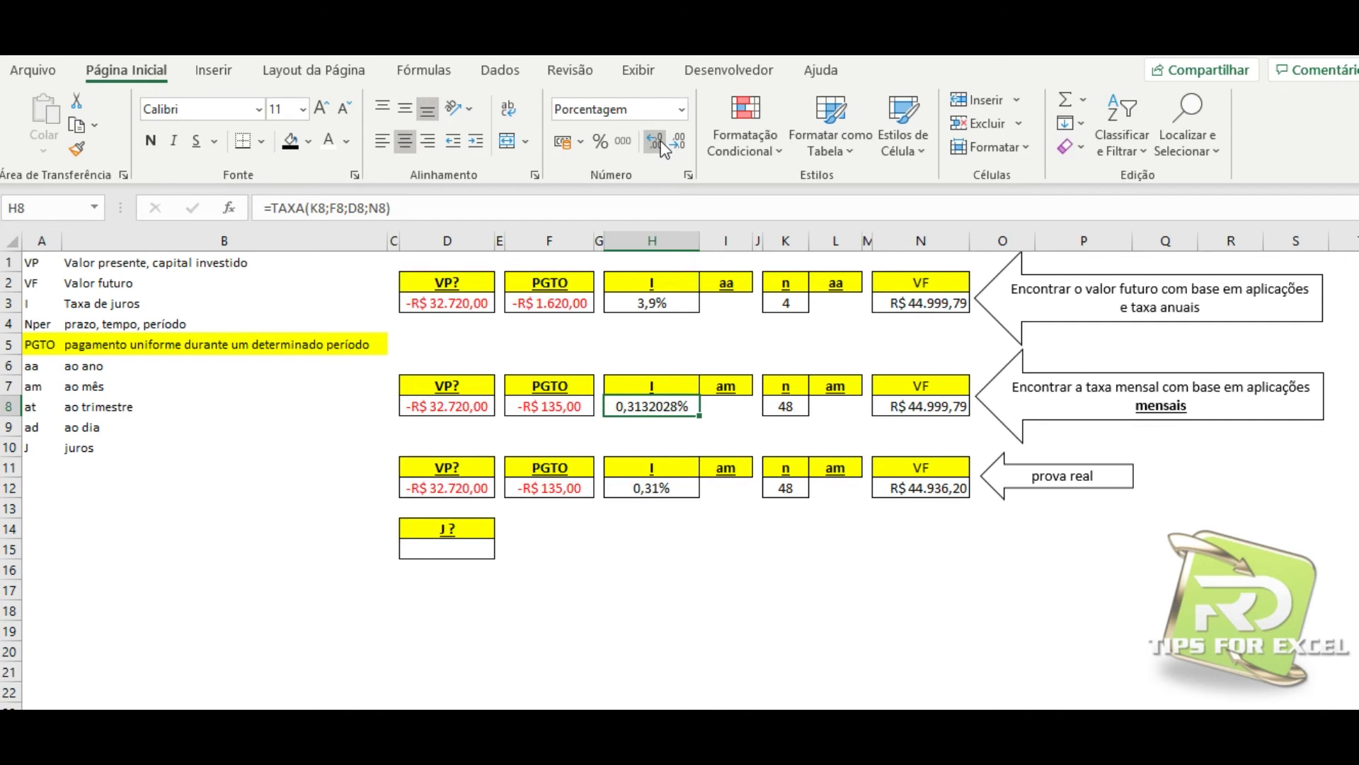
click(678, 141)
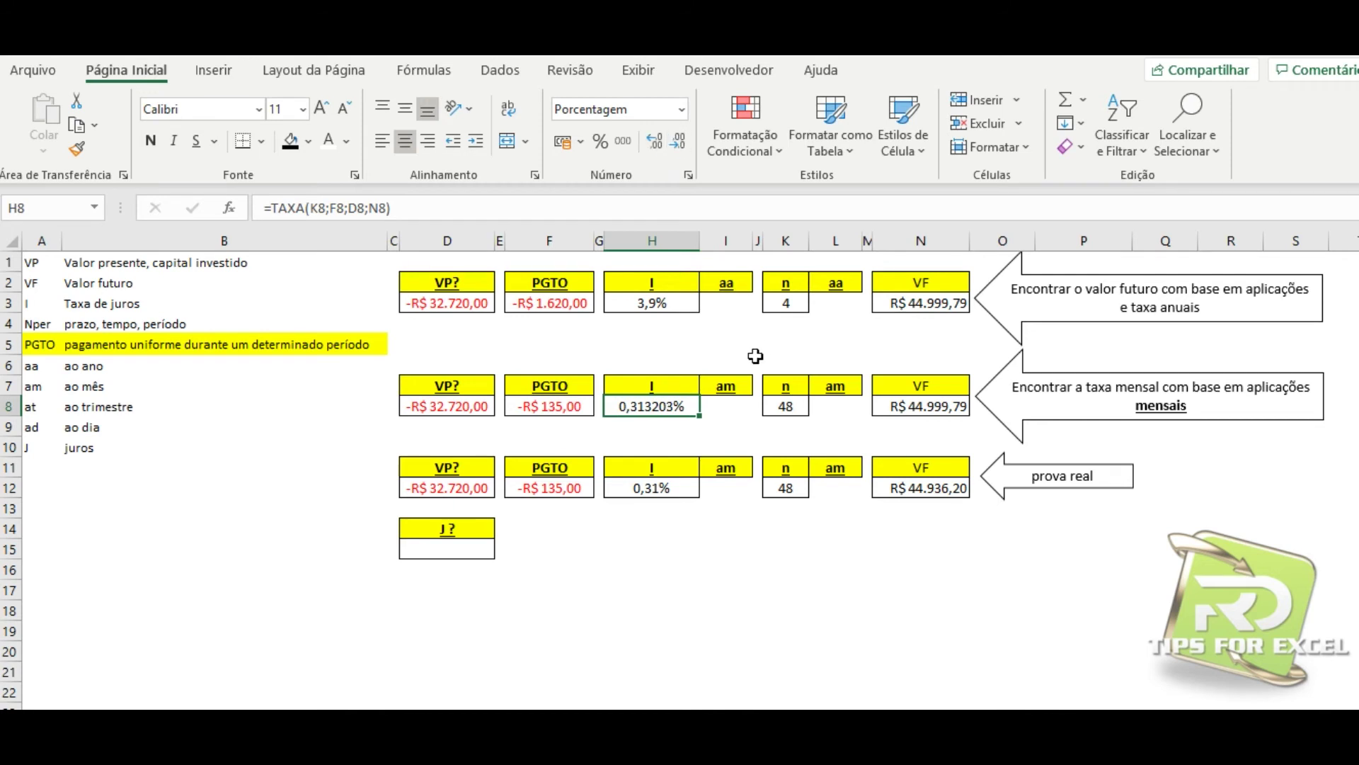
Step: Set the proof table's monthly rate in cell H12 to 0,313203% and check the future value in N12
click(622, 489)
text(0,31)
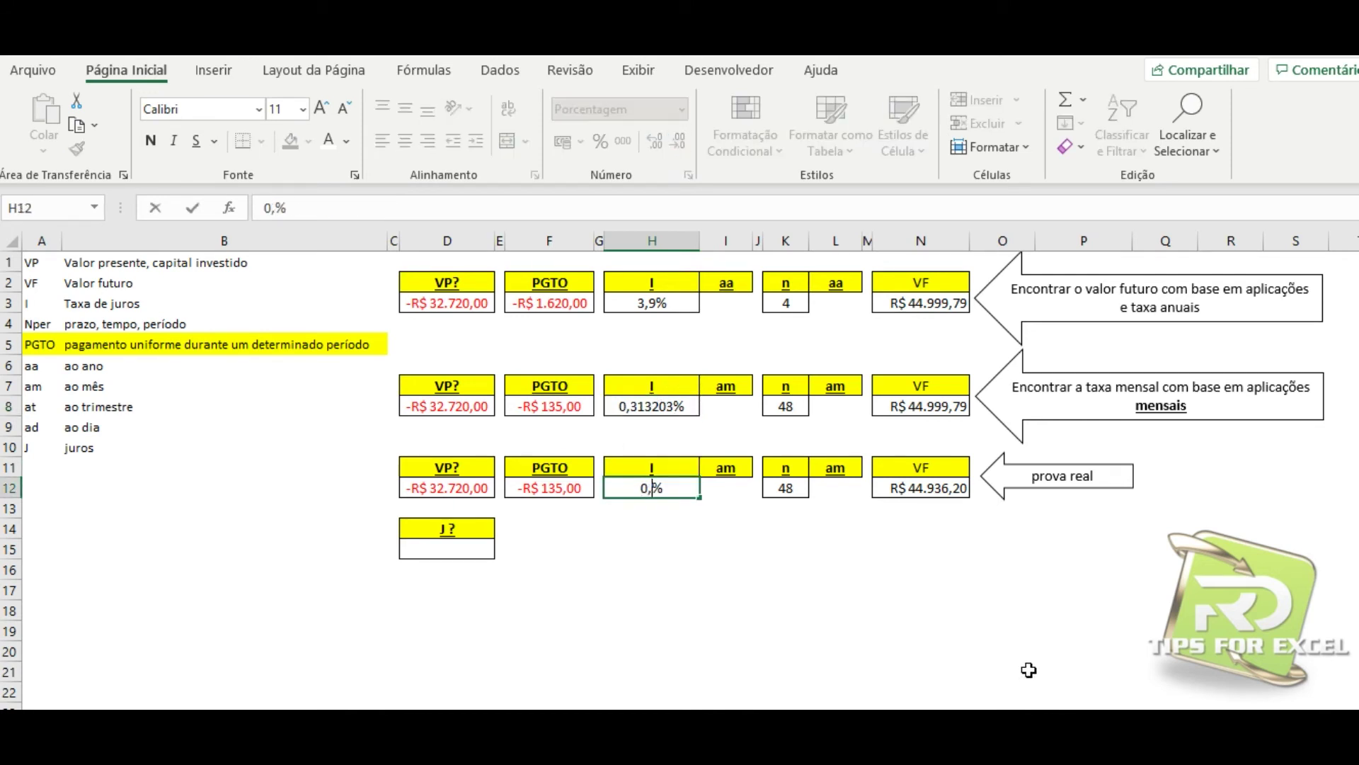
text(3203)
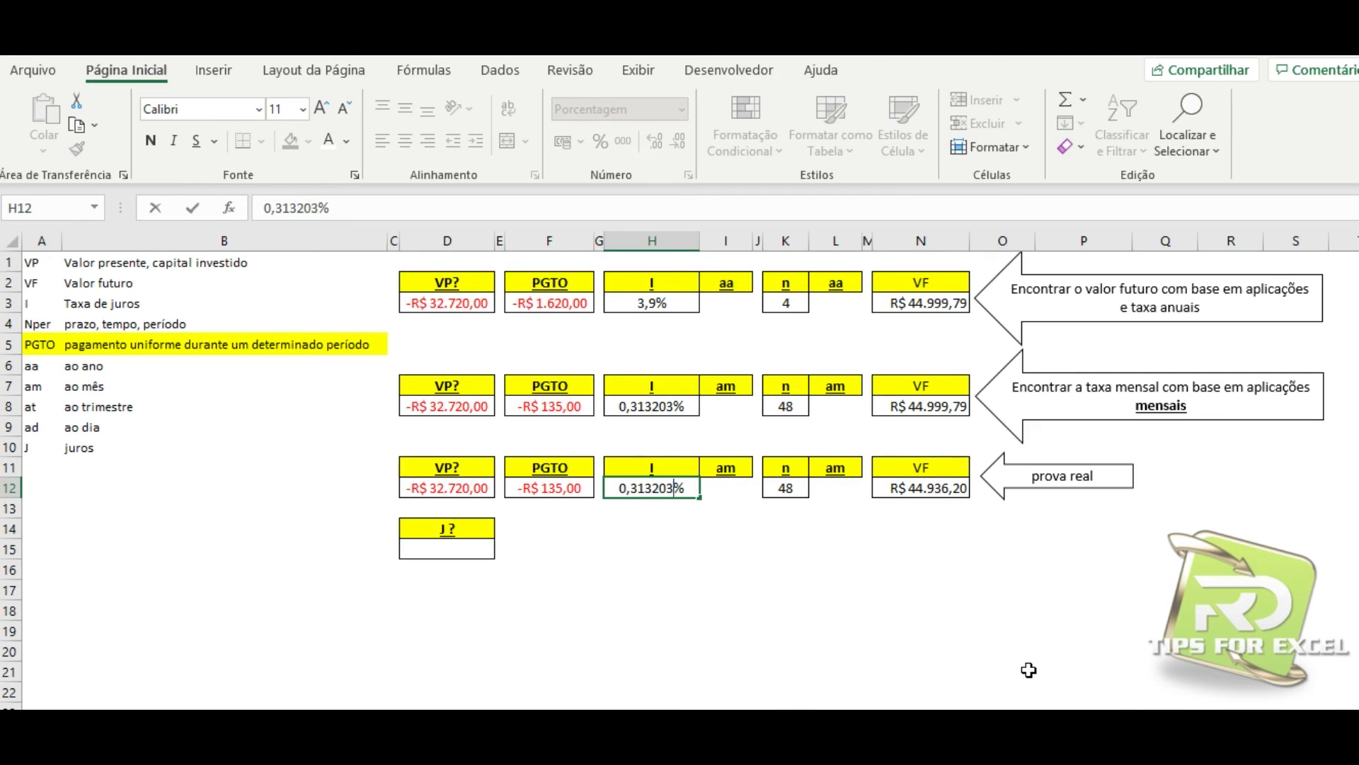
key(Return)
click(940, 492)
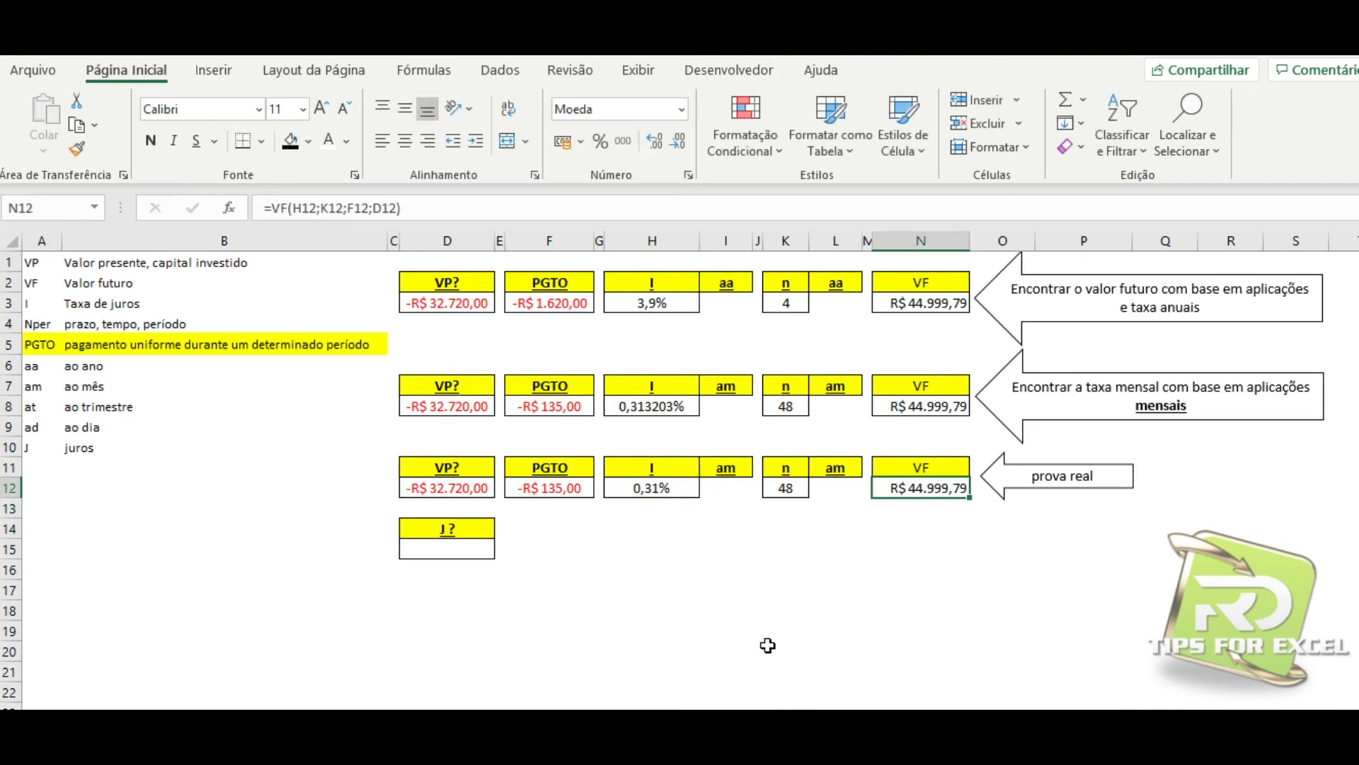
Step: Show the monthly rate in cell H12 with six decimal places
click(682, 494)
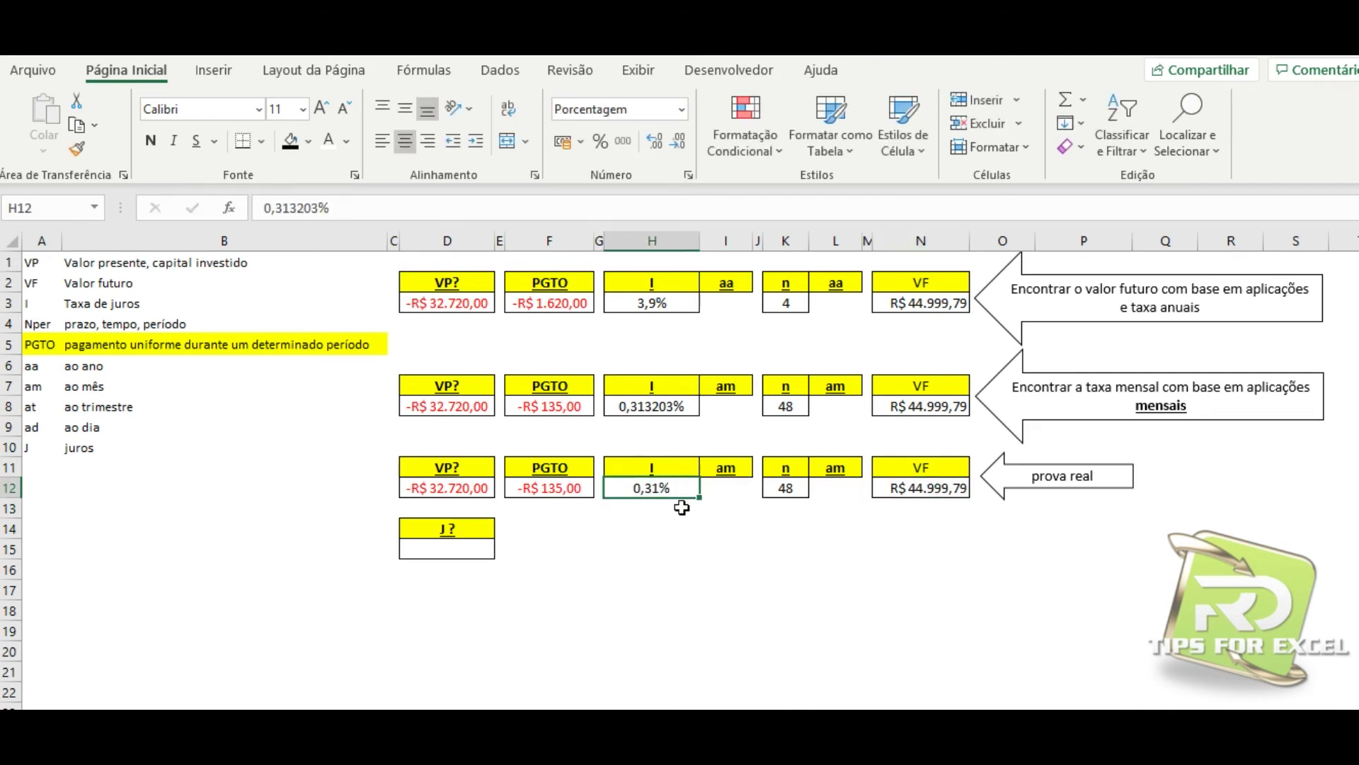
click(655, 142)
click(655, 142)
click(655, 143)
click(655, 142)
Step: Review the TAXA function arguments behind the monthly rate in cell H8
click(649, 406)
click(229, 208)
drag(474, 330, 238, 289)
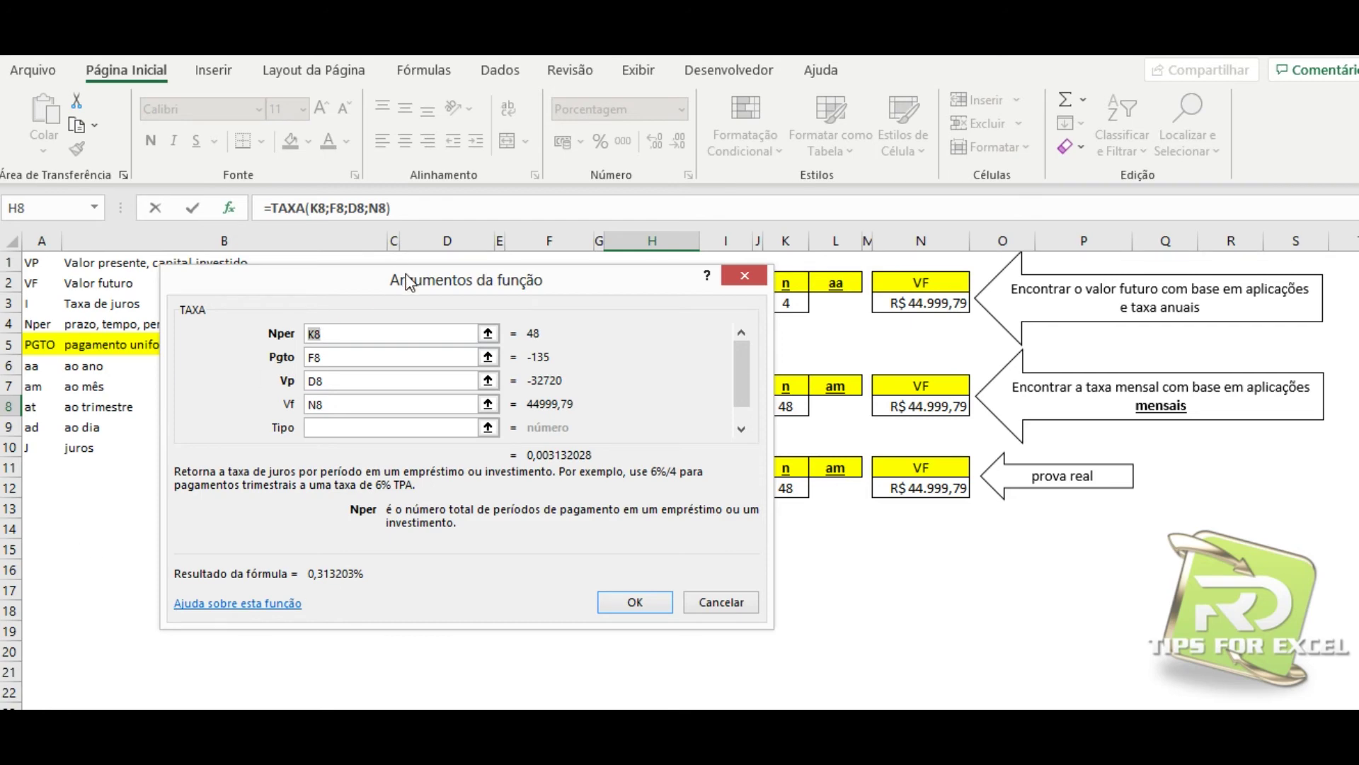
drag(408, 276, 669, 585)
drag(822, 595, 550, 296)
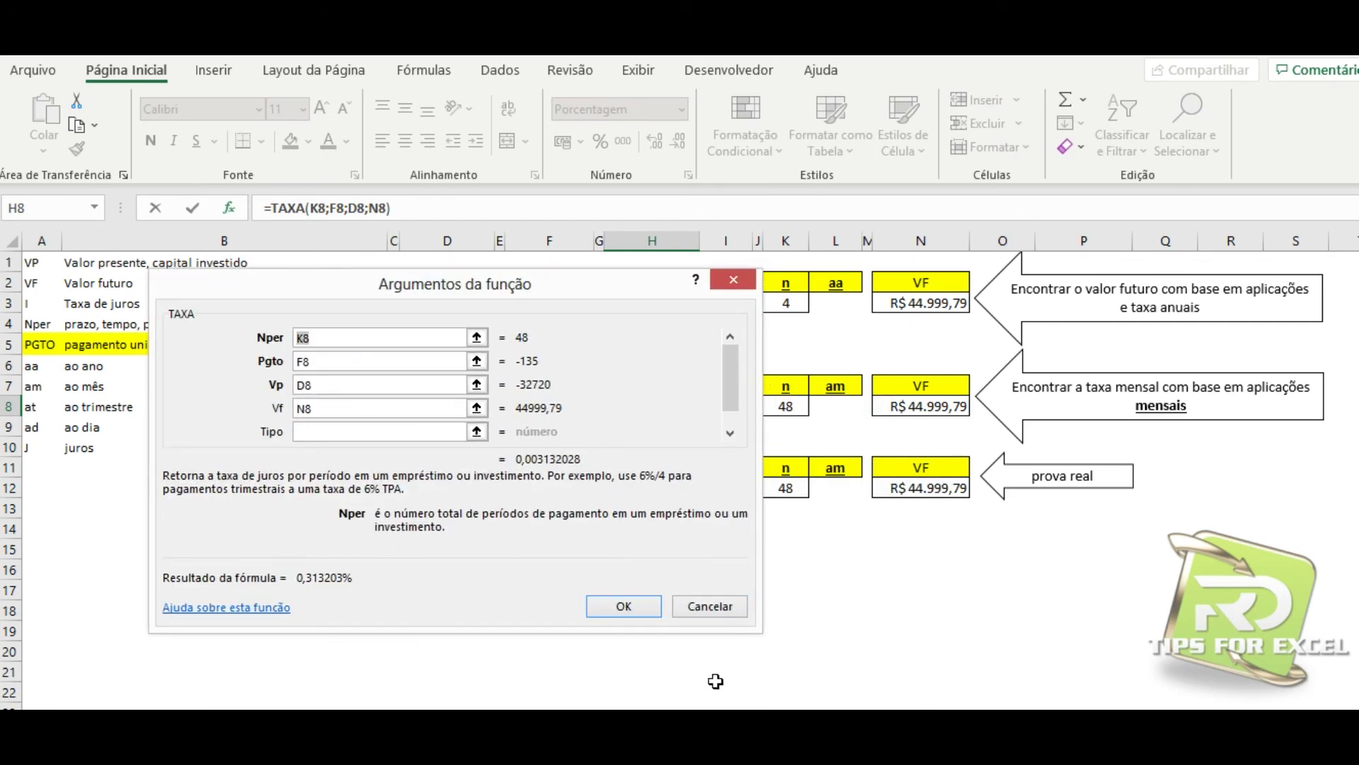
click(613, 606)
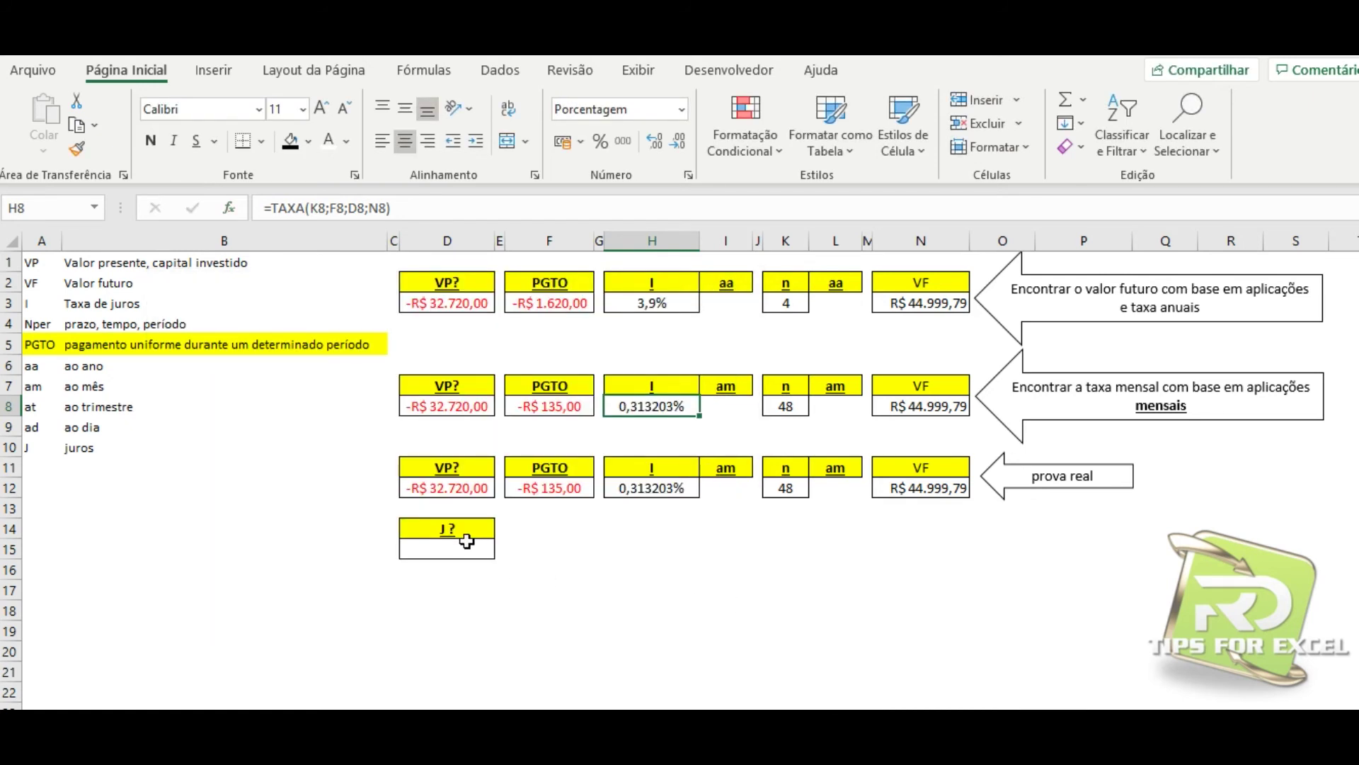
Step: Try to calculate the interest in cell D15 with =N12-(-D12), and clear the cell again
click(464, 548)
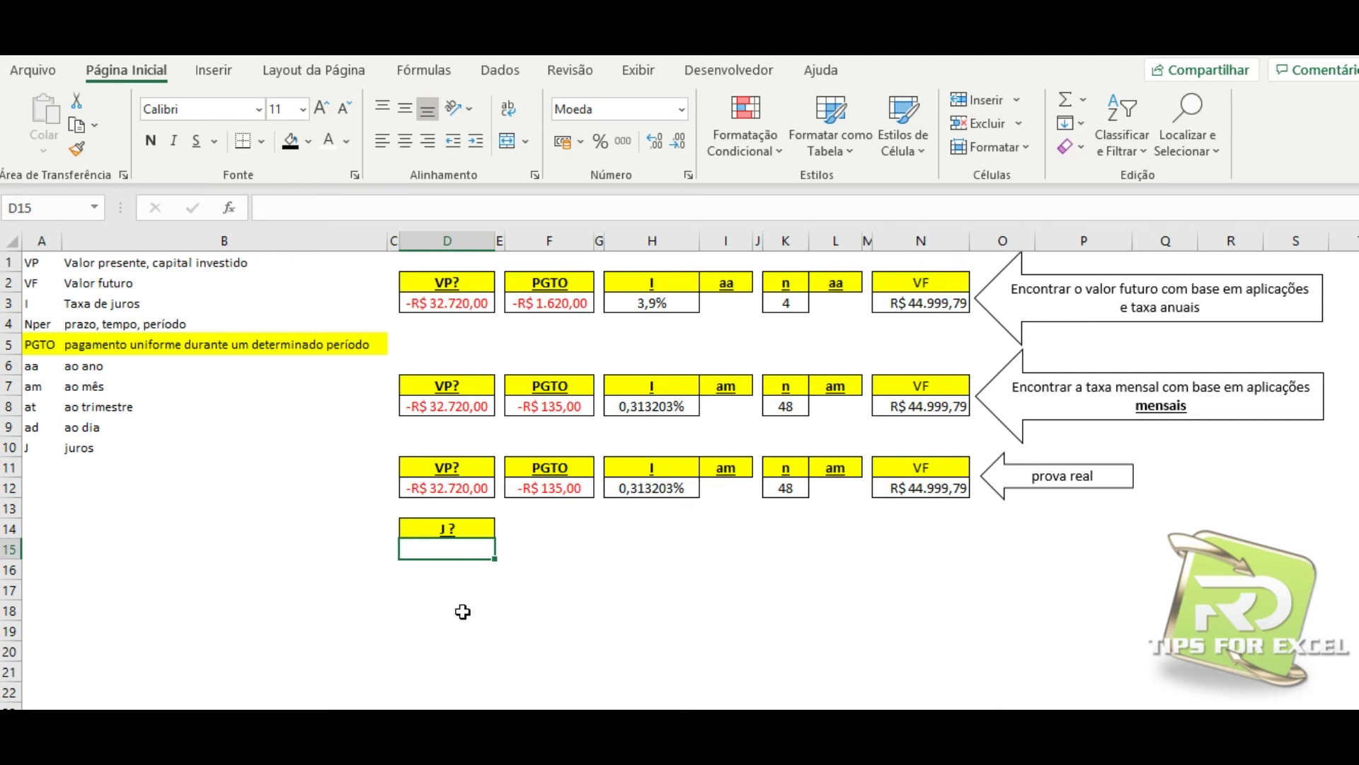
text(=)
click(929, 494)
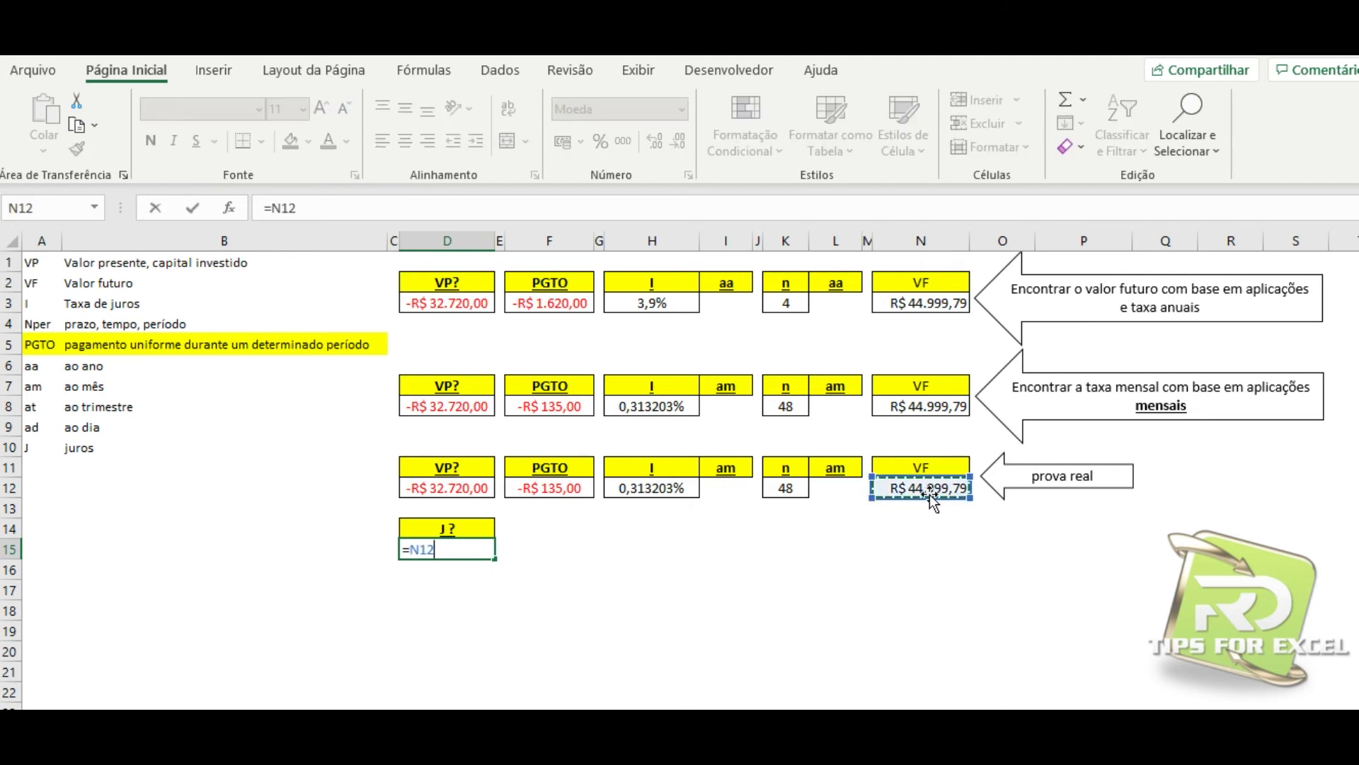
text(-)
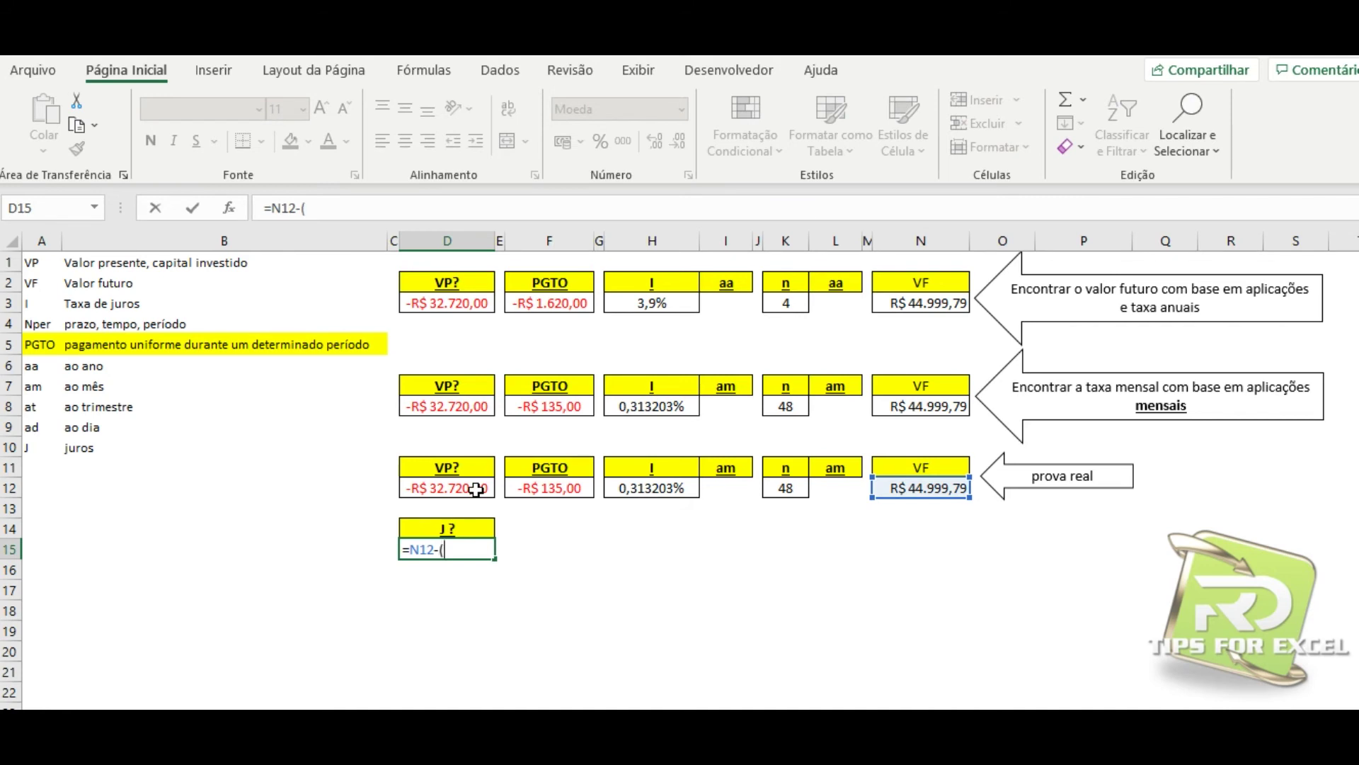
text((-)
click(476, 489)
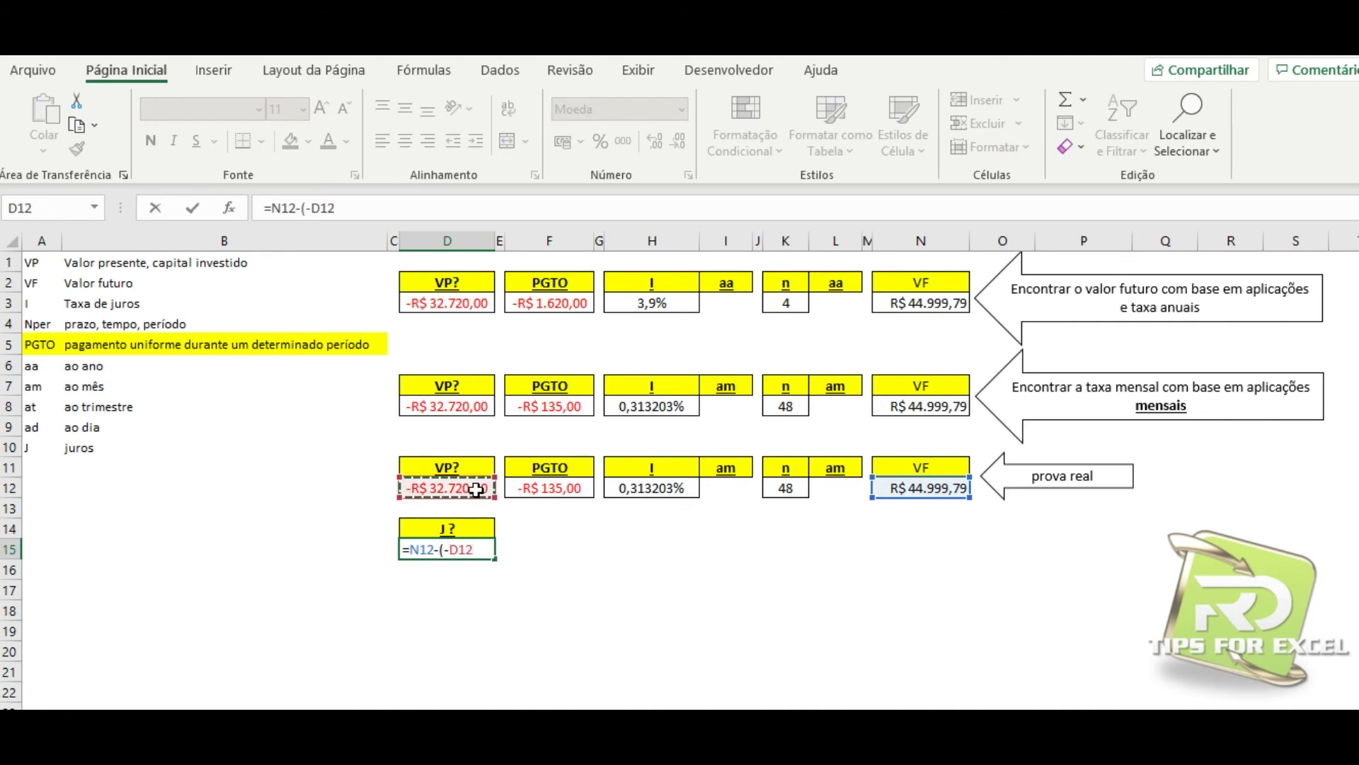
text())
key(ctrl+Return)
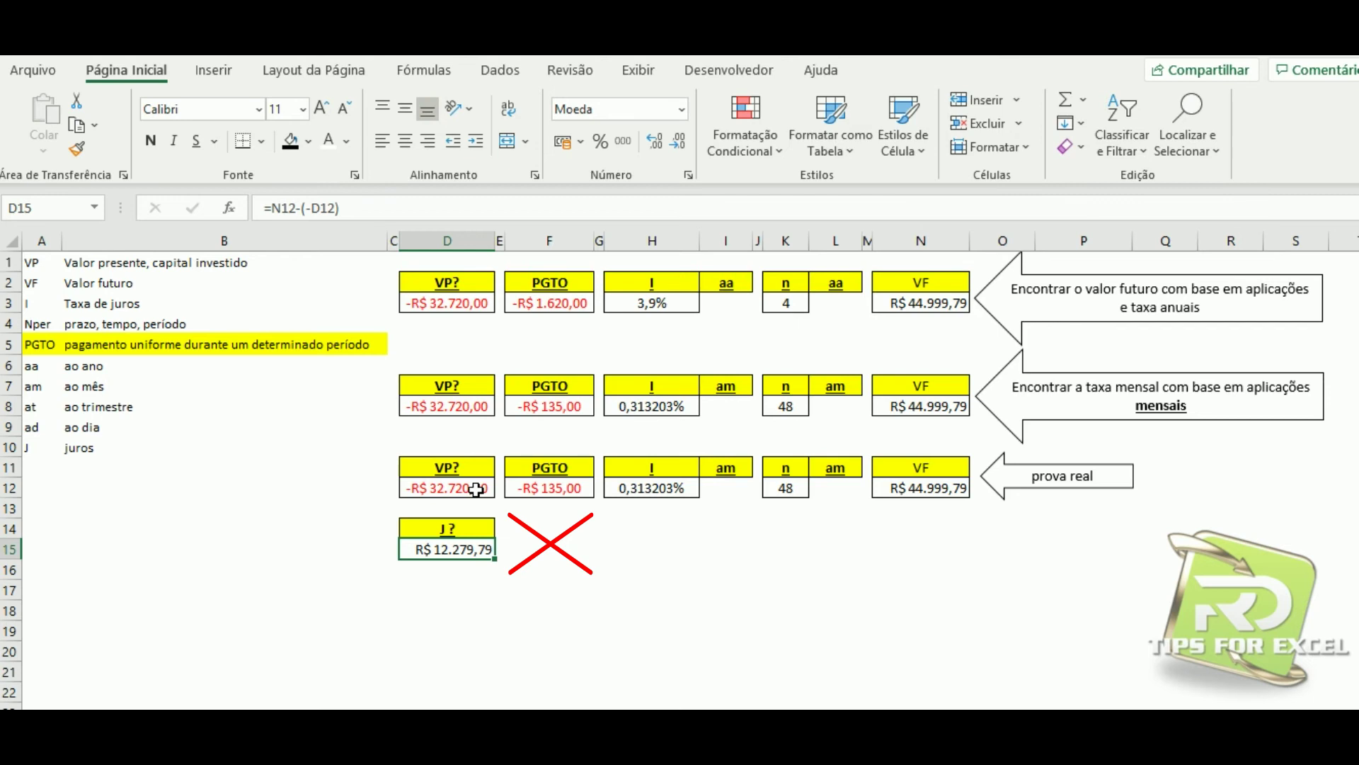
key(Delete)
click(473, 614)
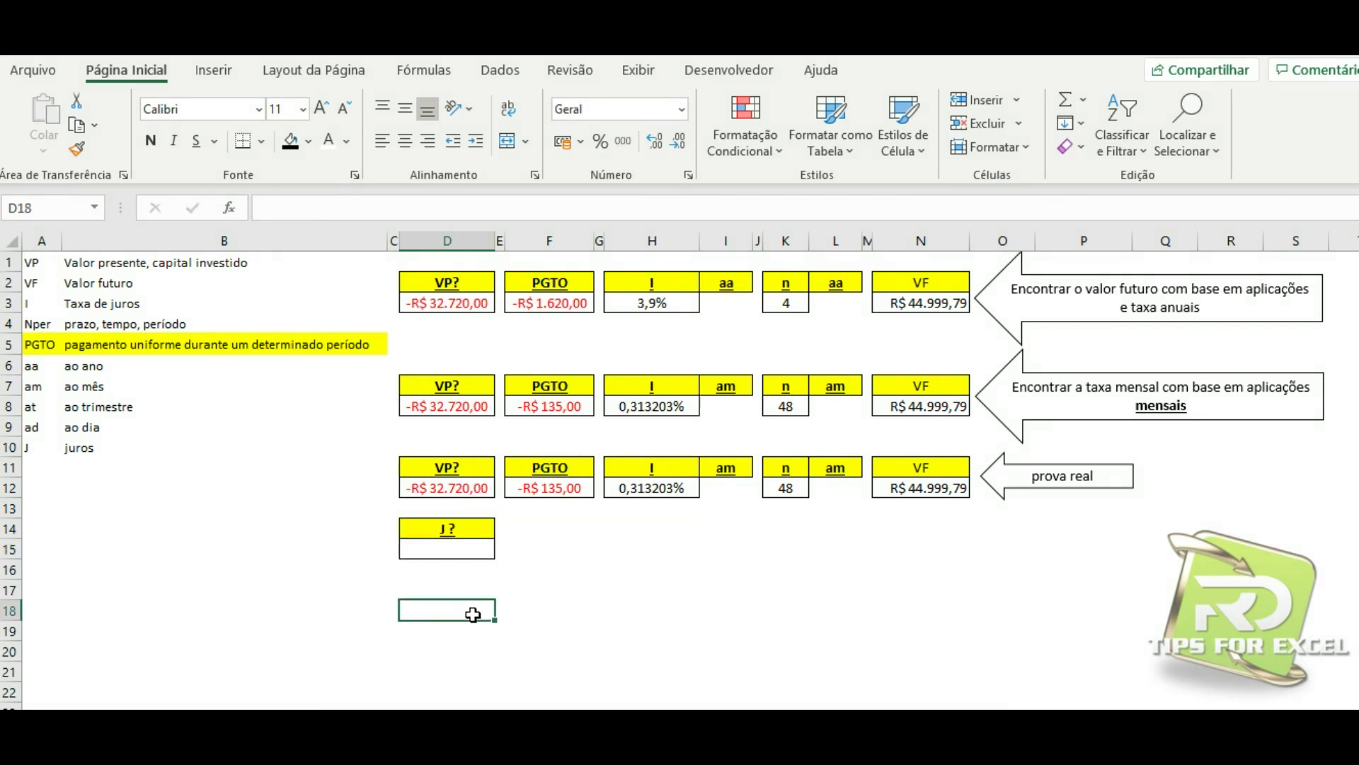
Step: Calculate the yearly total of the monthly payments in cell F14 with =F12*12
click(448, 549)
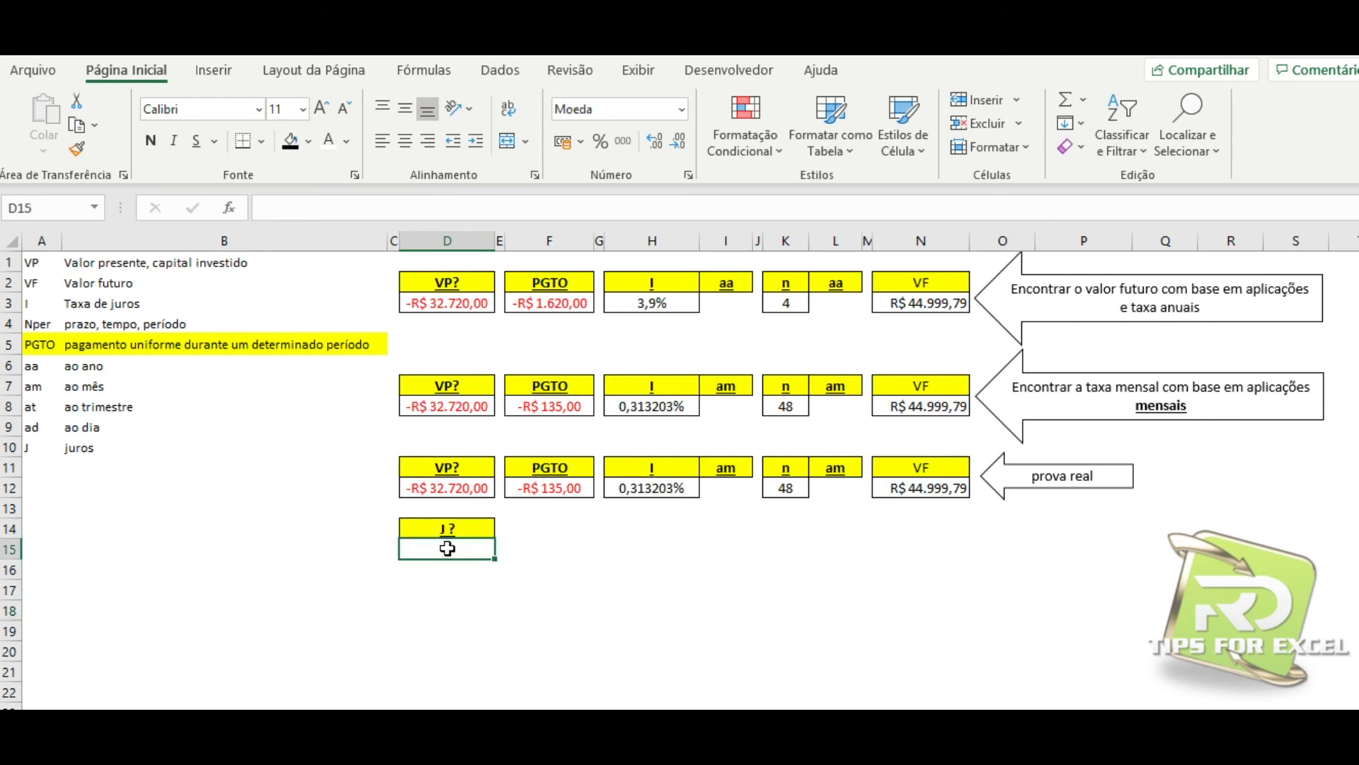
click(564, 491)
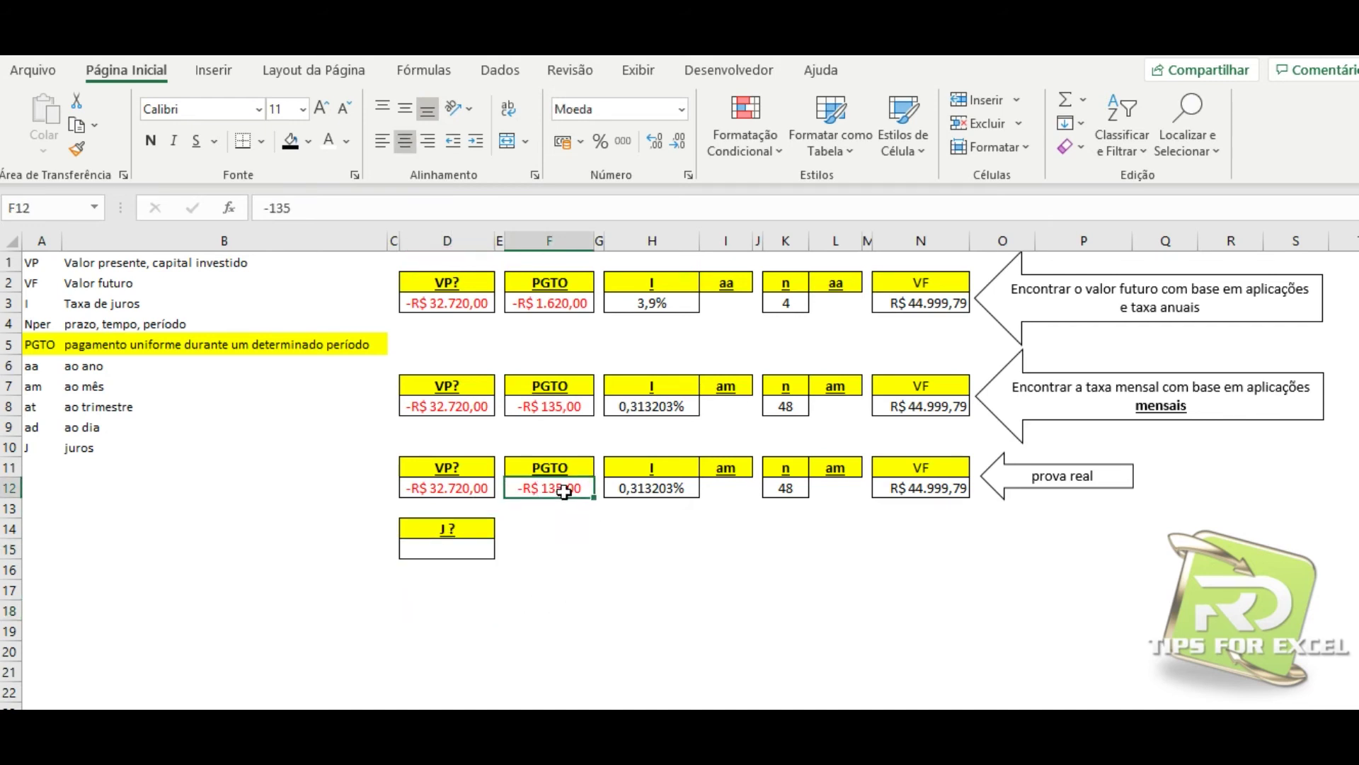
click(449, 491)
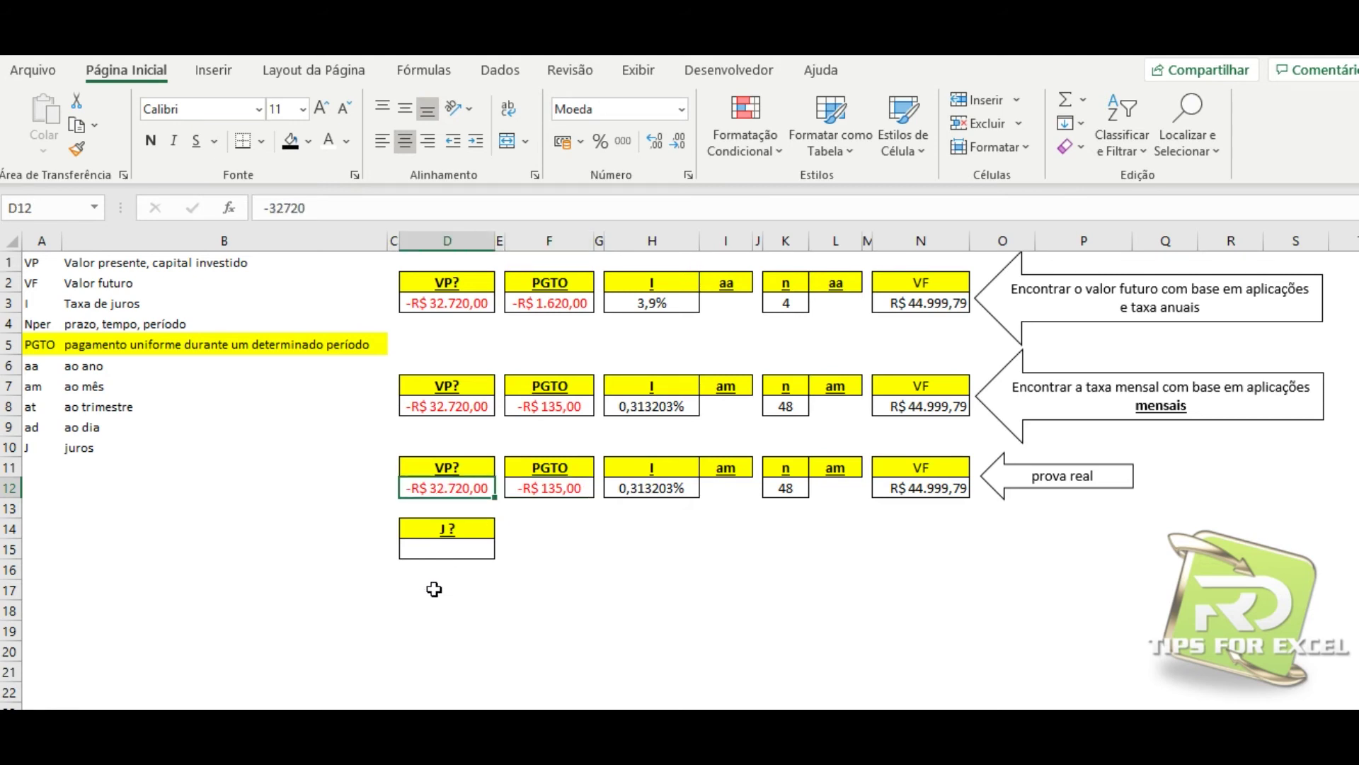
click(563, 485)
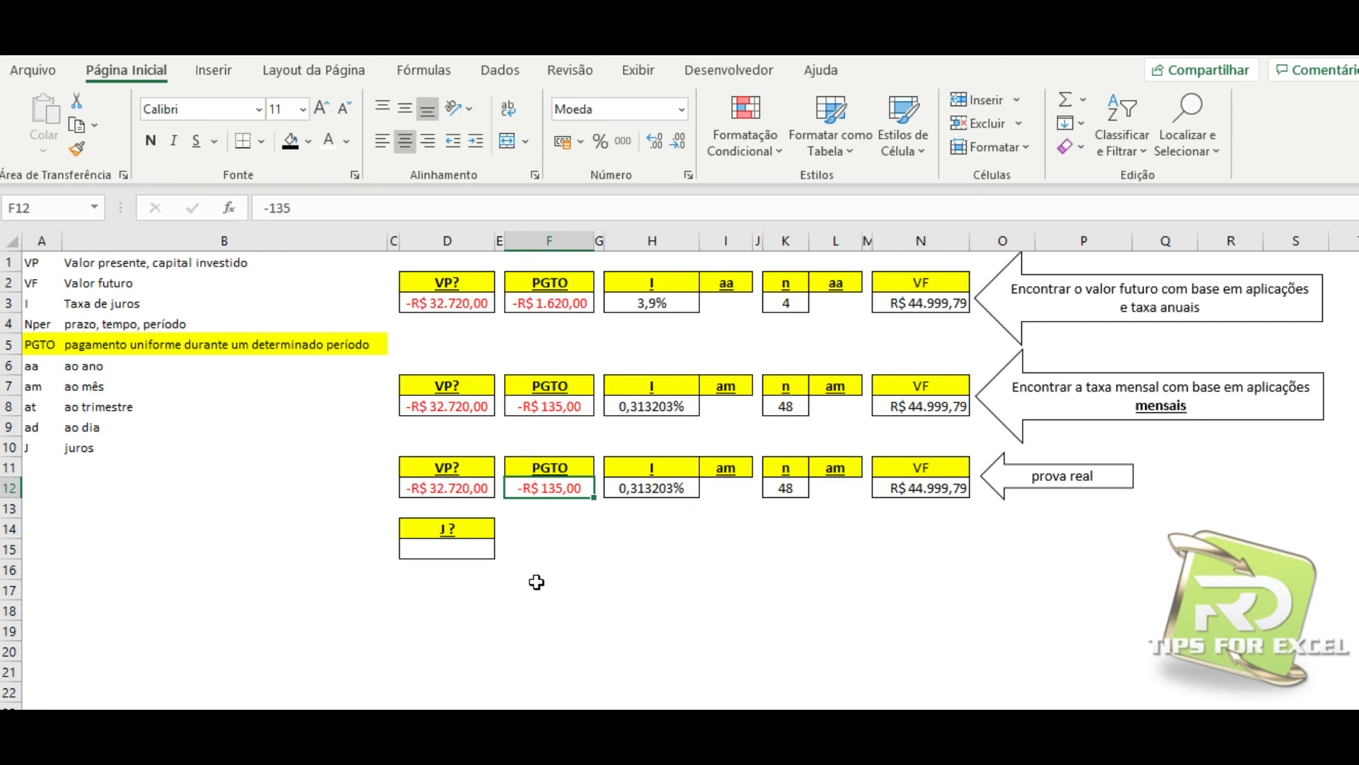
click(548, 546)
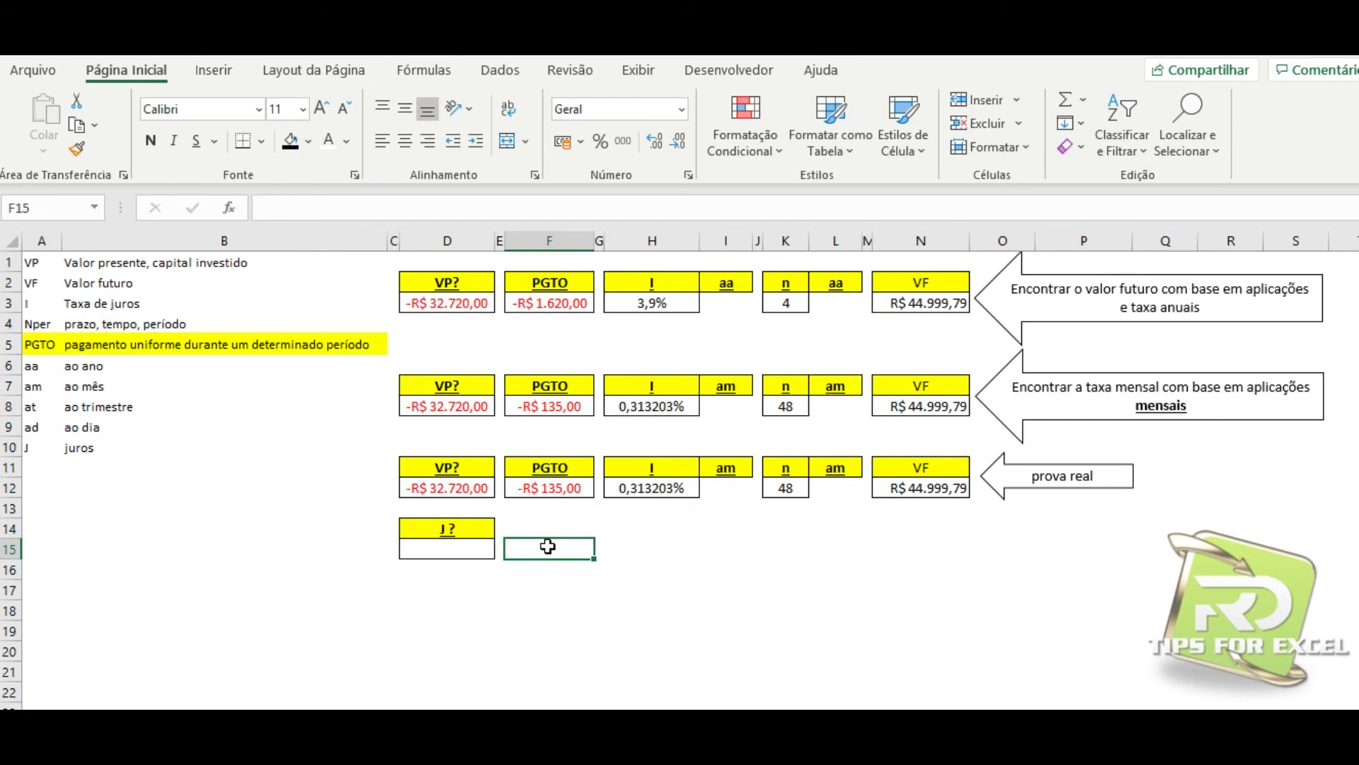
click(549, 528)
text(=)
click(550, 488)
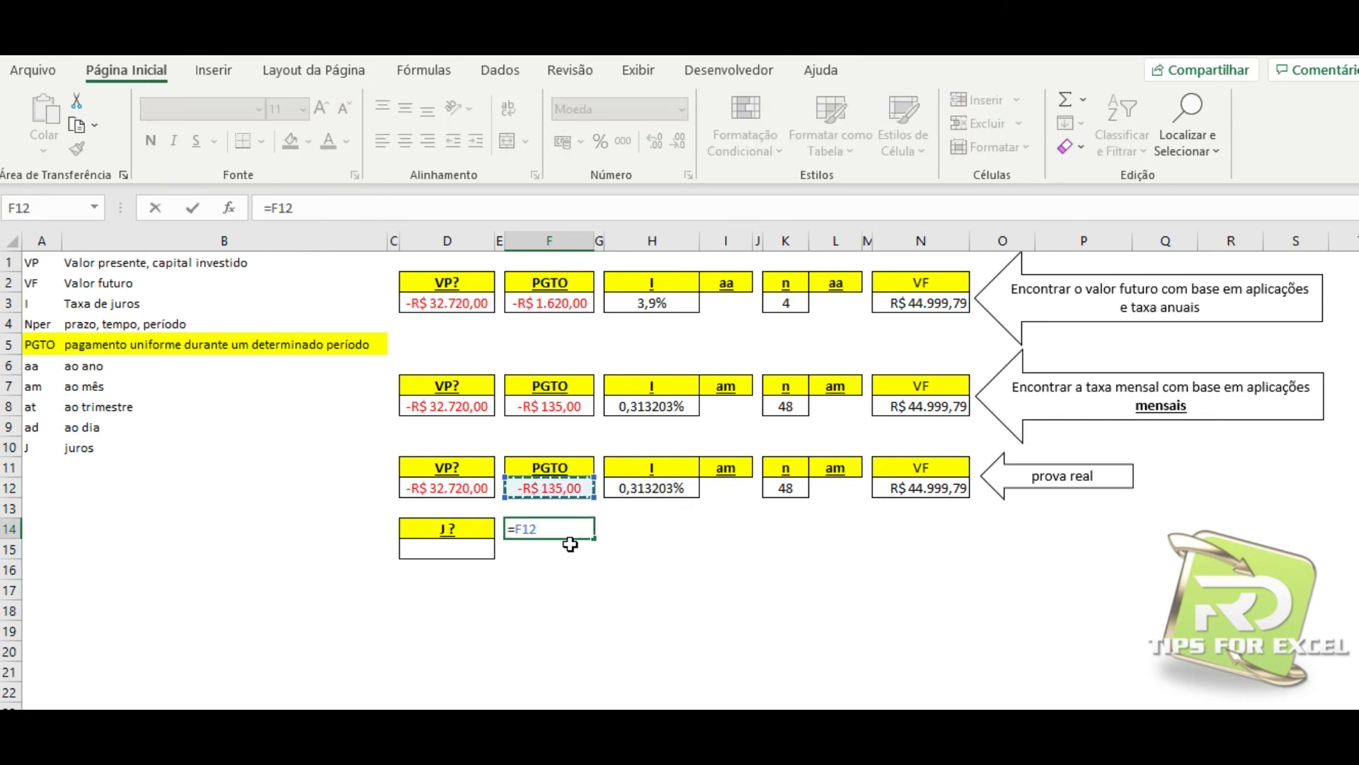
text(*12)
key(Return)
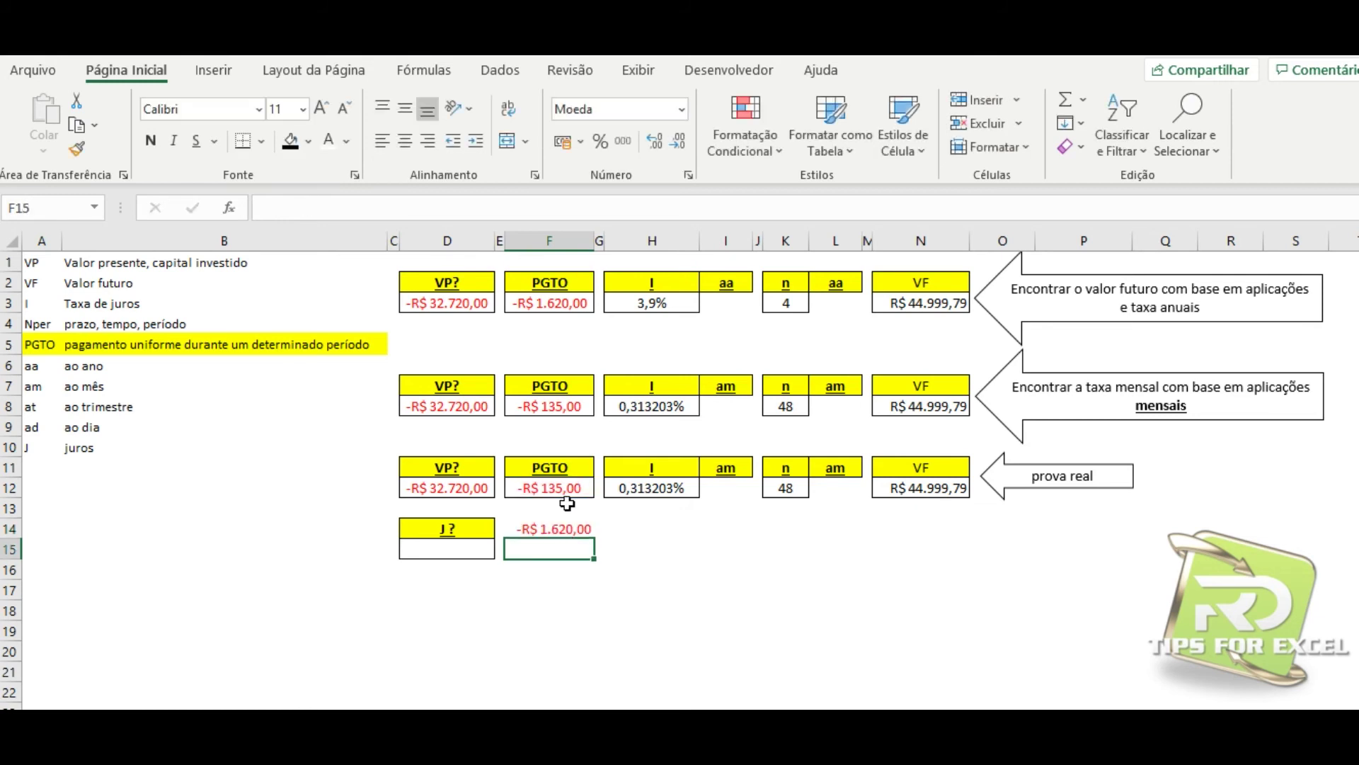
Step: Extend the formula in cell F14 to =(F12*12)*4 to total the payments over four years
click(550, 304)
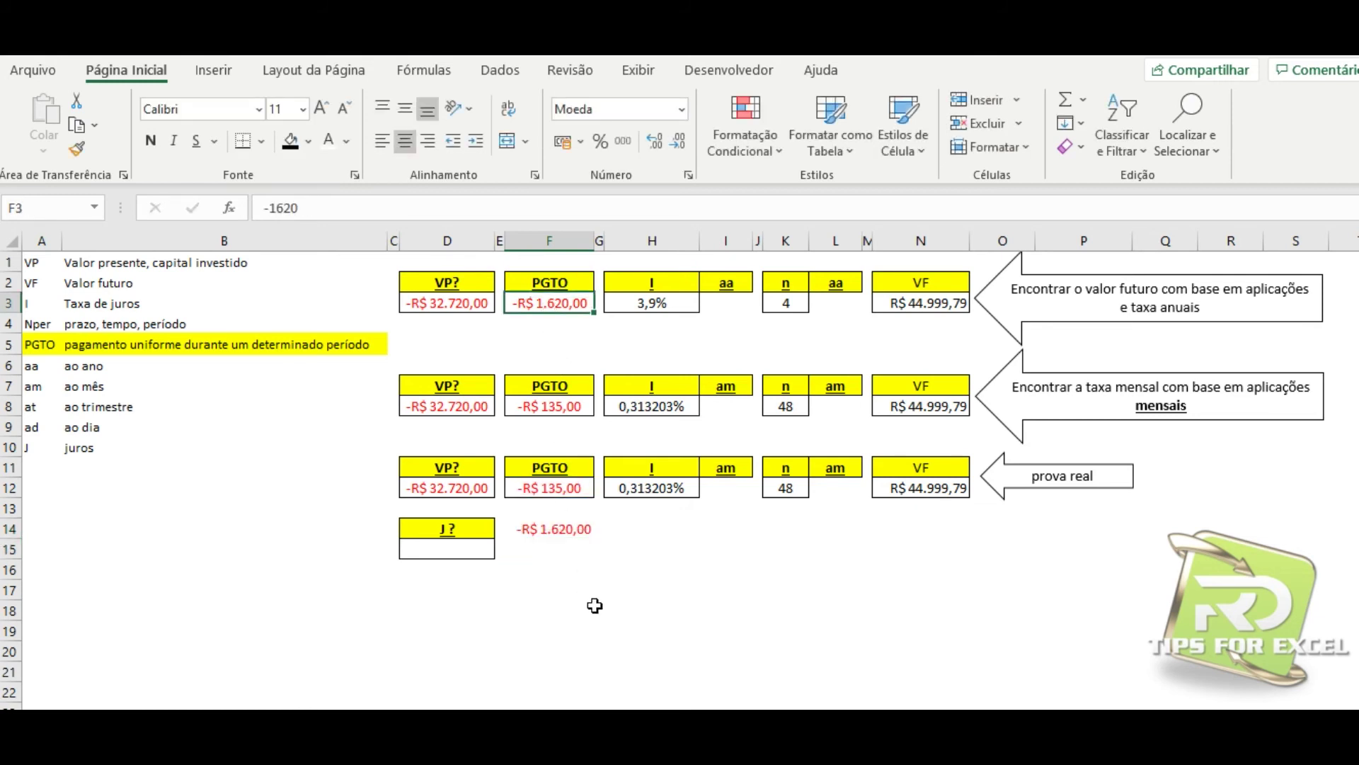
click(556, 538)
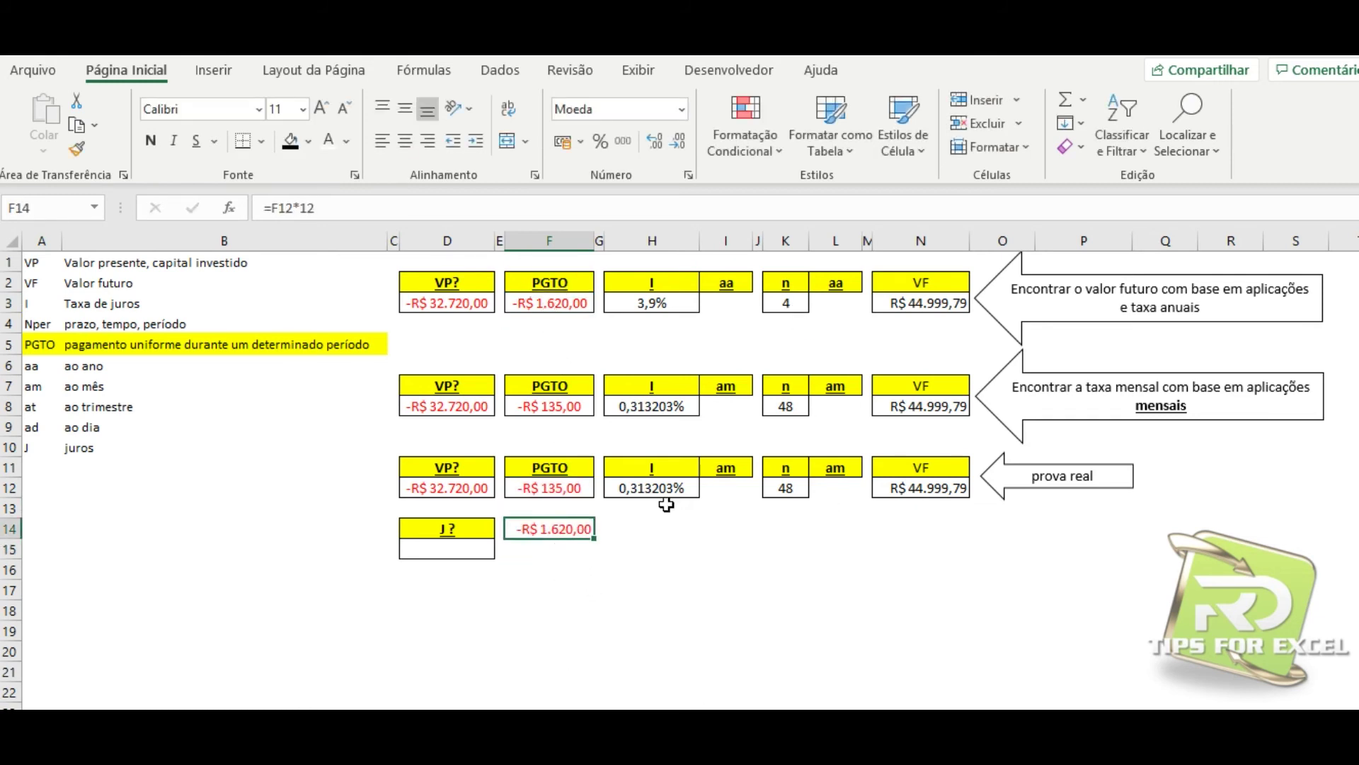
click(274, 207)
text(()
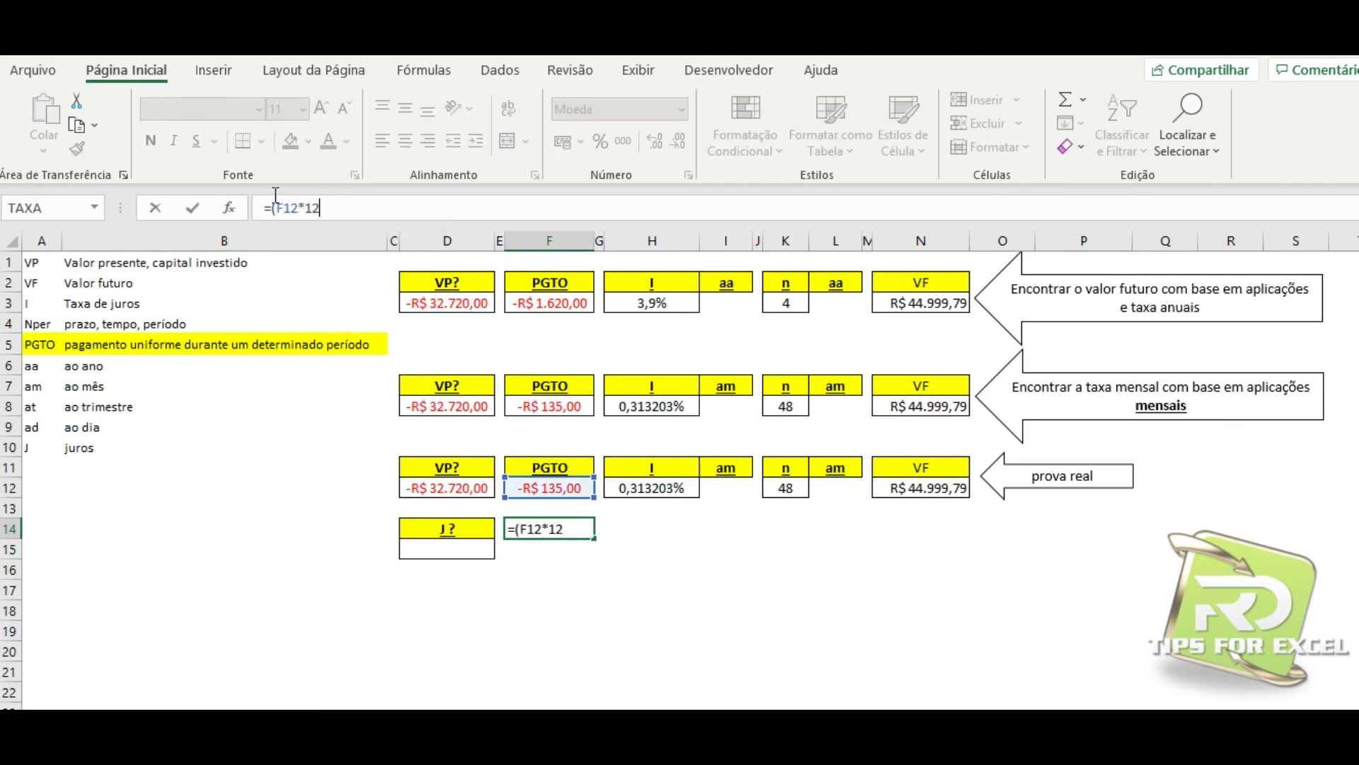
text()*4)
key(Return)
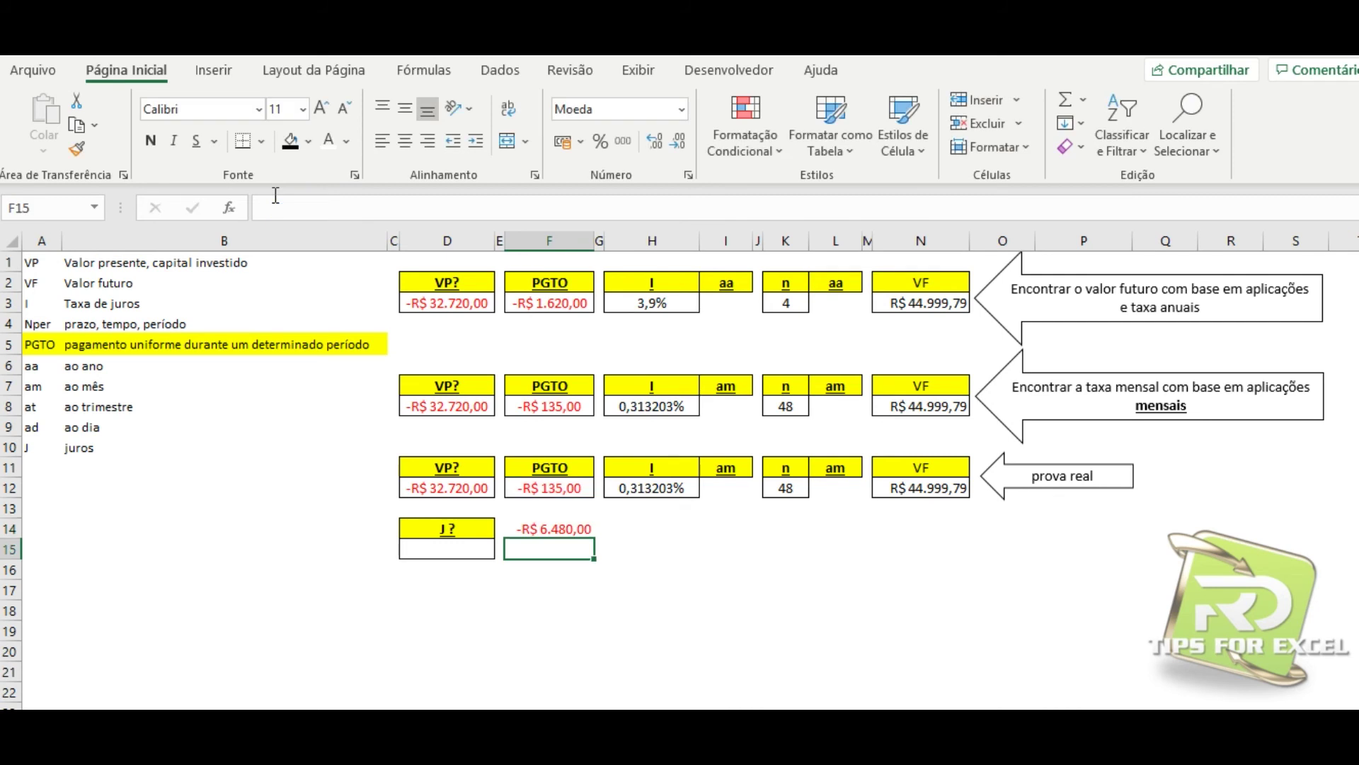
click(571, 531)
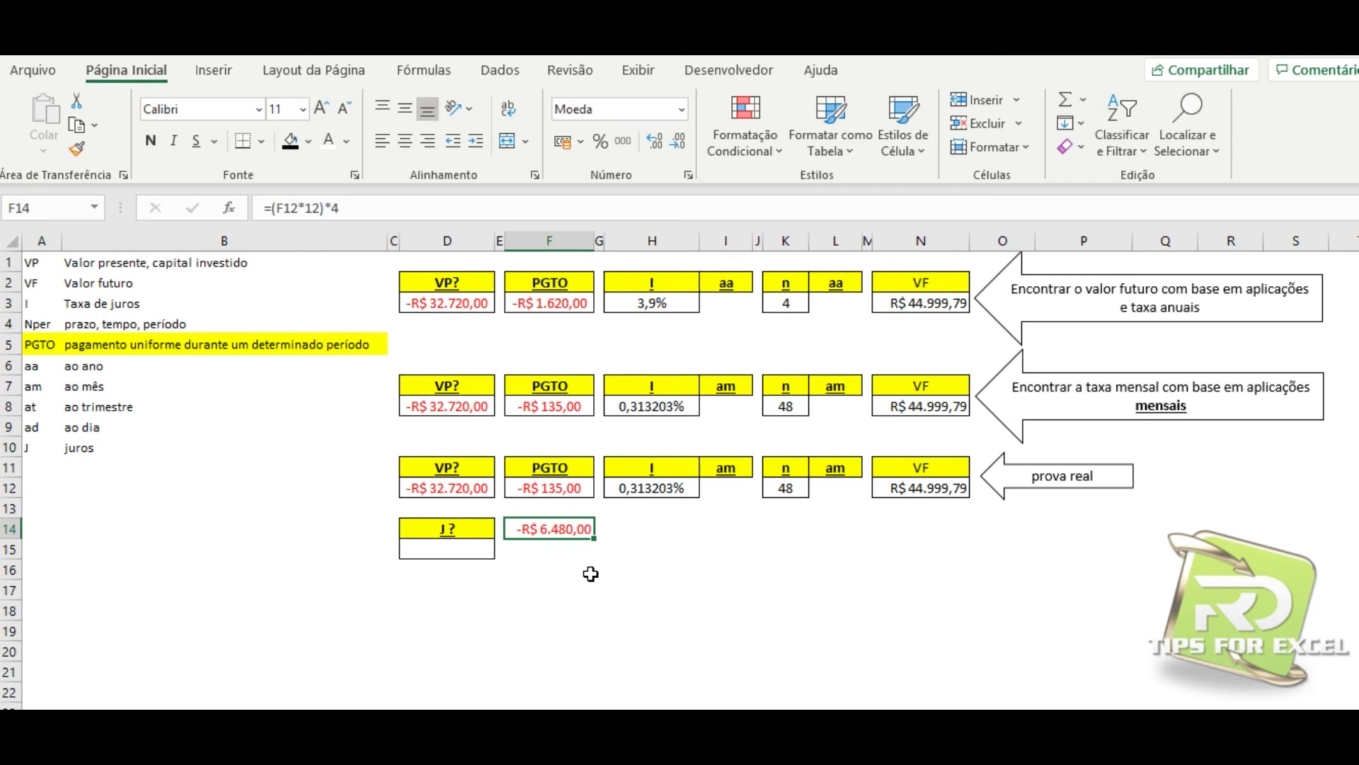
Step: Replace the formula in cell F14 with =F12*K12 to total the monthly payments over all periods
key(Delete)
text(=)
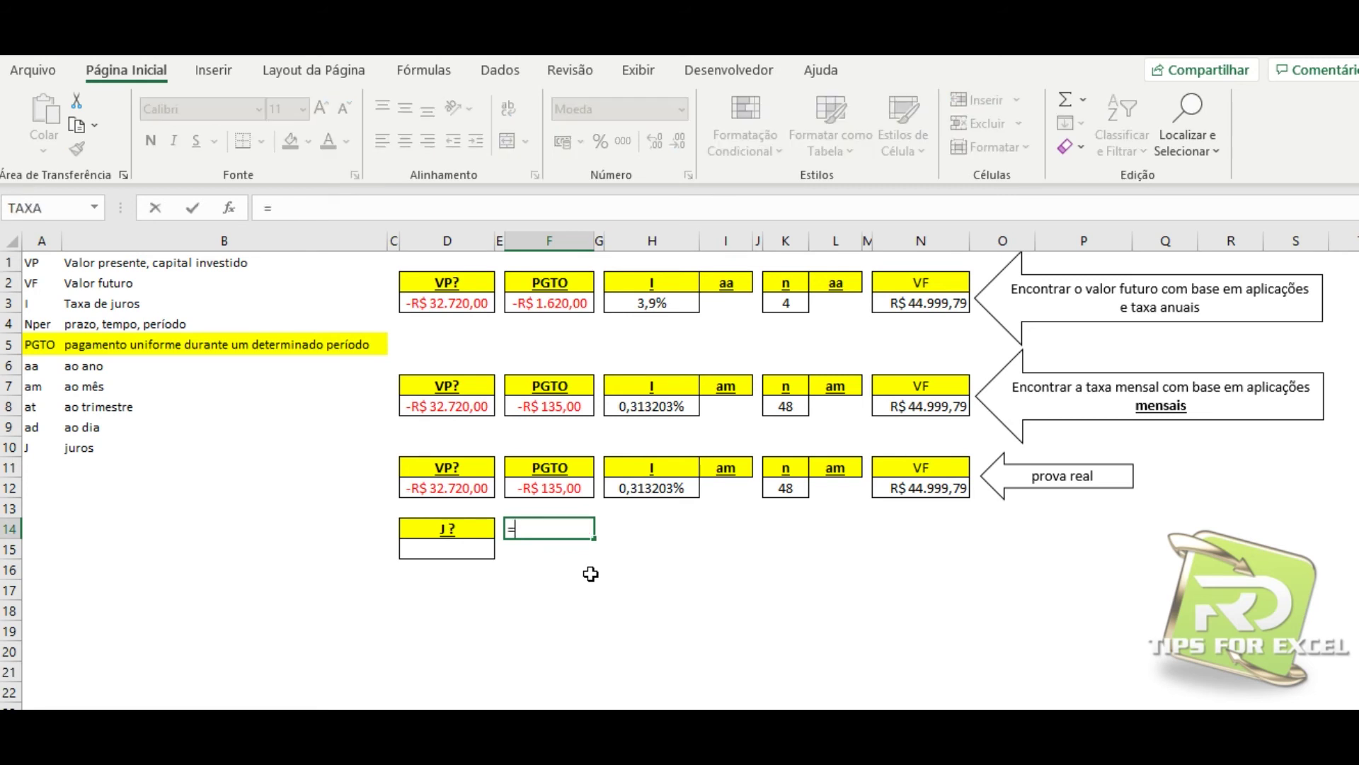
click(550, 487)
text(*)
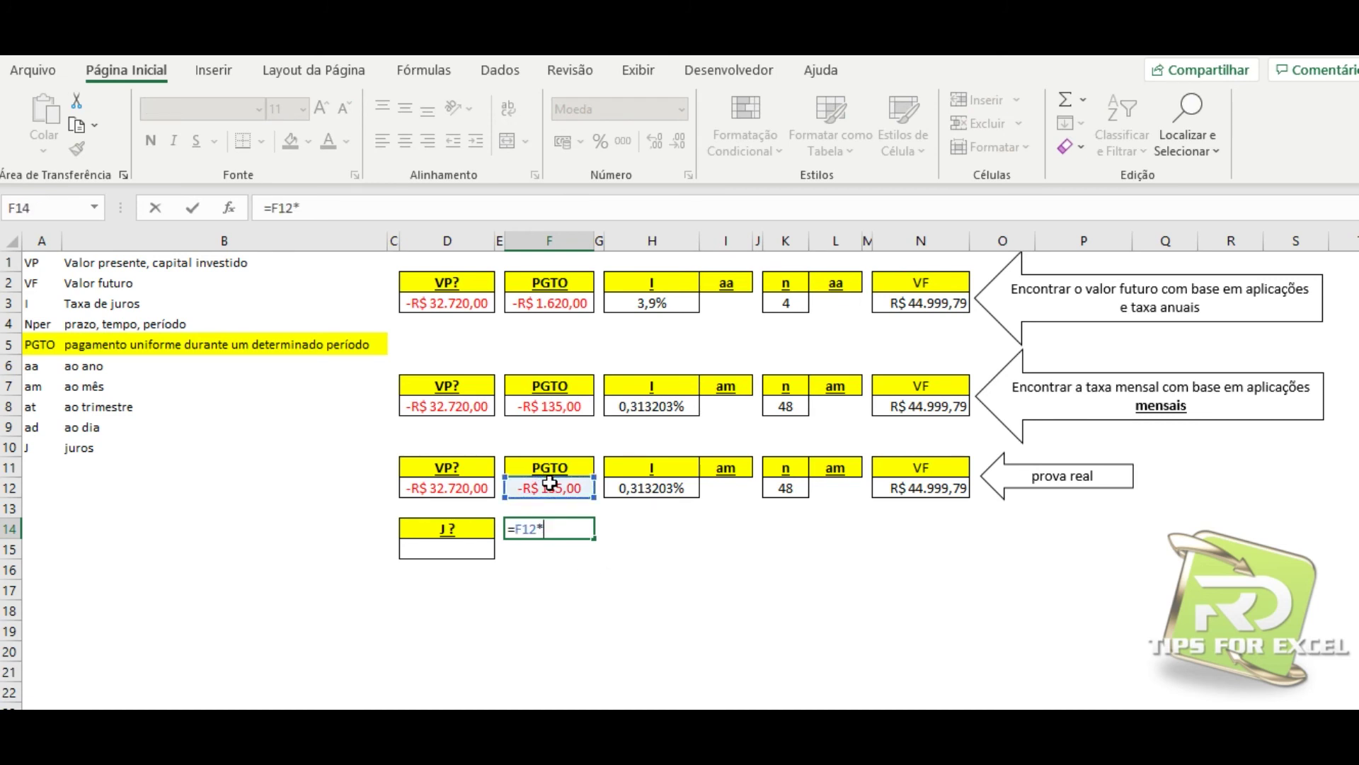
click(793, 487)
key(Return)
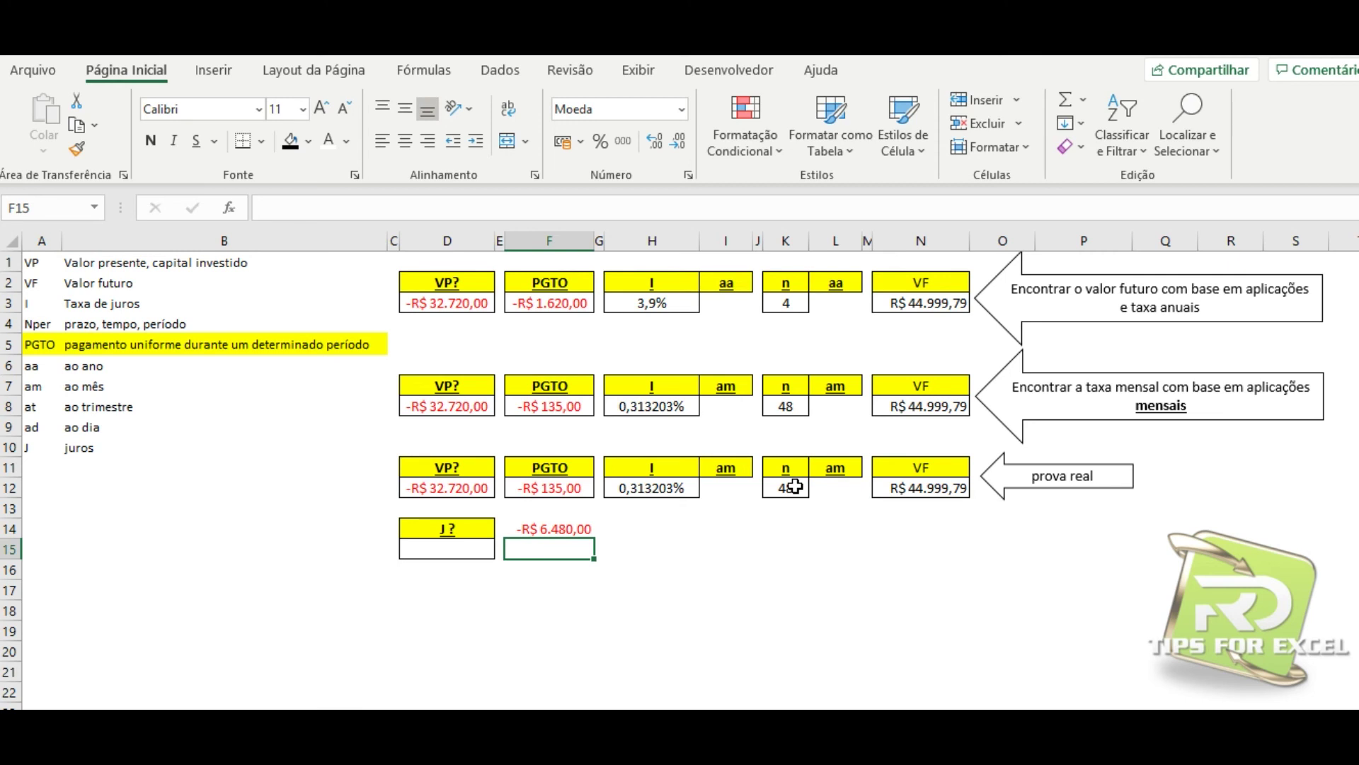
click(531, 531)
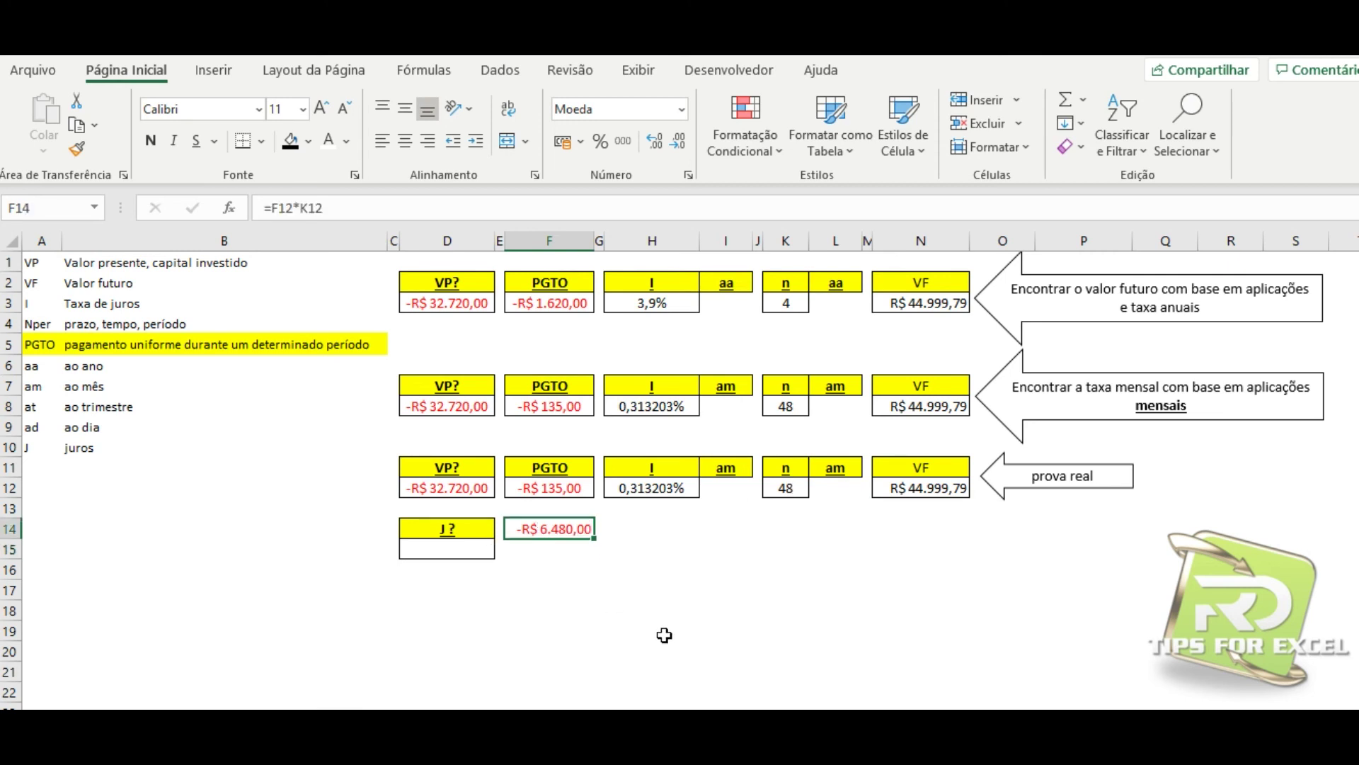
Step: Calculate the total amount invested in cell F15 with =D12-(-F14), combining the initial capital and the total payments
key(ctrl+c)
click(446, 487)
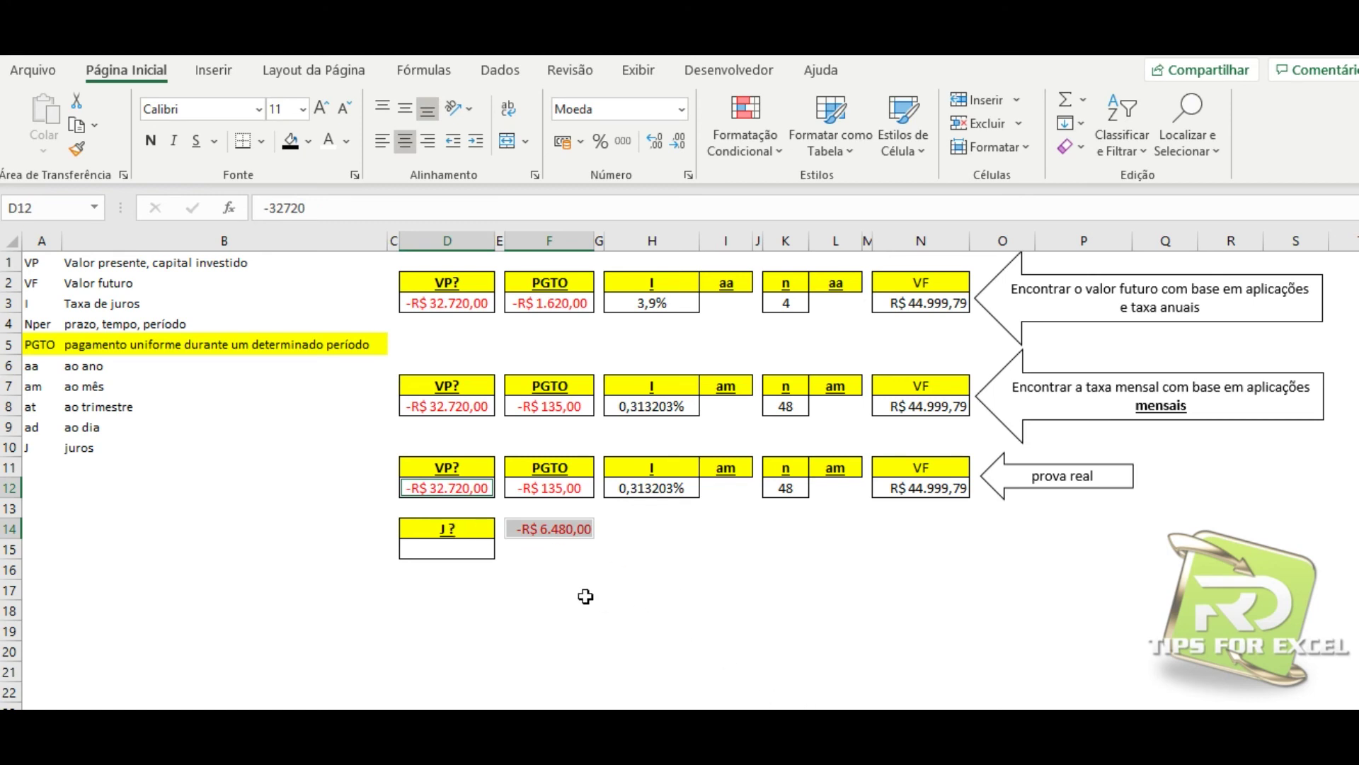
click(545, 554)
text(=)
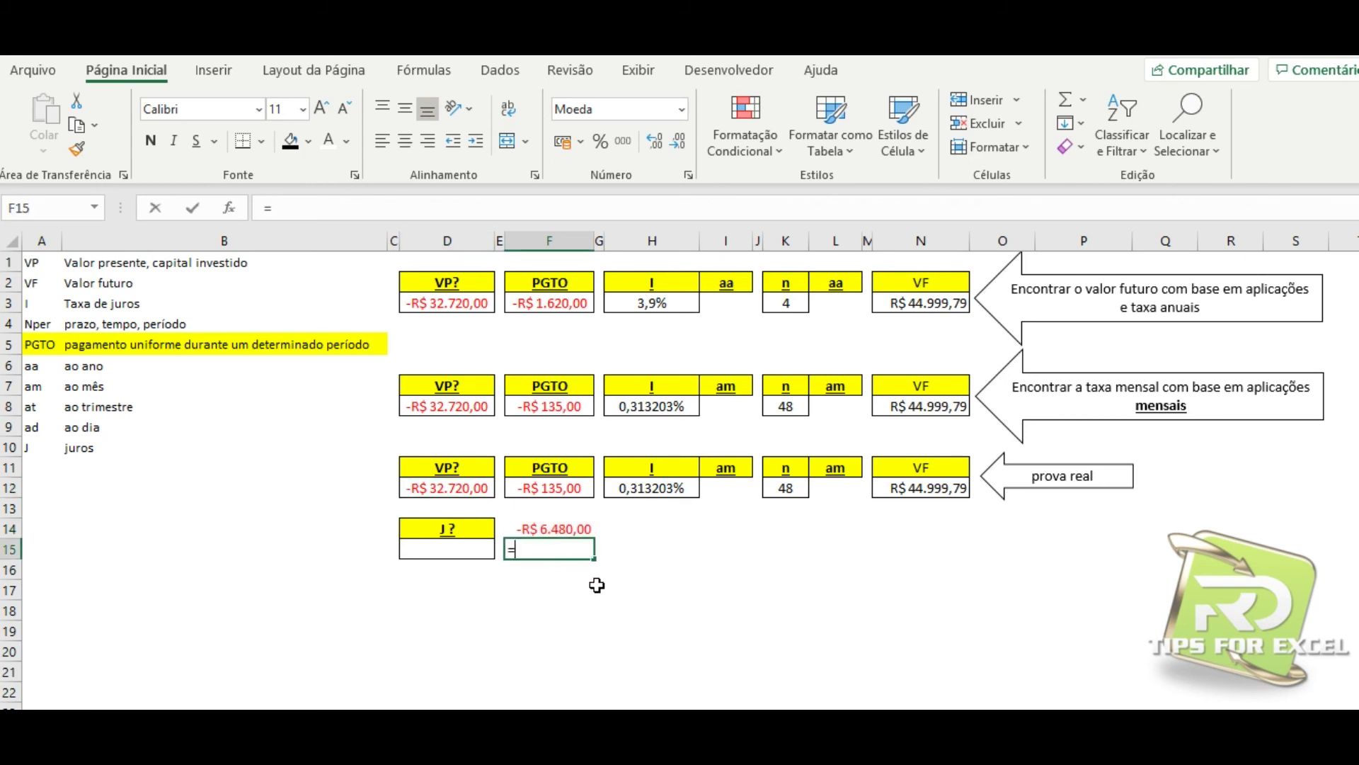
click(444, 488)
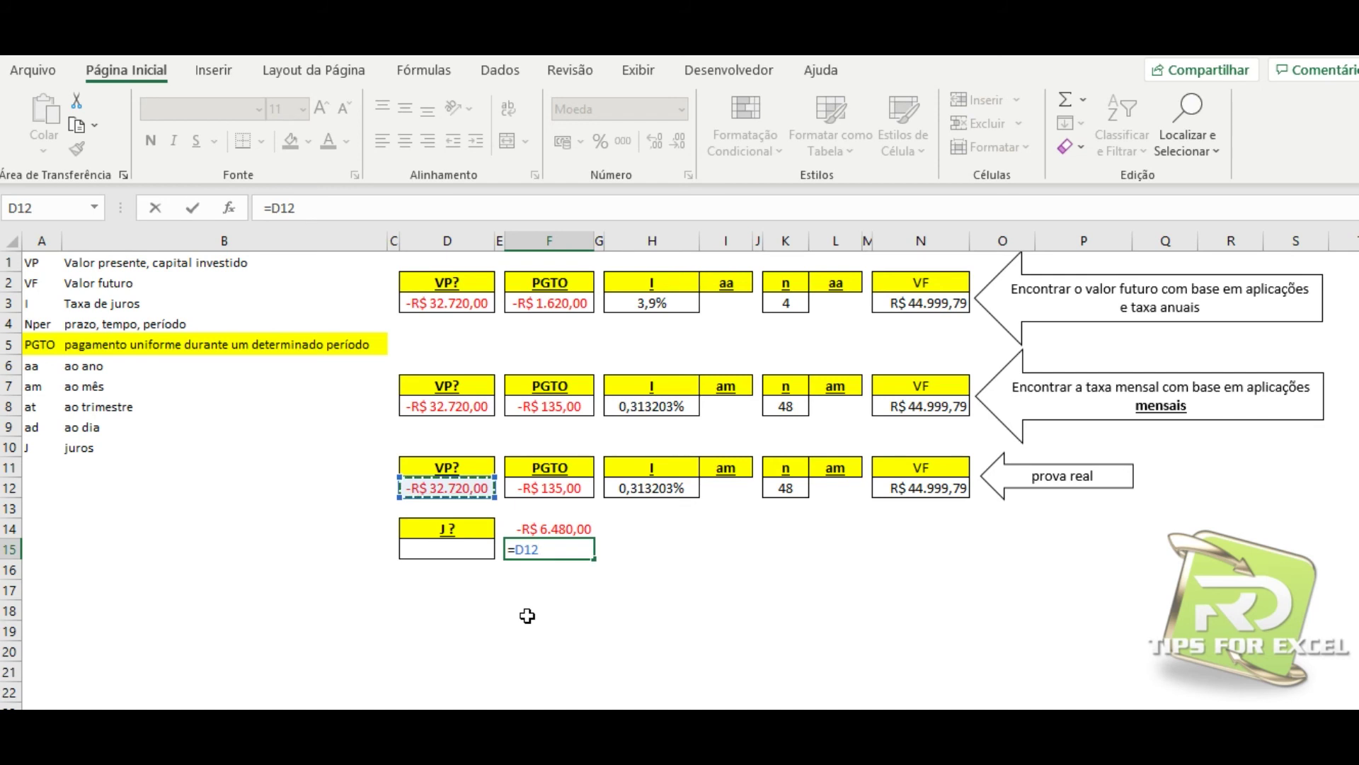
text(-)
text((-)
click(542, 525)
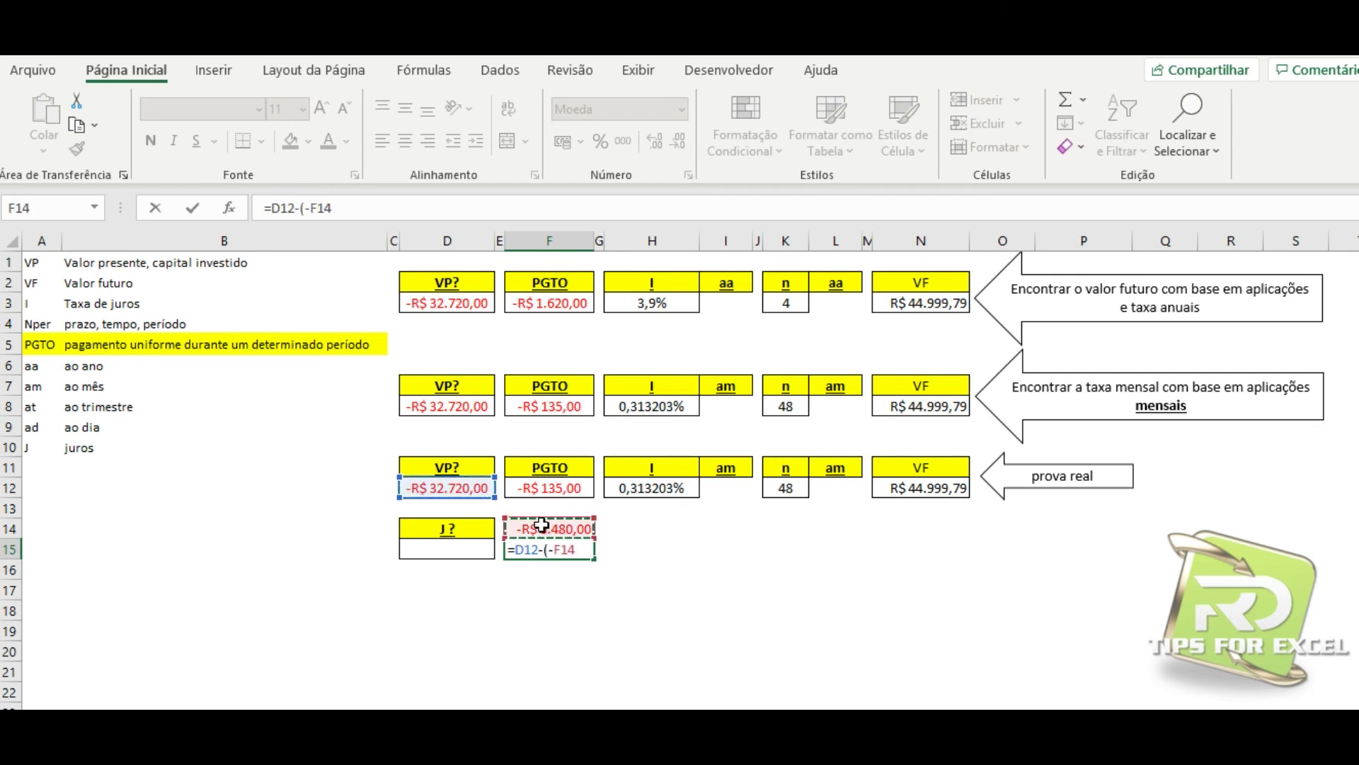
text())
key(Return)
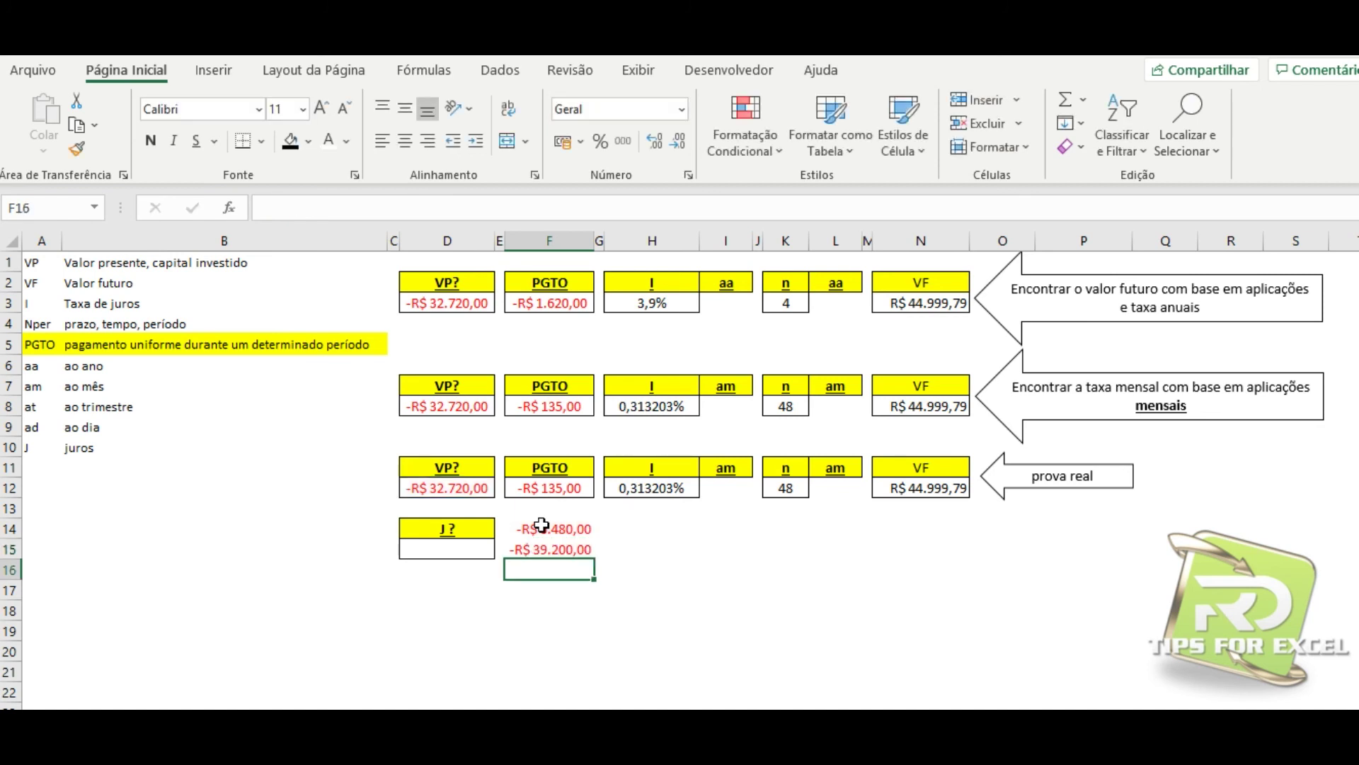
click(542, 546)
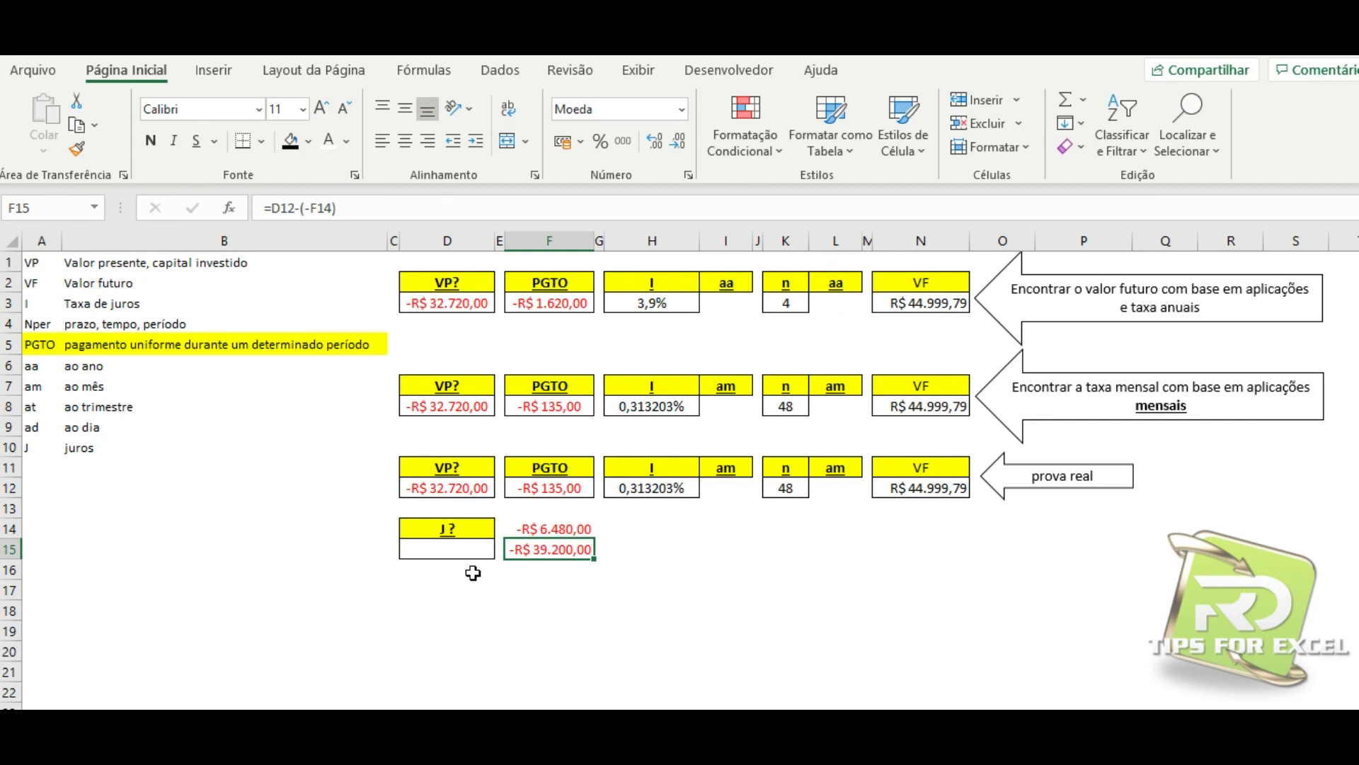
Step: Calculate the interest earned in cell D15 under the J ? heading with =N12-(-F15)
click(452, 550)
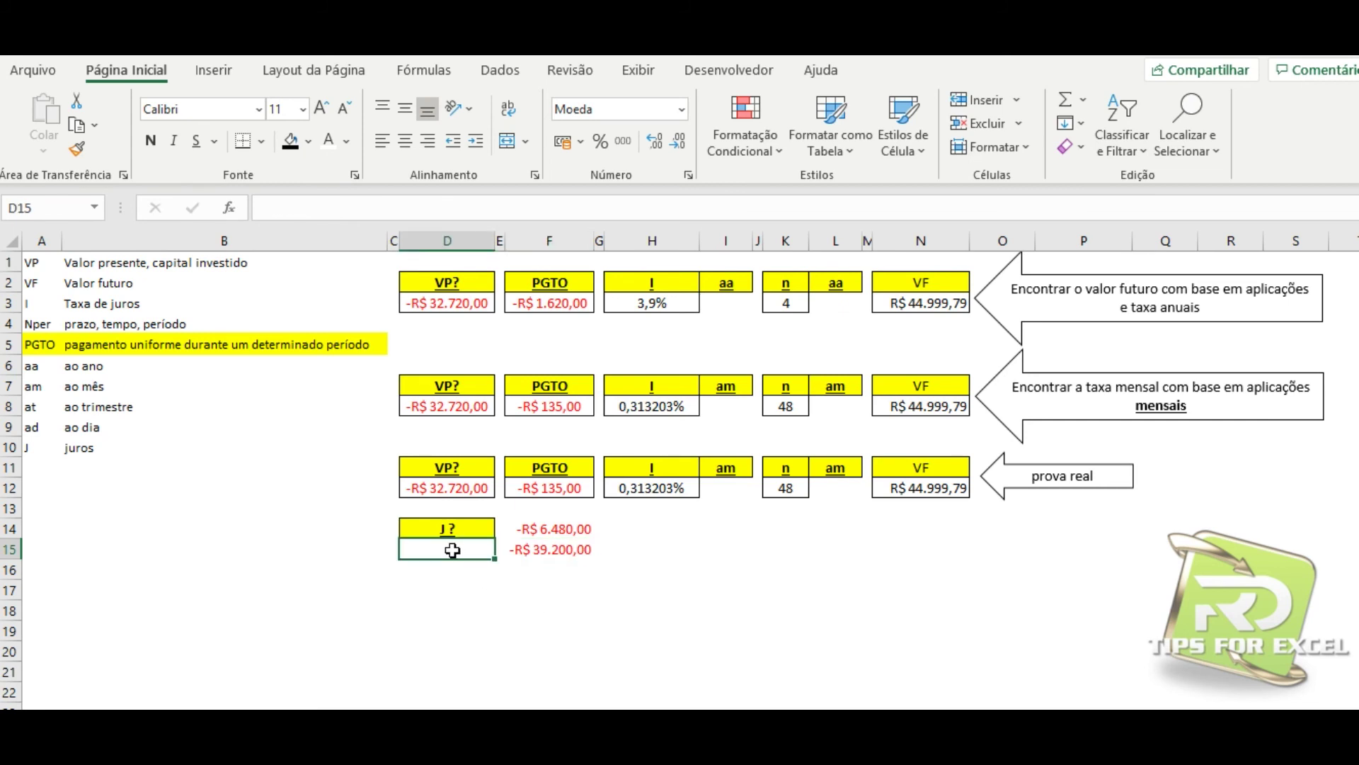
text(=)
click(938, 487)
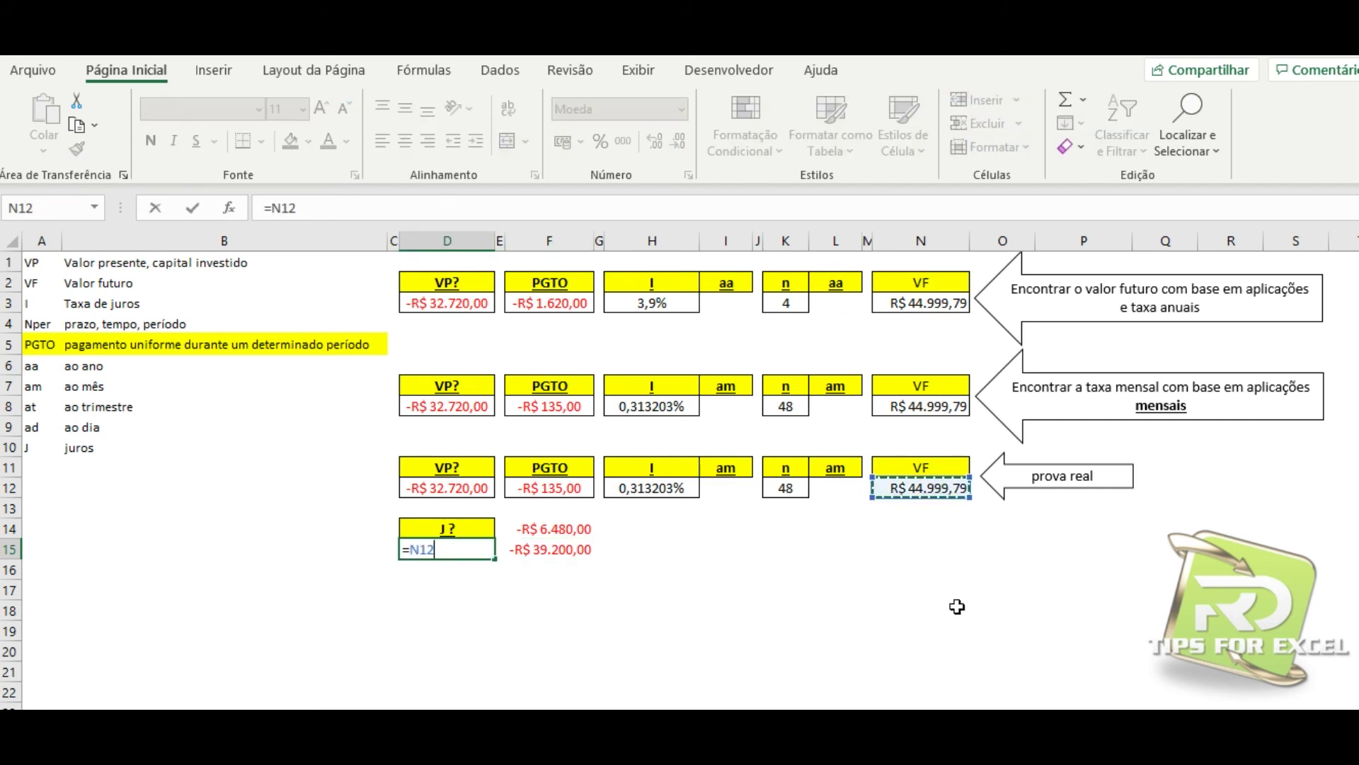
text(-(-)
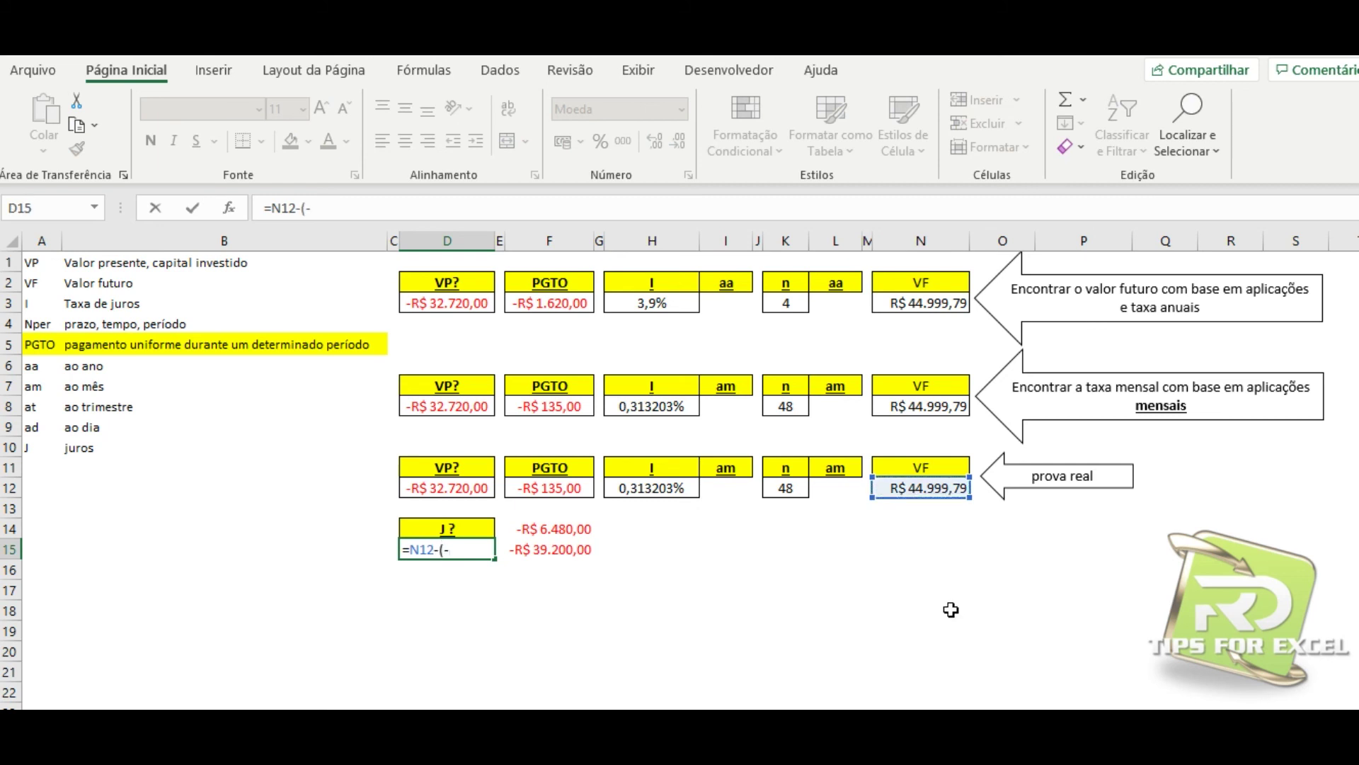
click(578, 552)
text())
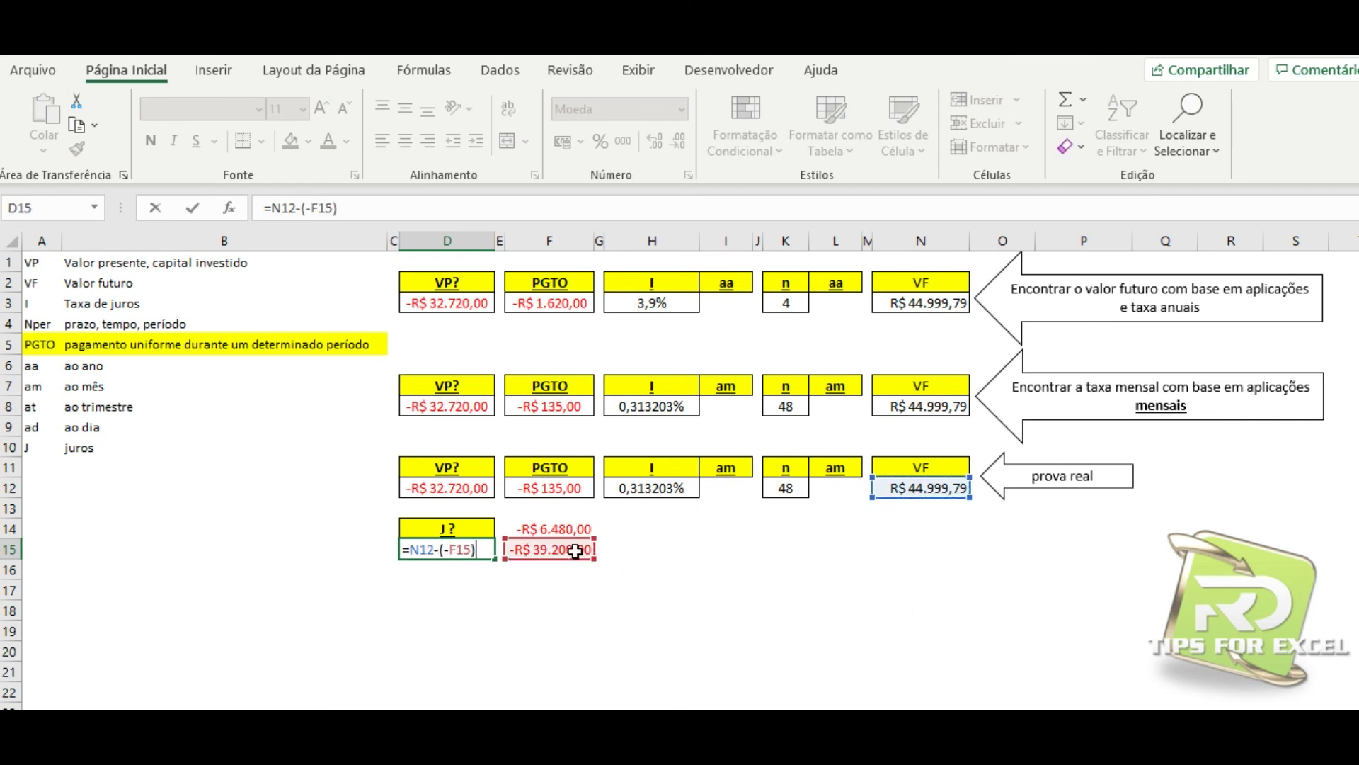
key(Return)
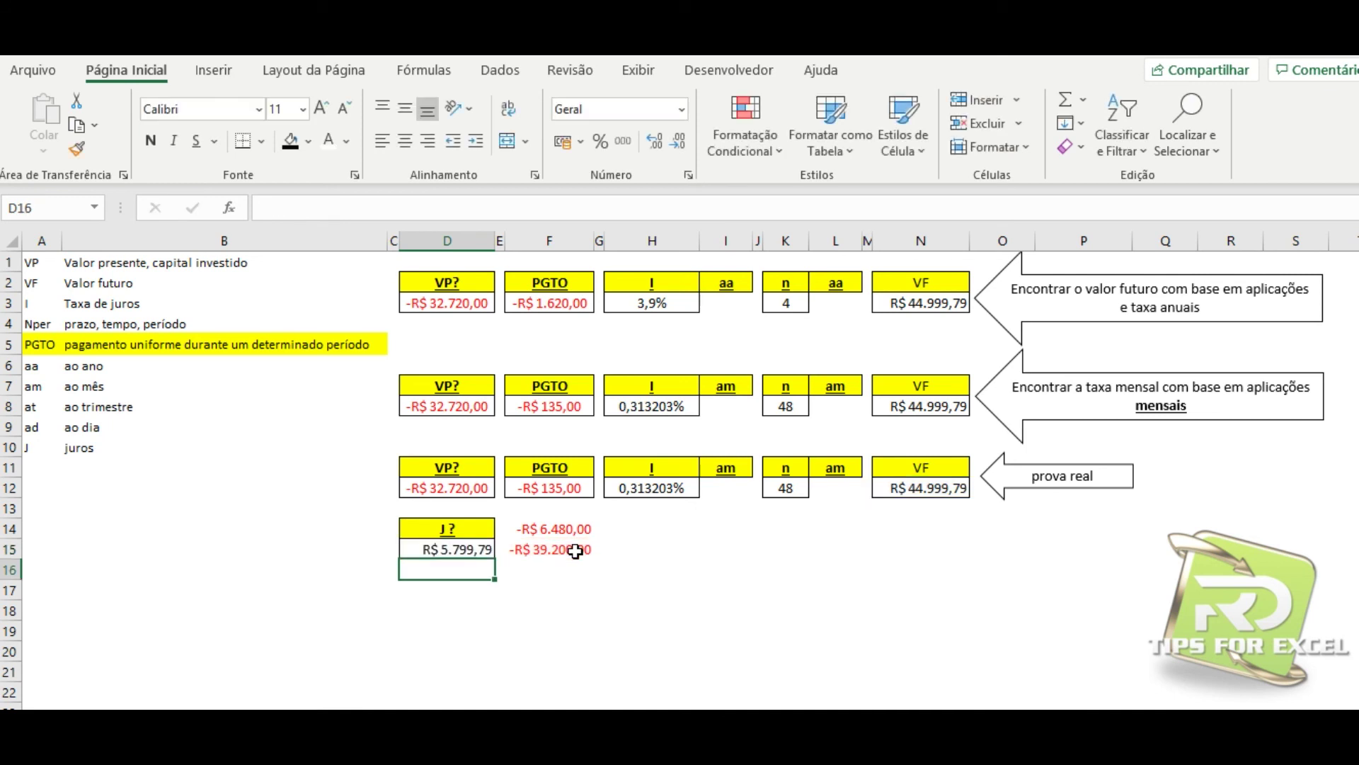
click(433, 549)
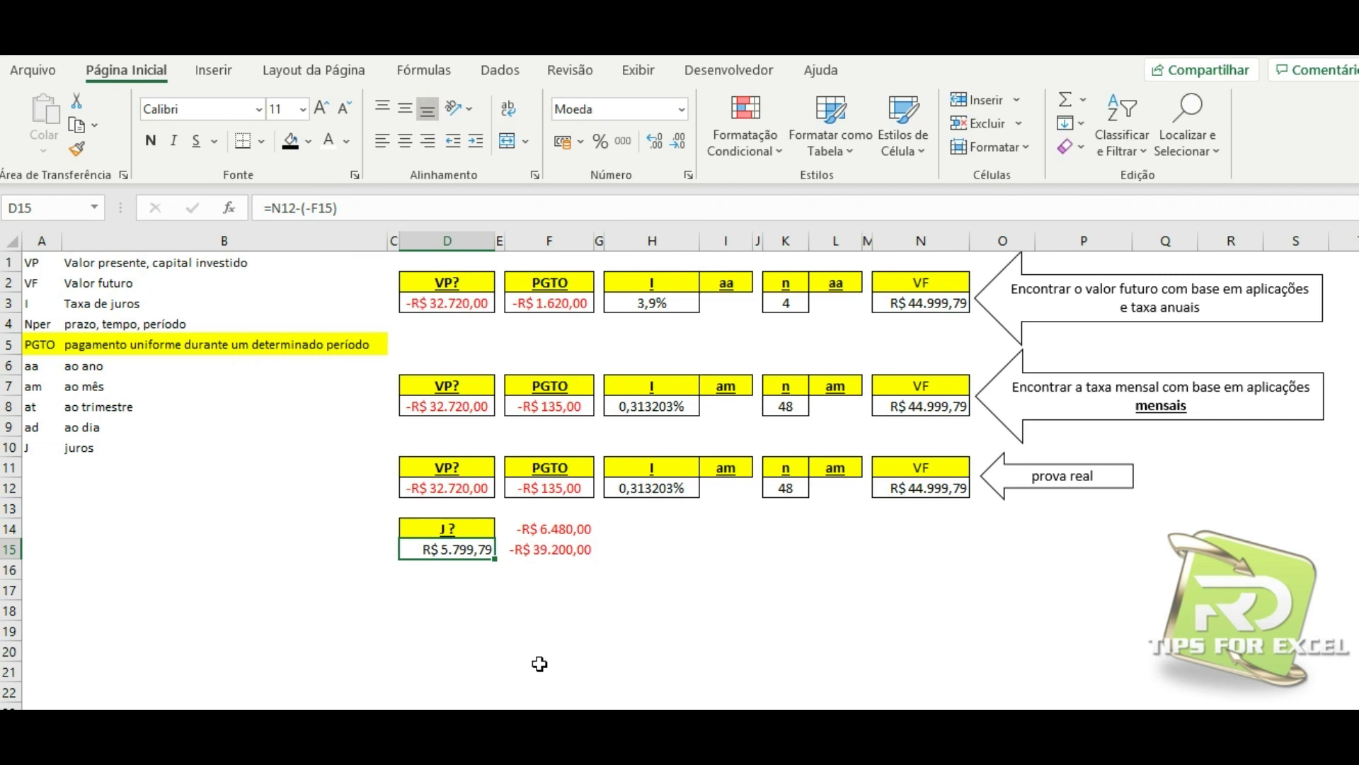
Step: Review the future value in N8, the proof table's present value, payment, period and rate cells, and the interest formula in D15
click(917, 412)
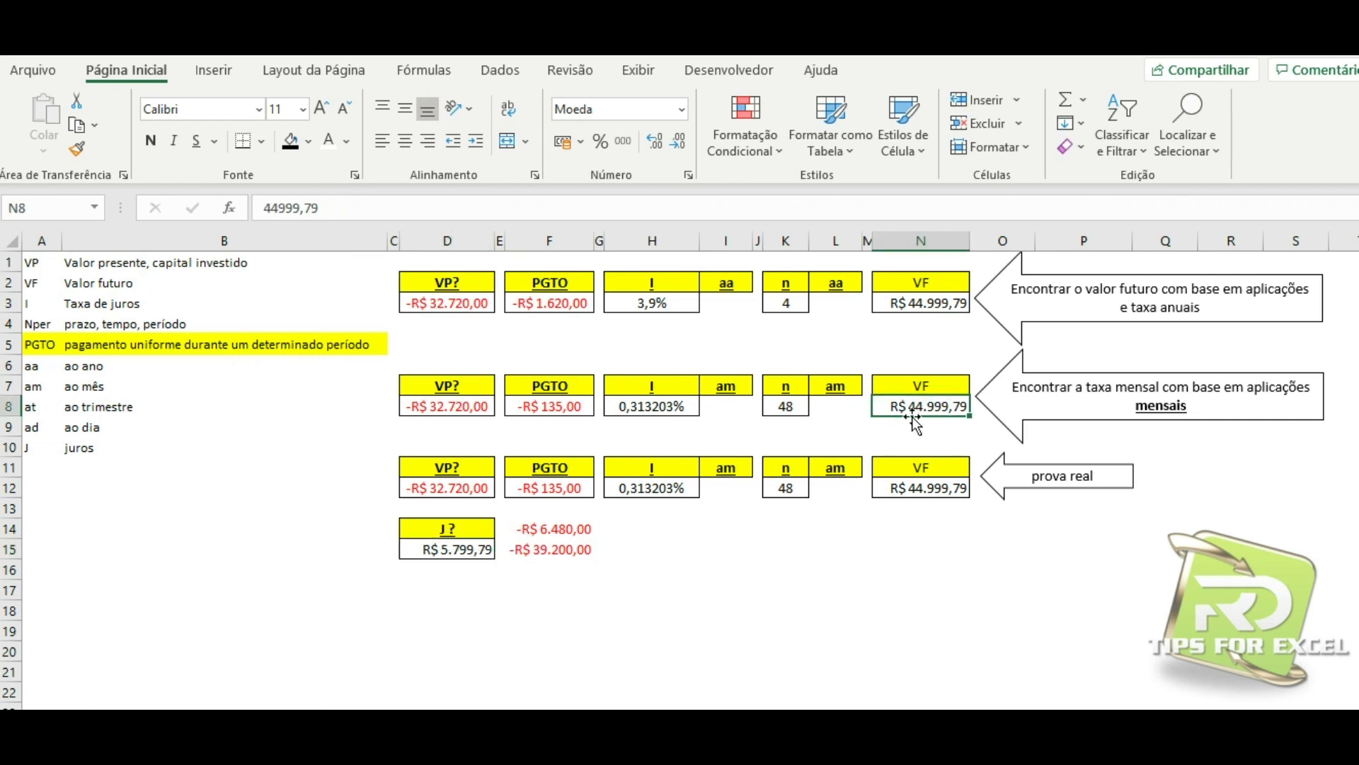
click(464, 483)
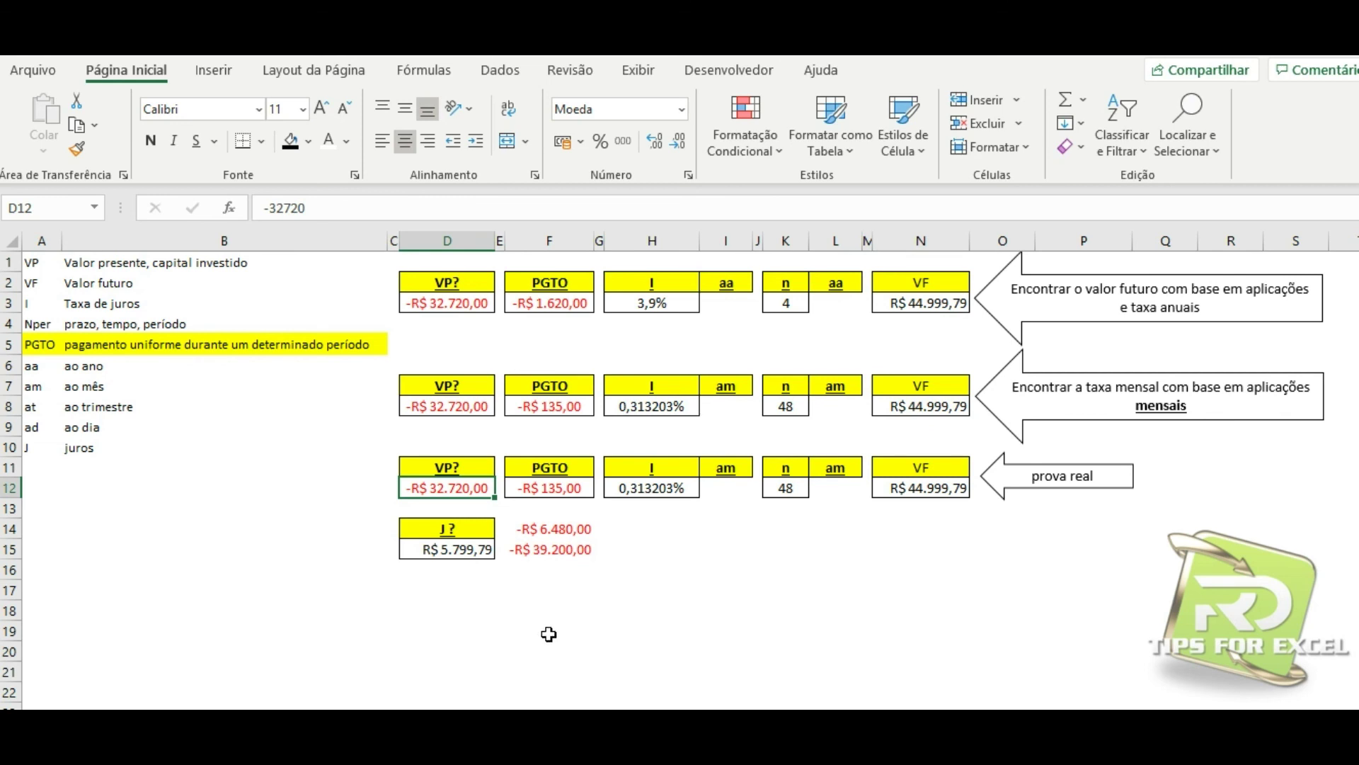
click(547, 494)
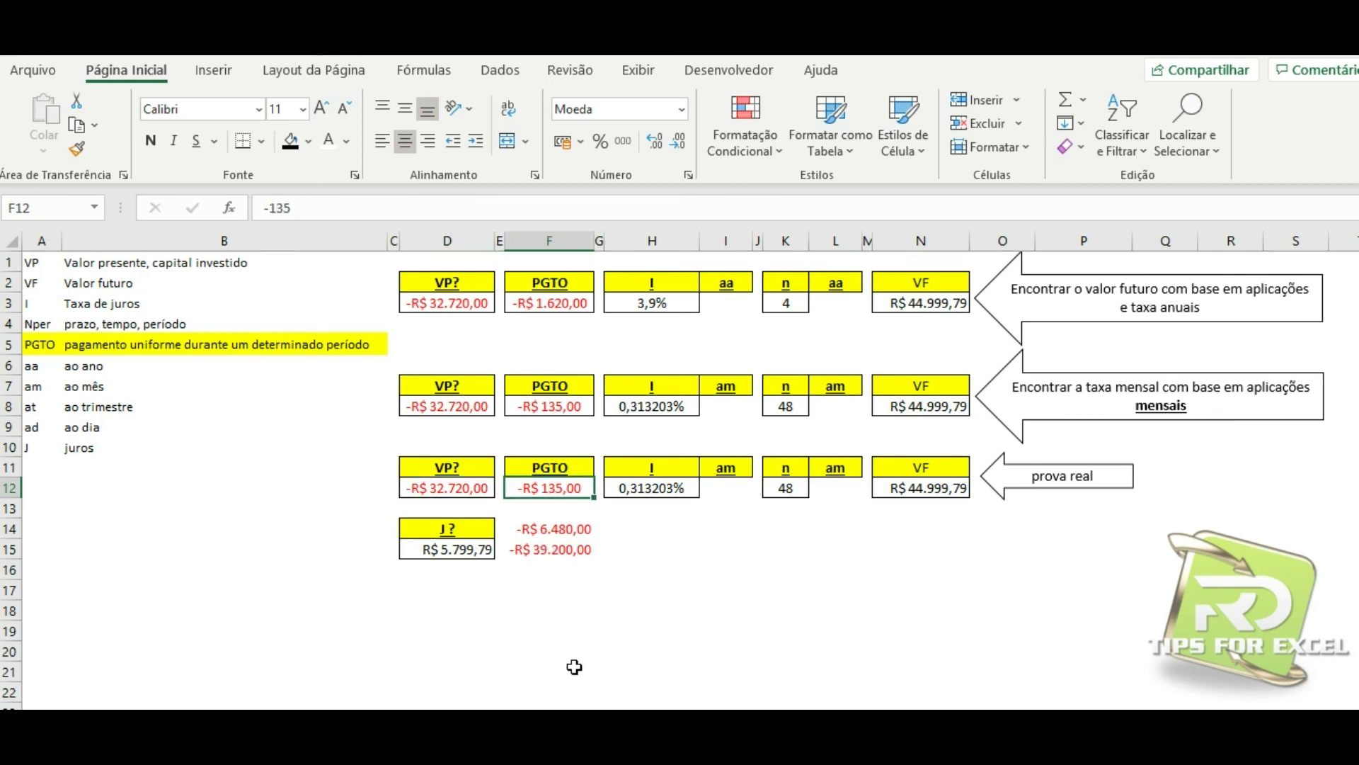
click(786, 493)
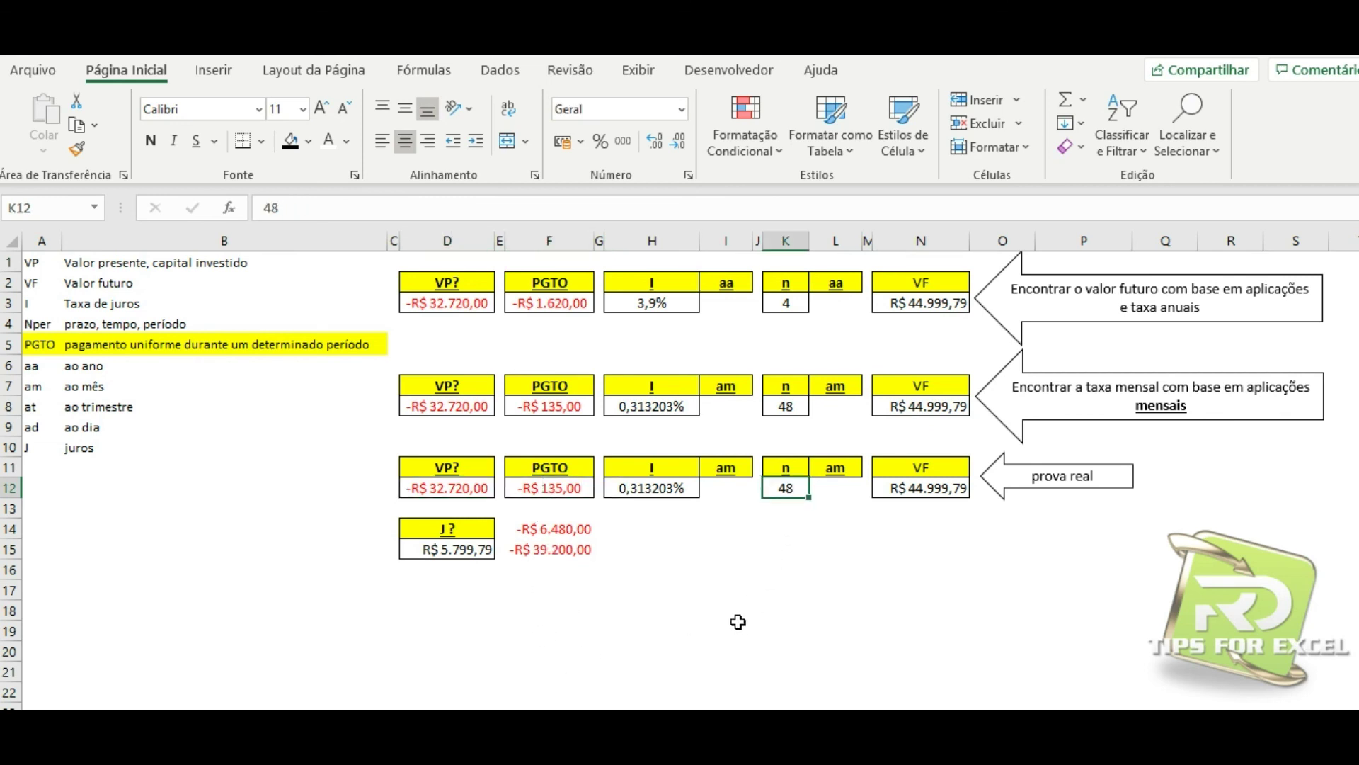
click(666, 494)
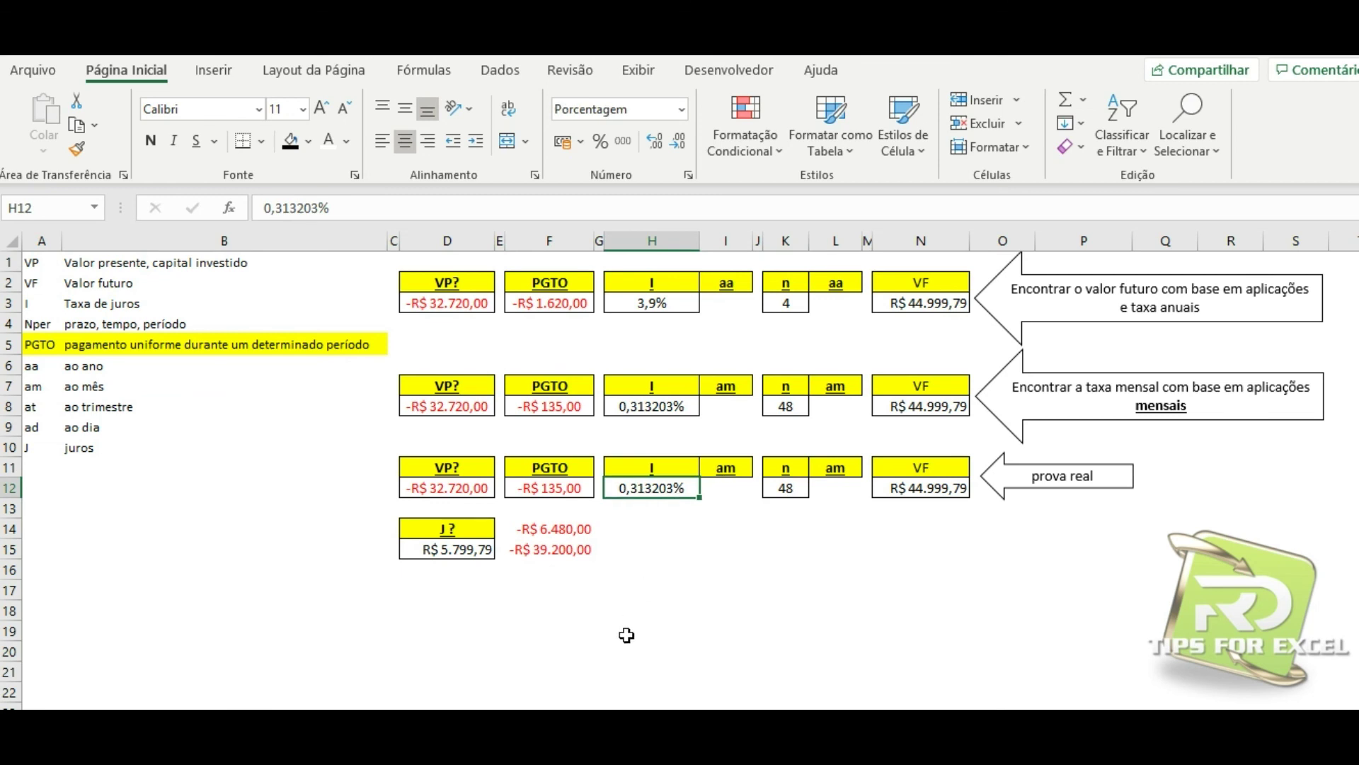
click(449, 469)
click(894, 466)
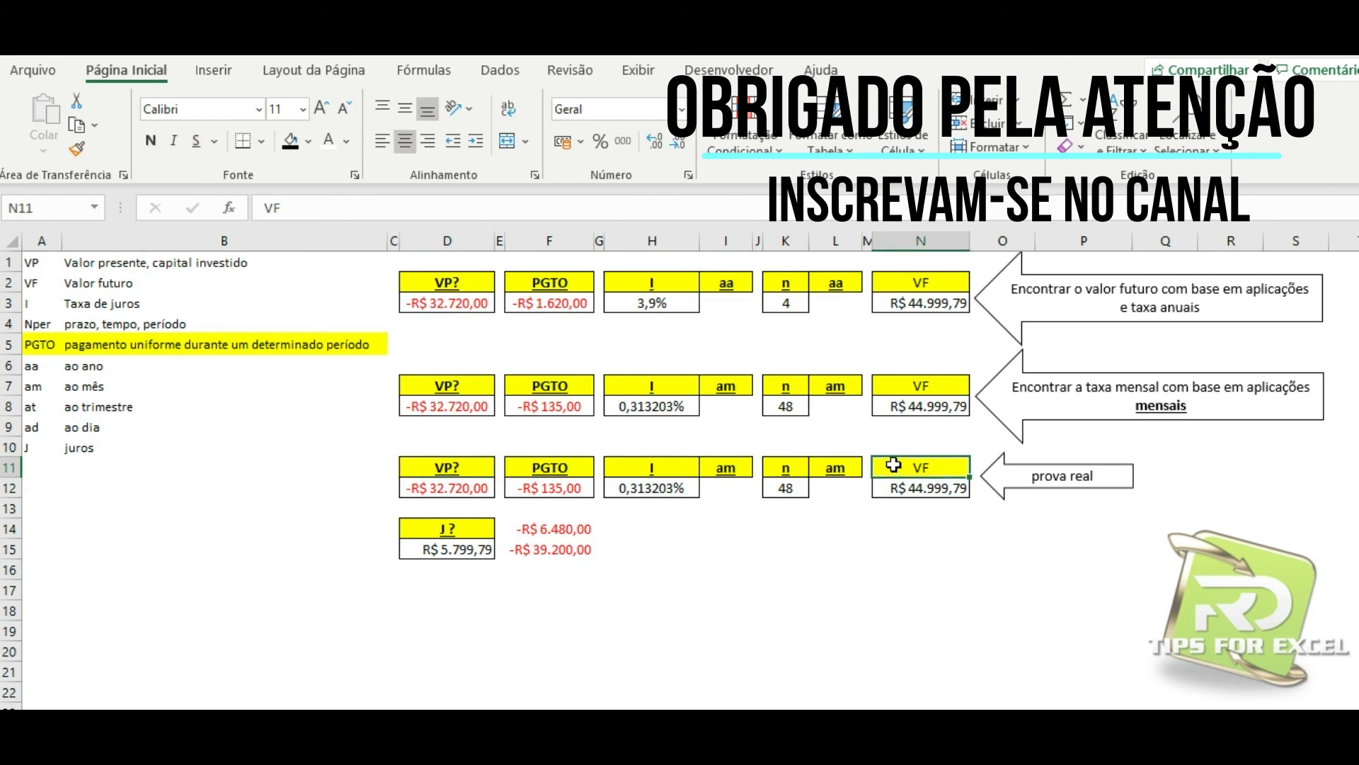
click(480, 551)
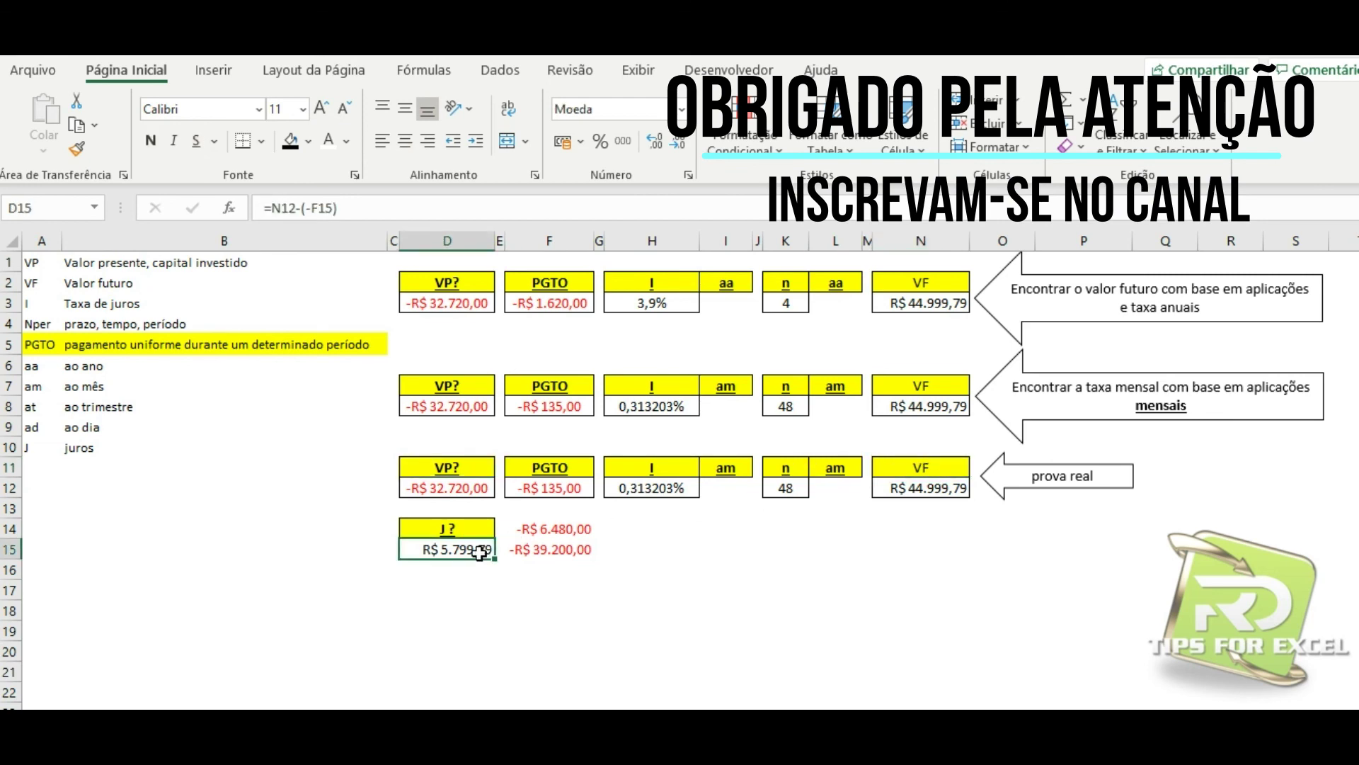